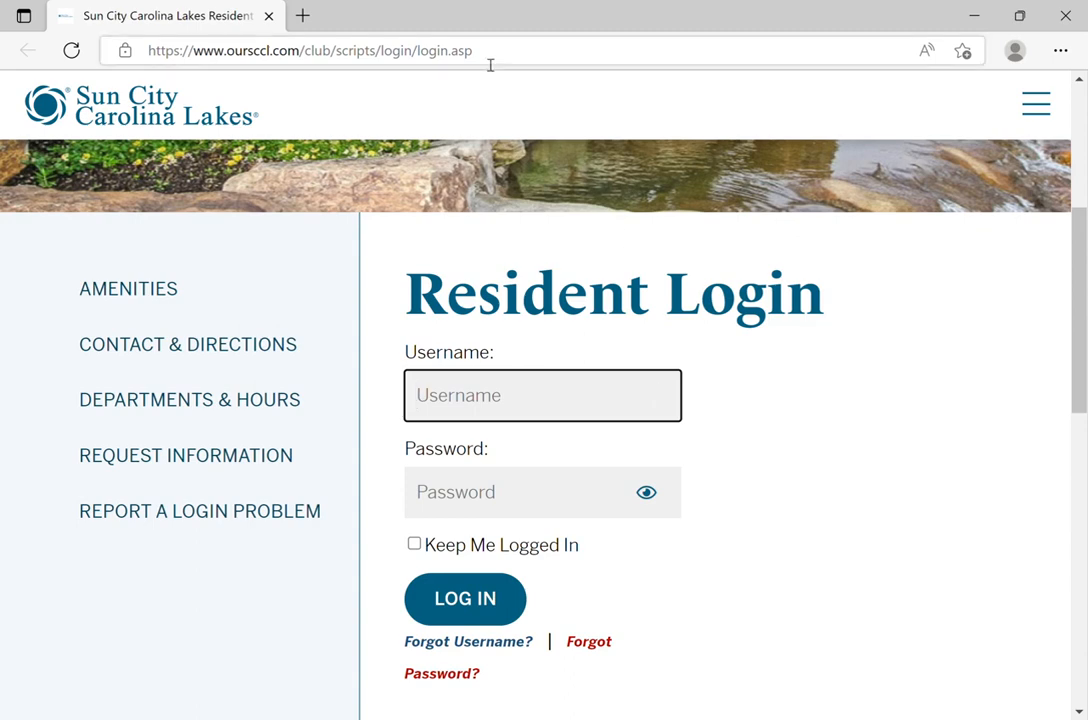
Search the web for "inventables easel sign in"
{"action": "left_click_drag", "start_coordinate": [494, 56], "coordinate": [143, 92]}
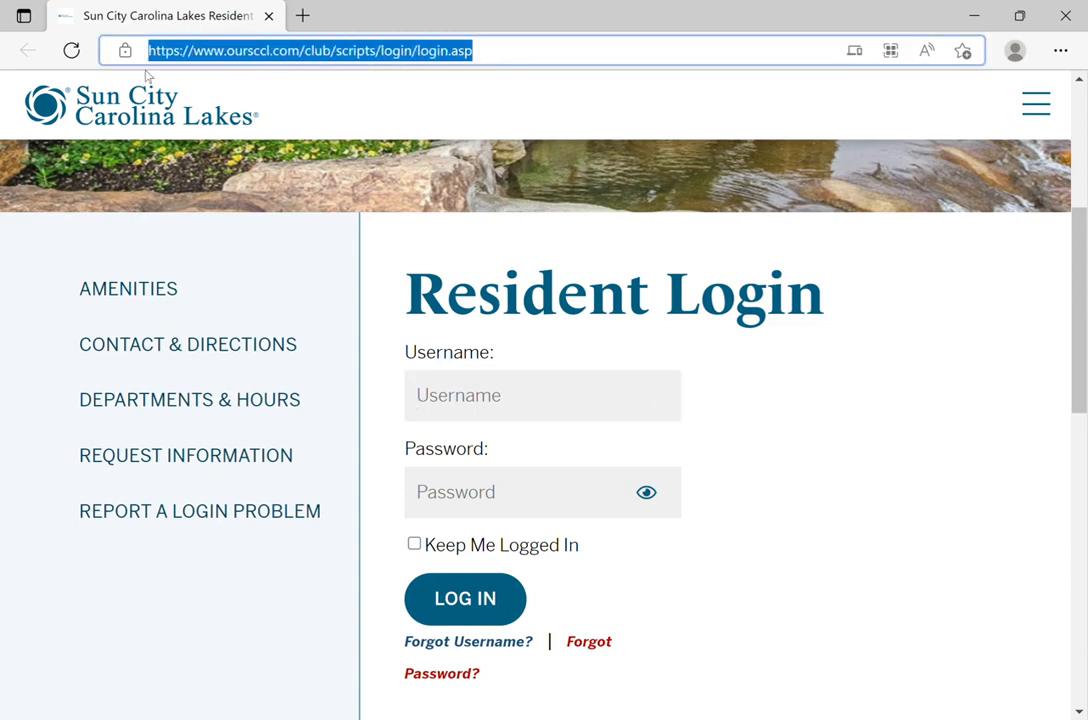
{"action": "type", "text": "inve"}
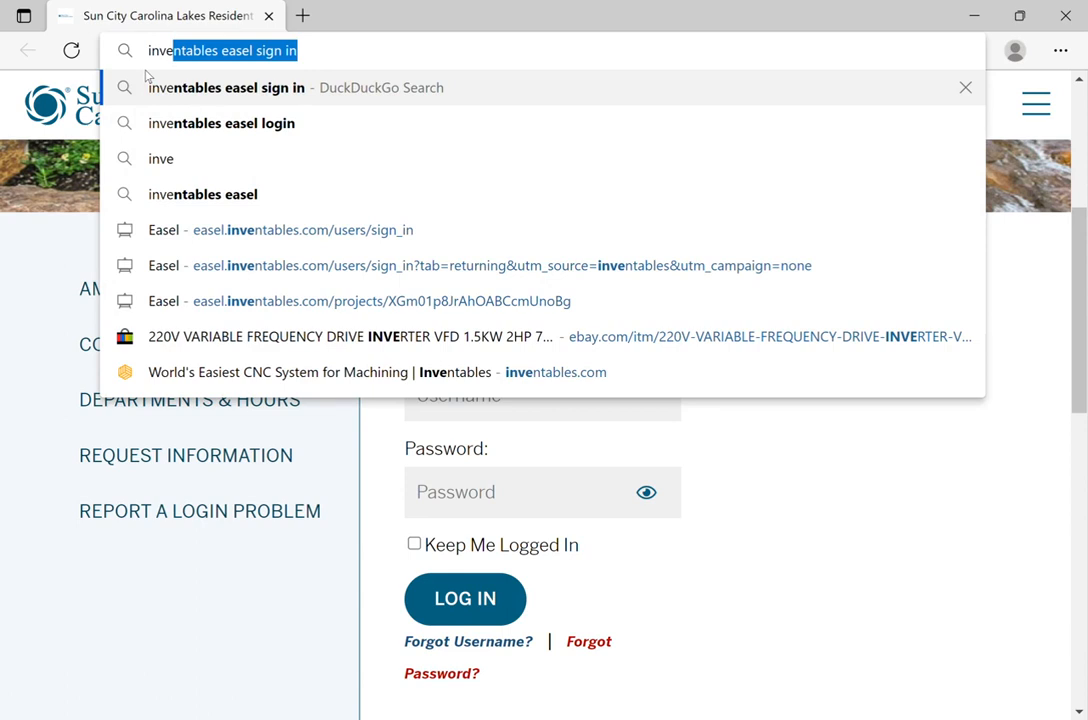
{"action": "type", "text": "n"}
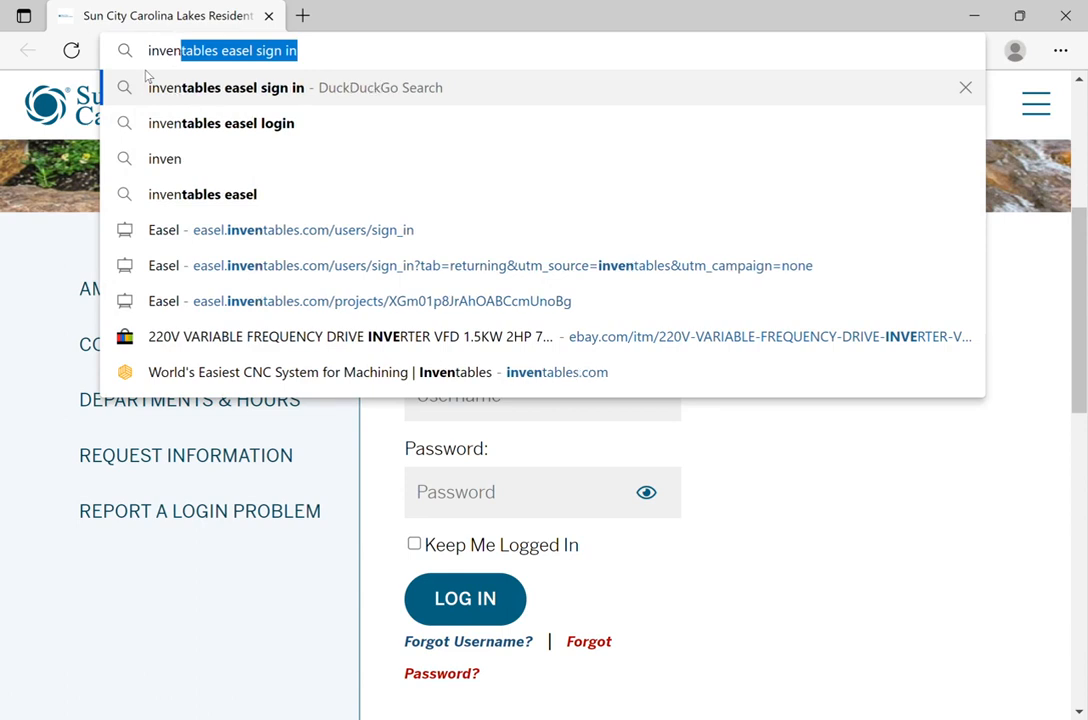
{"action": "type", "text": "tables"}
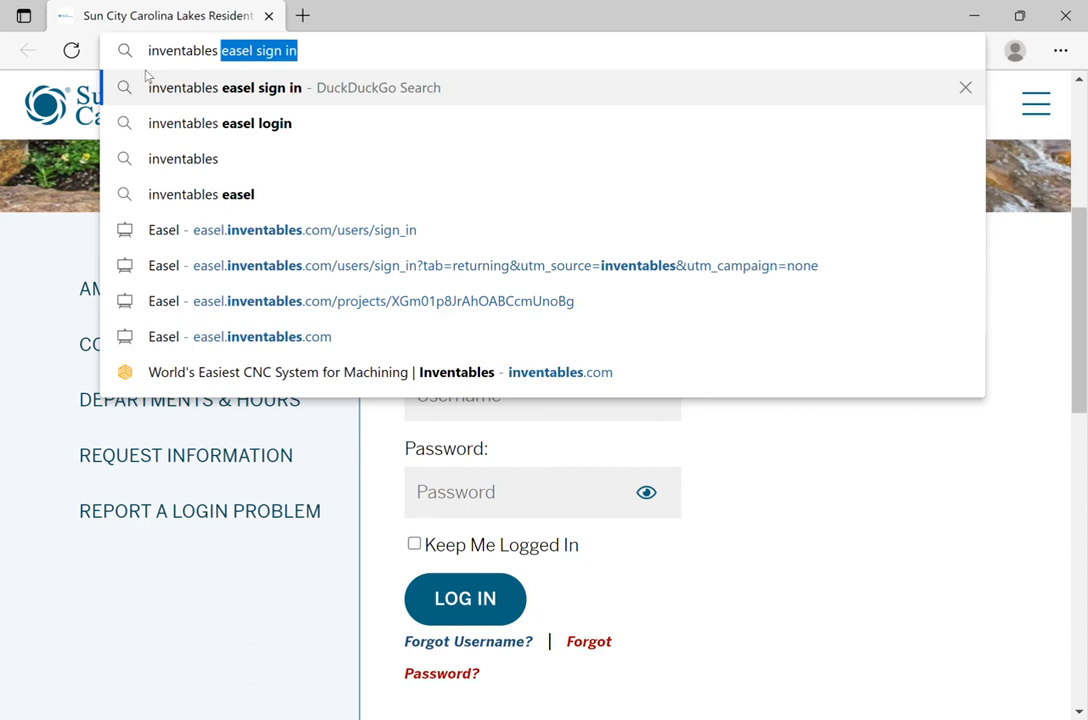
{"action": "left_click", "coordinate": [268, 88]}
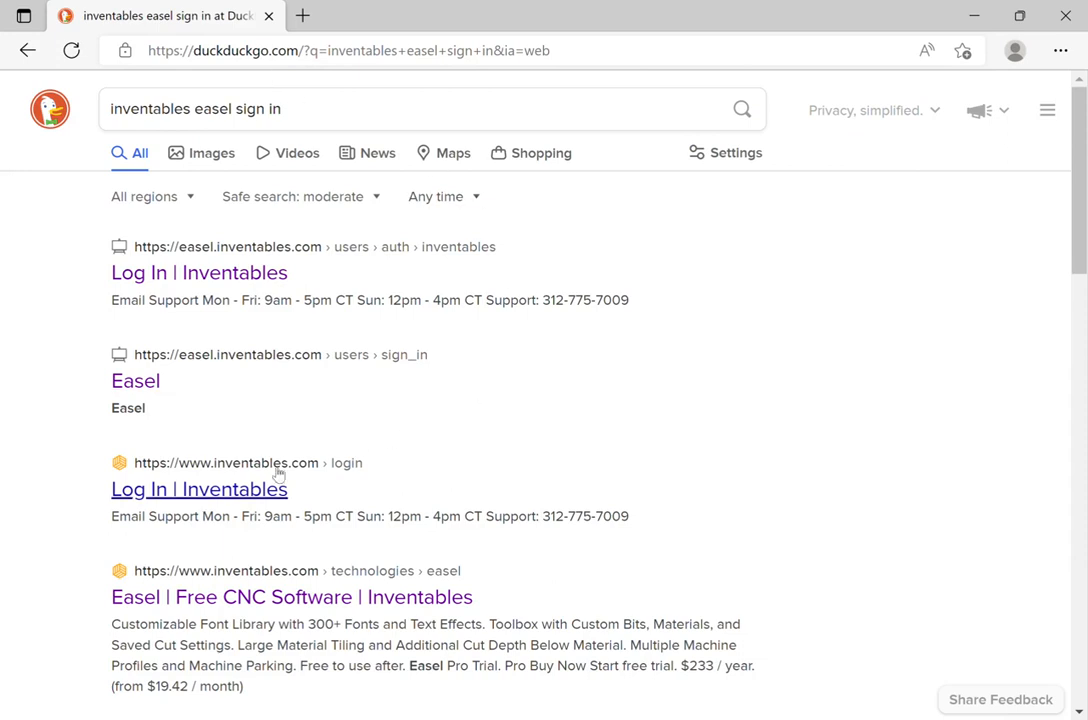
Open the "Easel | Free CNC Software | Inventables" result and go to the Easel login page
{"action": "scroll", "coordinate": [278, 474], "scroll_direction": "down", "scroll_amount": 2}
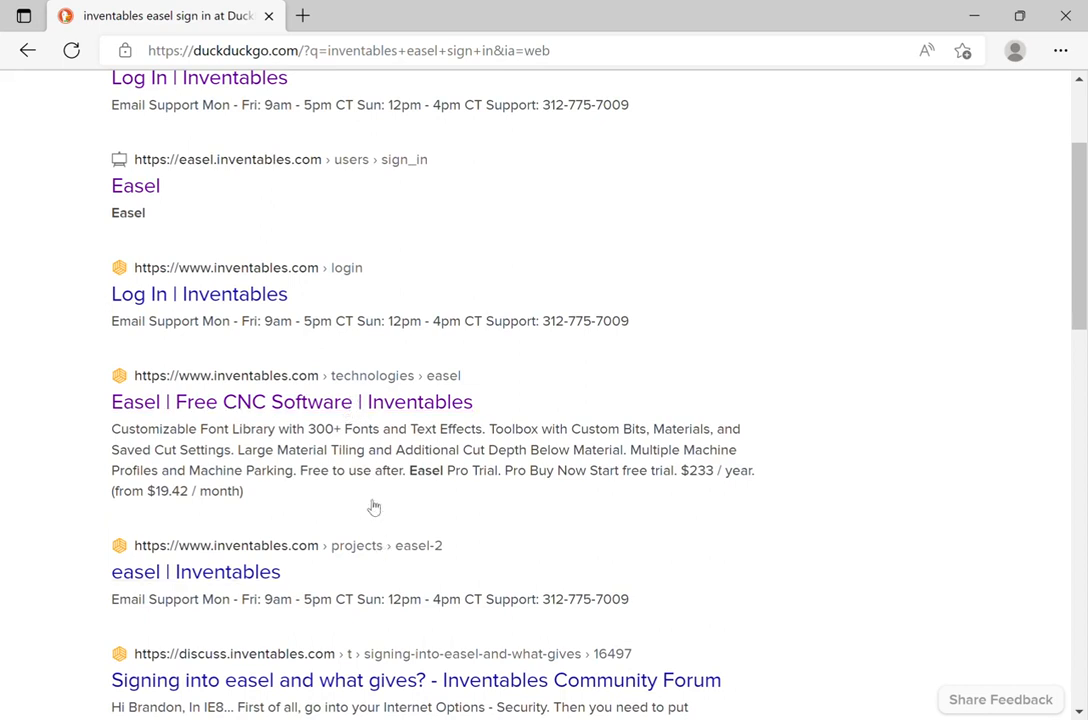
{"action": "scroll", "coordinate": [372, 505], "scroll_direction": "down", "scroll_amount": 1}
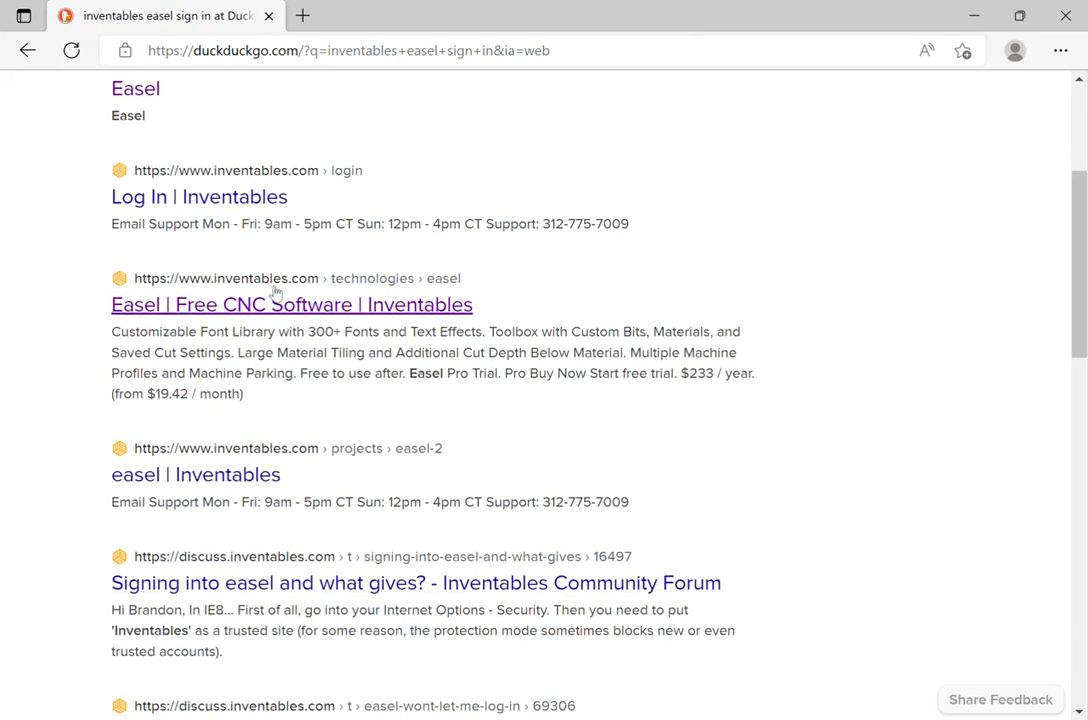
{"action": "left_click", "coordinate": [326, 308]}
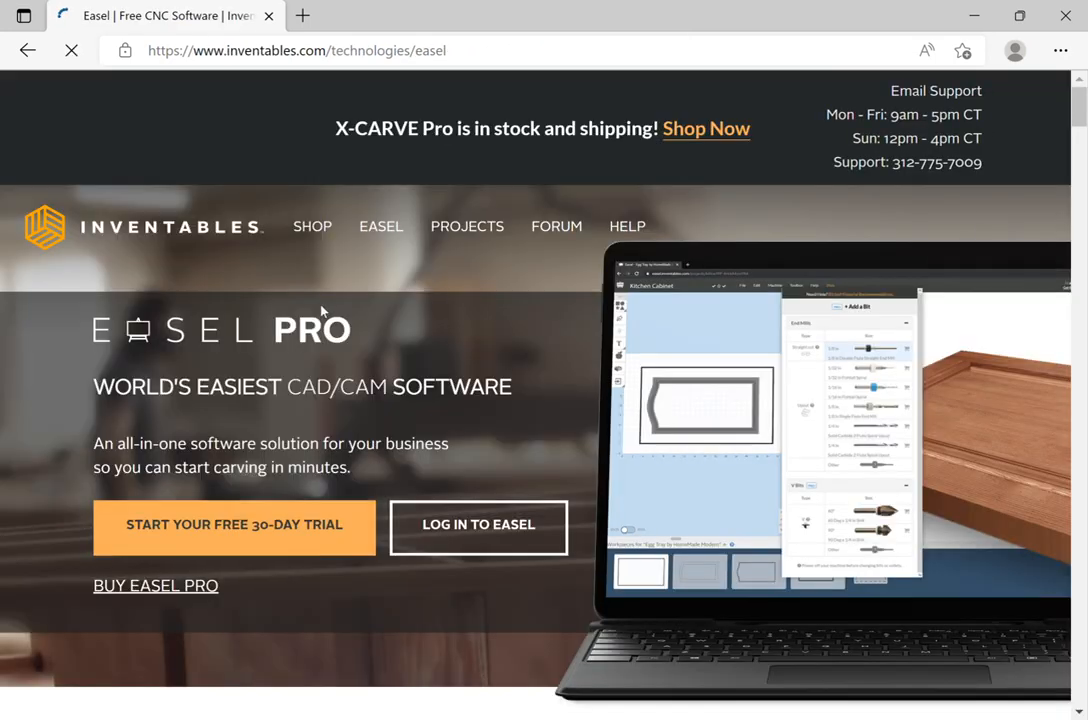
{"action": "left_click", "coordinate": [497, 535]}
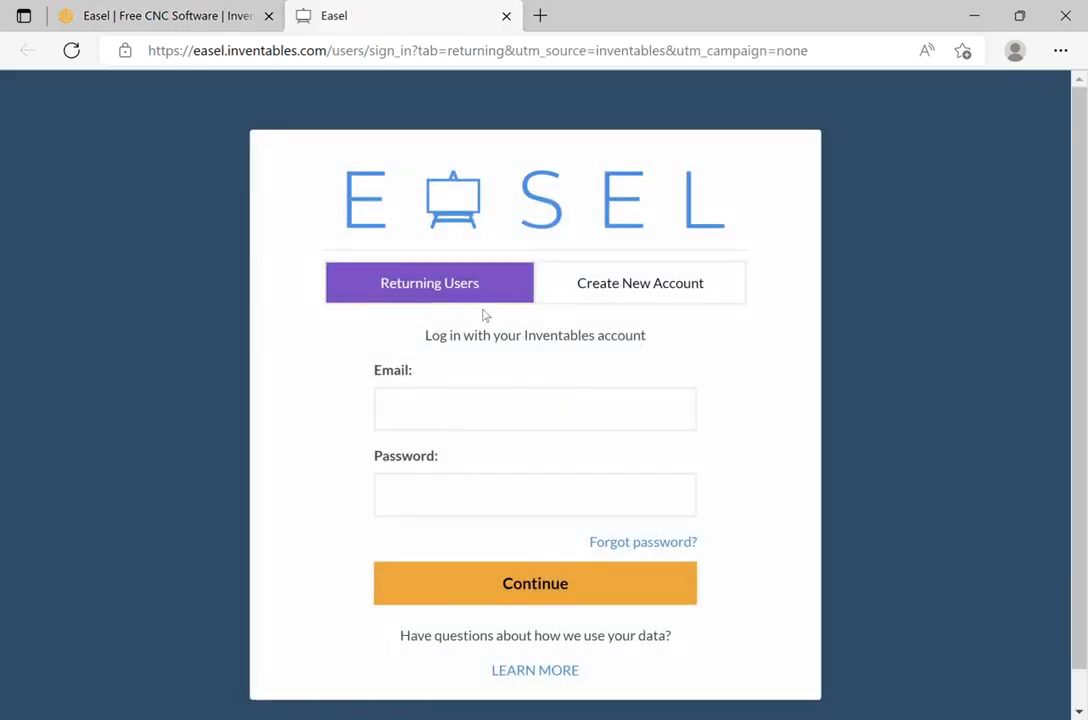
Look through the new account registration form and return to the login form for returning users
{"action": "left_click", "coordinate": [658, 276]}
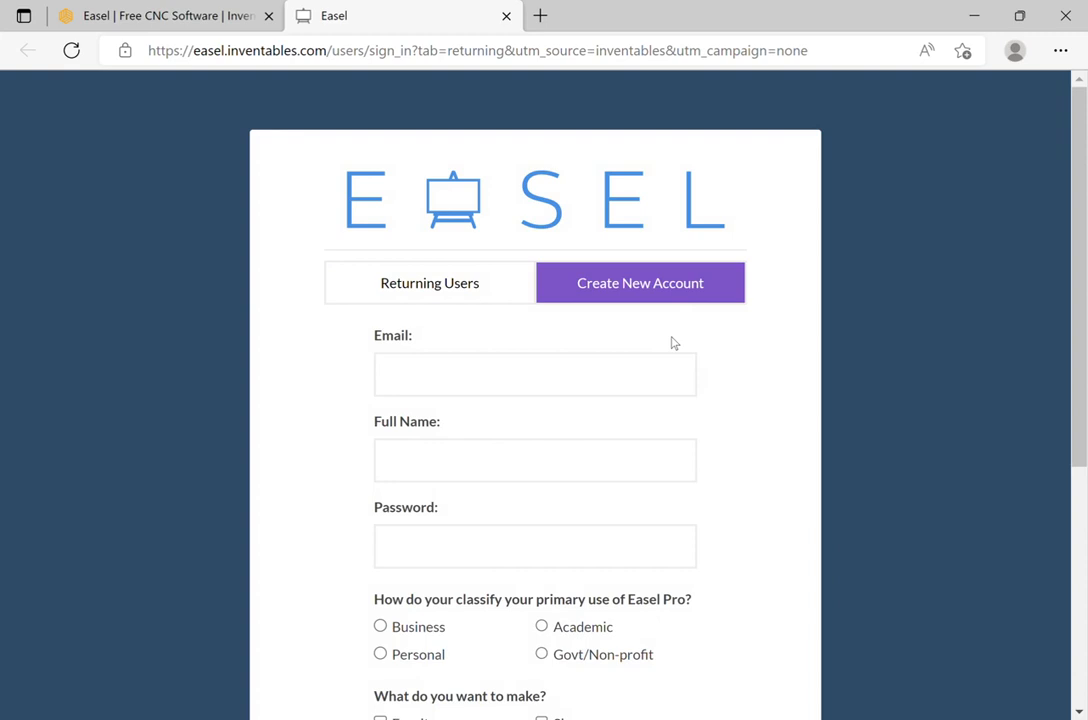
{"action": "scroll", "coordinate": [646, 583], "scroll_direction": "down", "scroll_amount": 4}
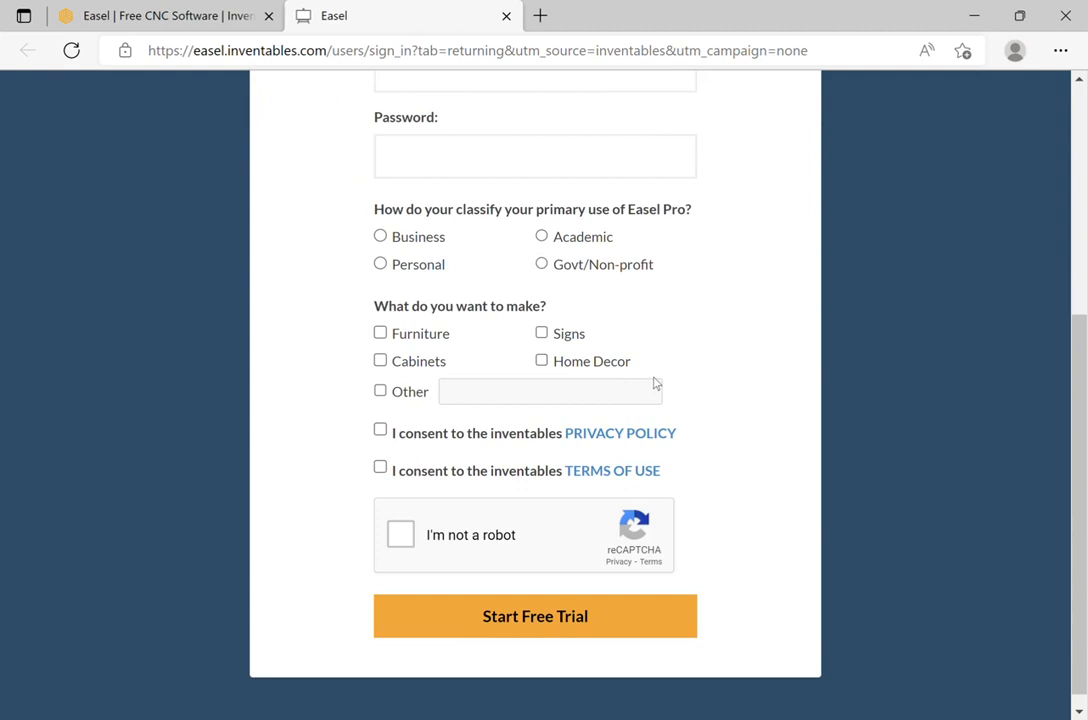
{"action": "scroll", "coordinate": [710, 340], "scroll_direction": "up", "scroll_amount": 4}
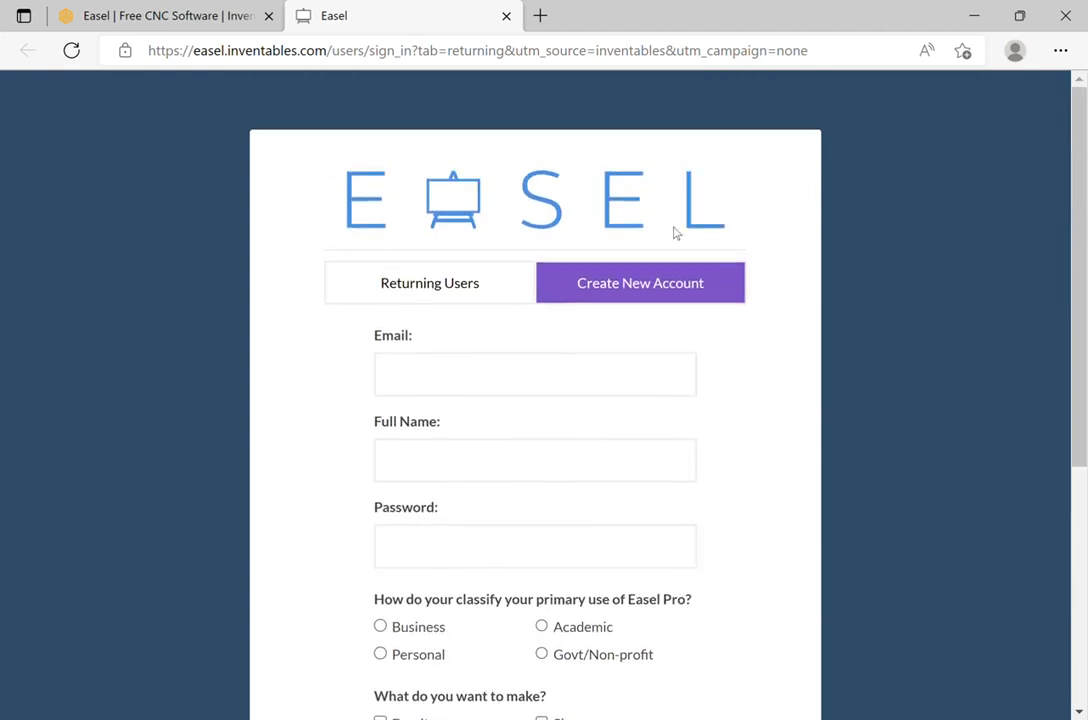
{"action": "left_click", "coordinate": [452, 285]}
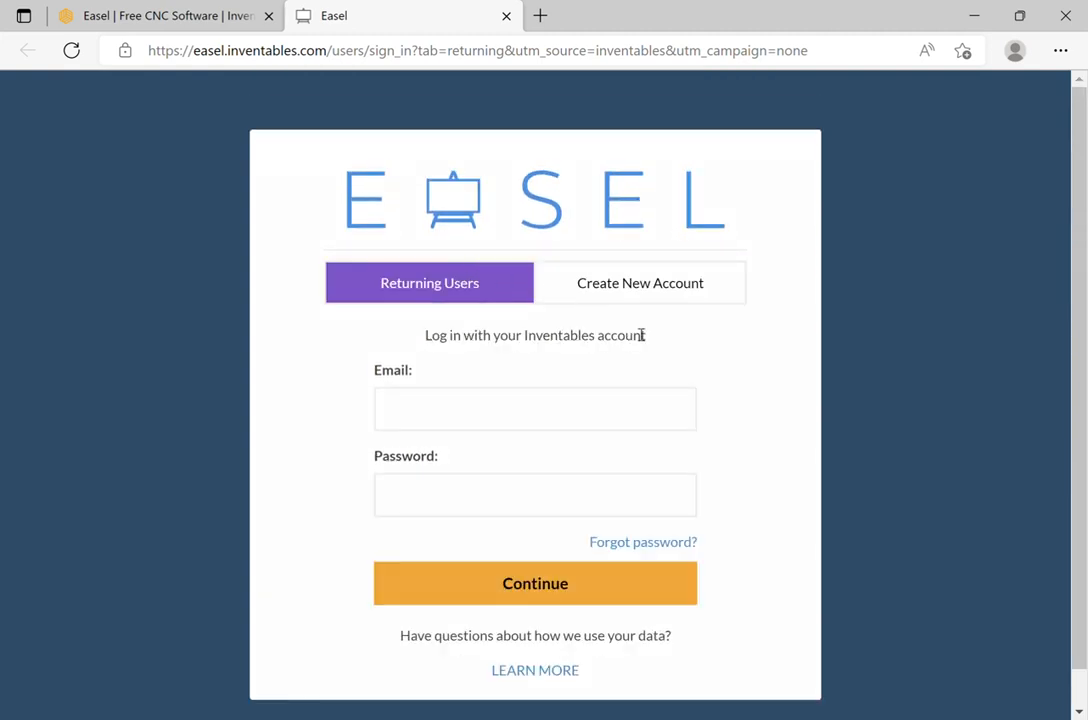
Log in to Easel with the account e-mail and password
{"action": "left_click", "coordinate": [580, 420]}
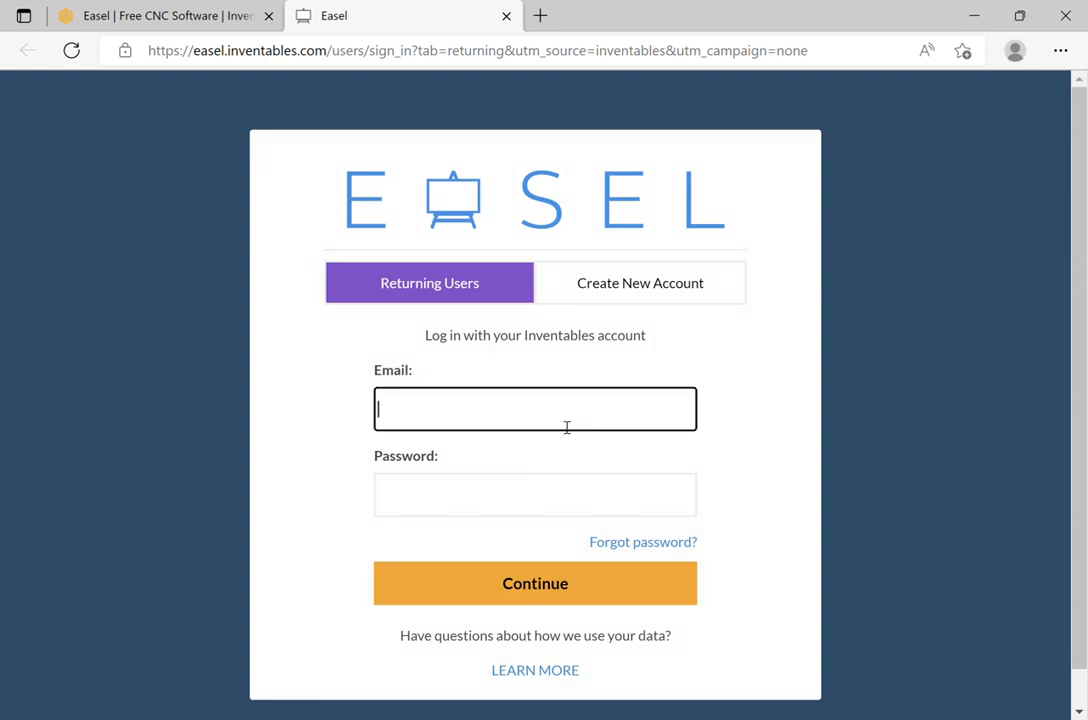
{"action": "left_click", "coordinate": [470, 452]}
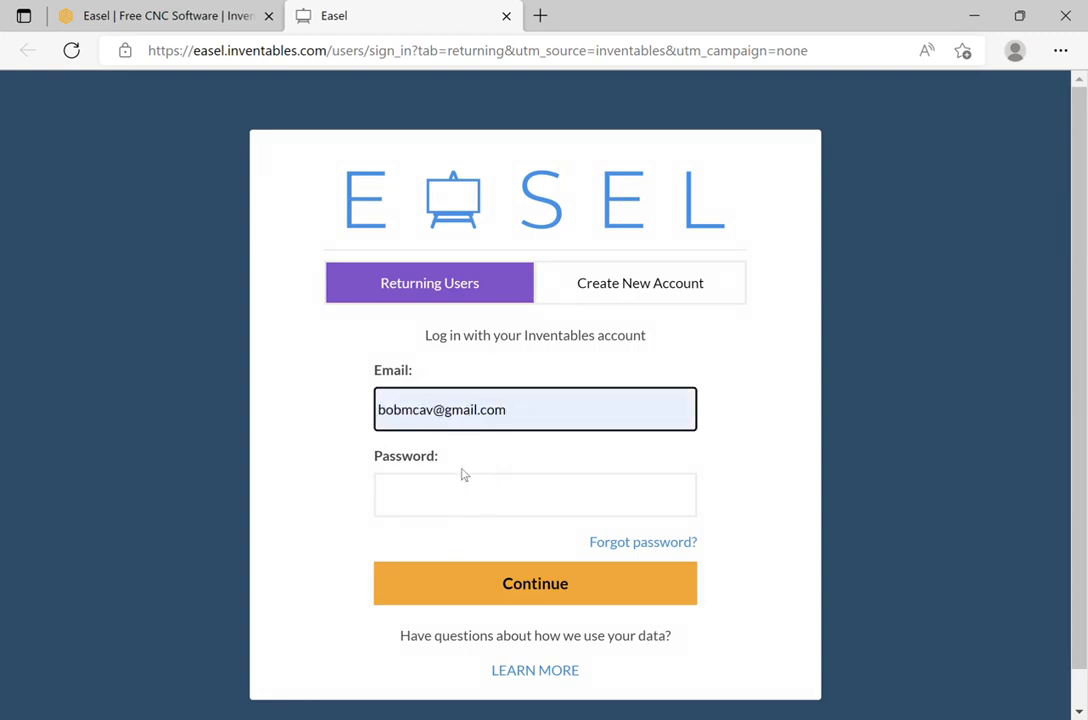
{"action": "left_click", "coordinate": [471, 492]}
{"action": "type", "text": "••"}
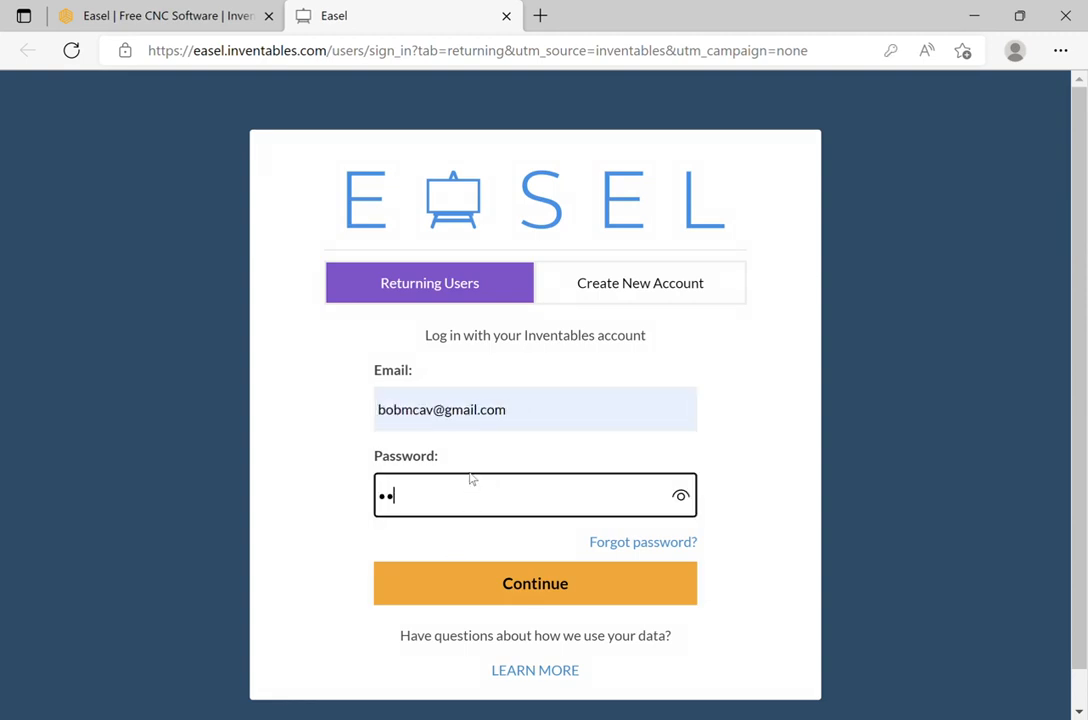
{"action": "type", "text": "•••••"}
{"action": "left_click", "coordinate": [634, 575]}
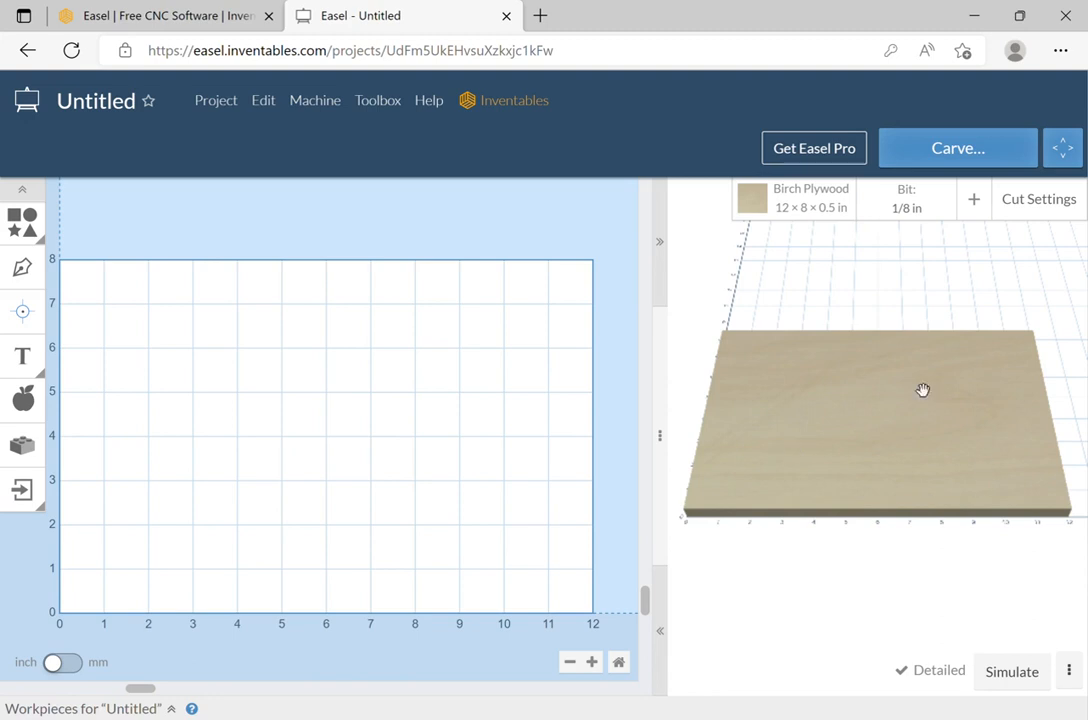
Review the workpiece's material type and dimension settings and close them unchanged
{"action": "left_click", "coordinate": [829, 221]}
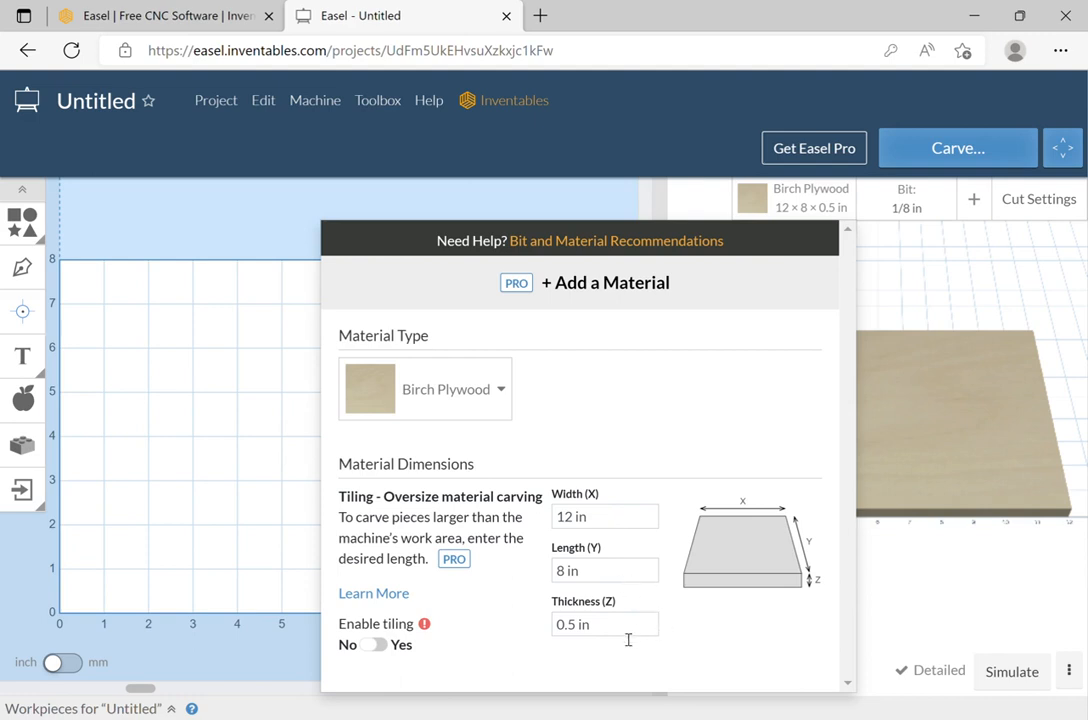
{"action": "left_click", "coordinate": [910, 306]}
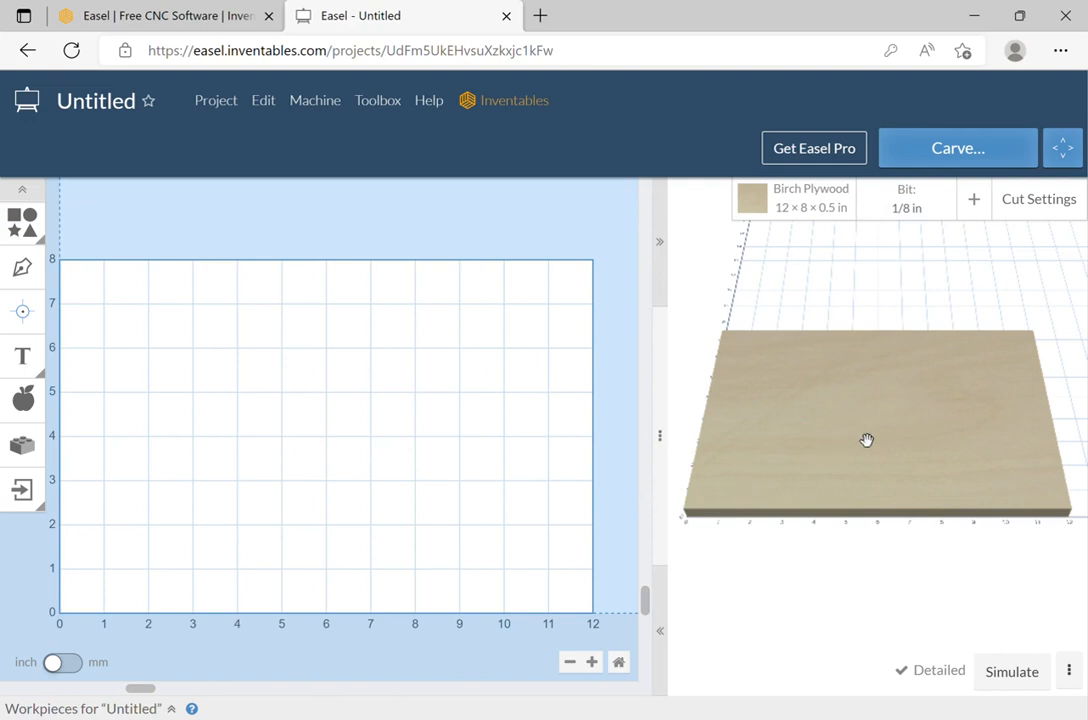
Add a square to the workpiece and stretch it freehand into a rectangle about 4.28 in wide and 2.67 in high
{"action": "left_click", "coordinate": [24, 217]}
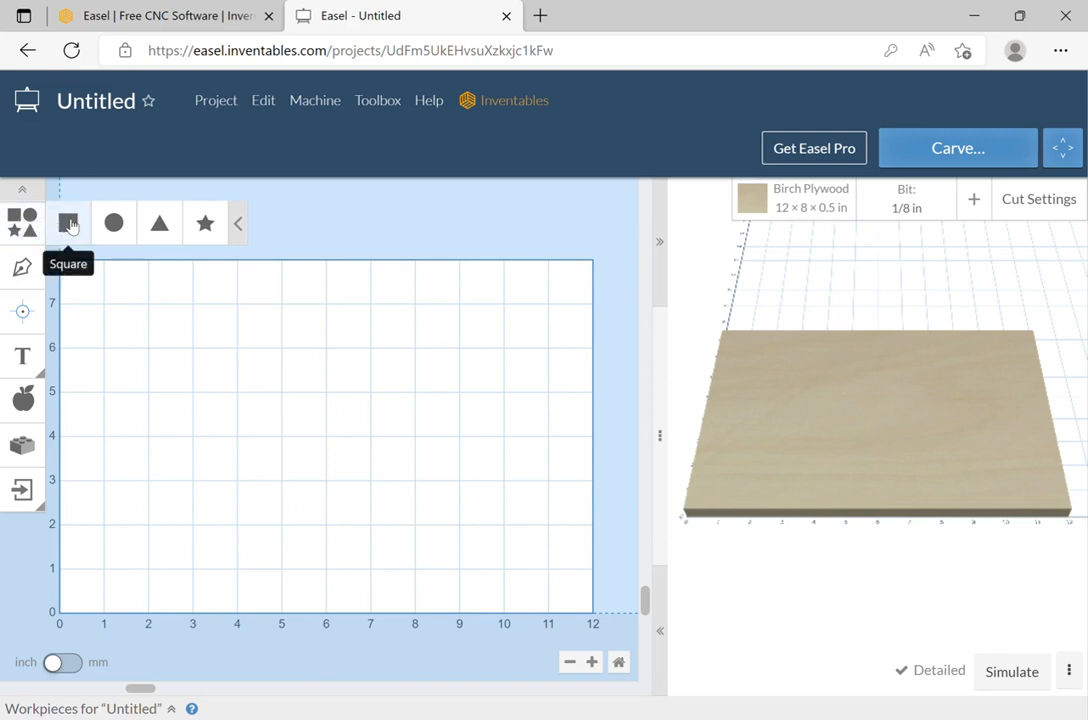
{"action": "left_click", "coordinate": [70, 224]}
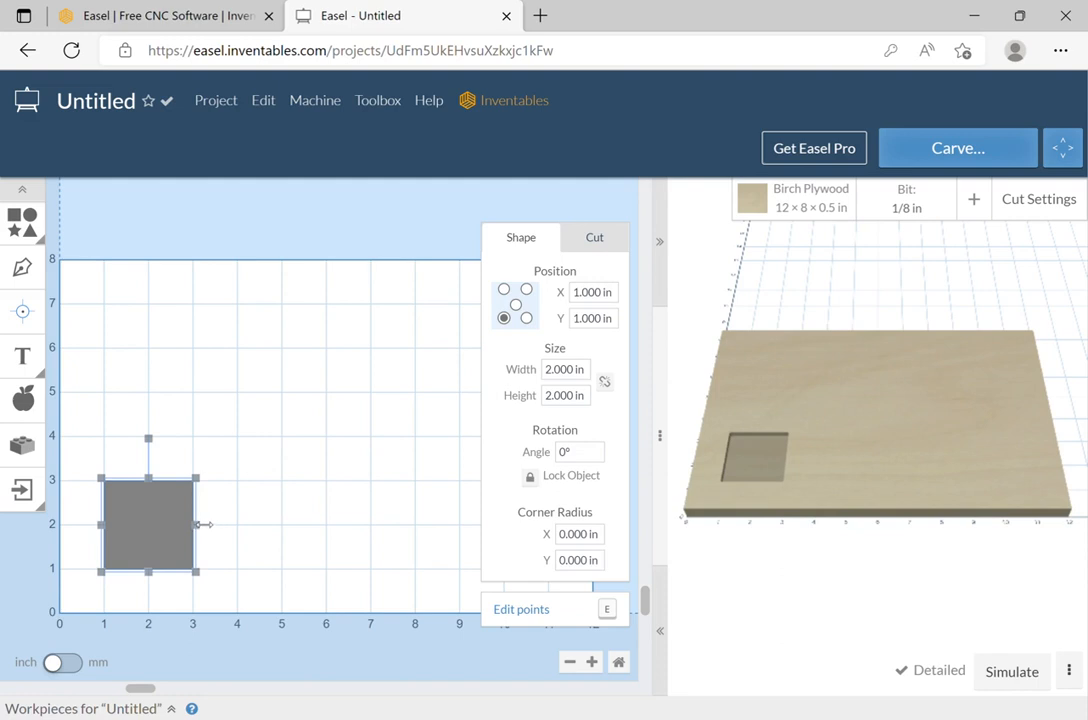
{"action": "left_click_drag", "start_coordinate": [200, 524], "coordinate": [297, 522]}
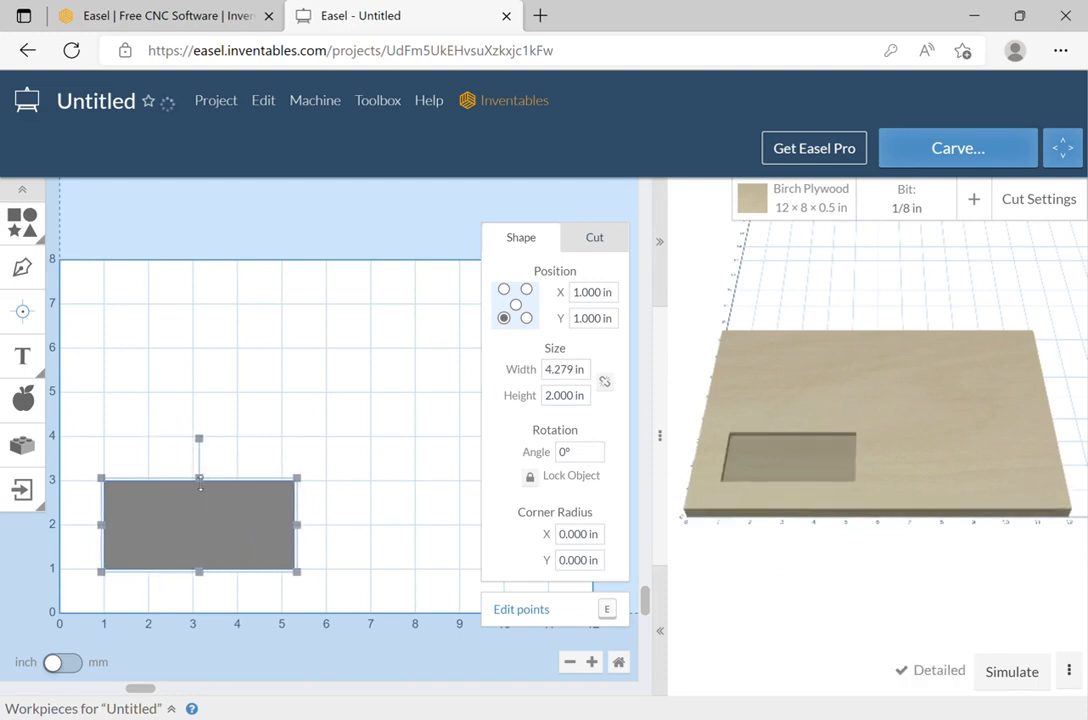
{"action": "left_click_drag", "start_coordinate": [206, 486], "coordinate": [205, 449]}
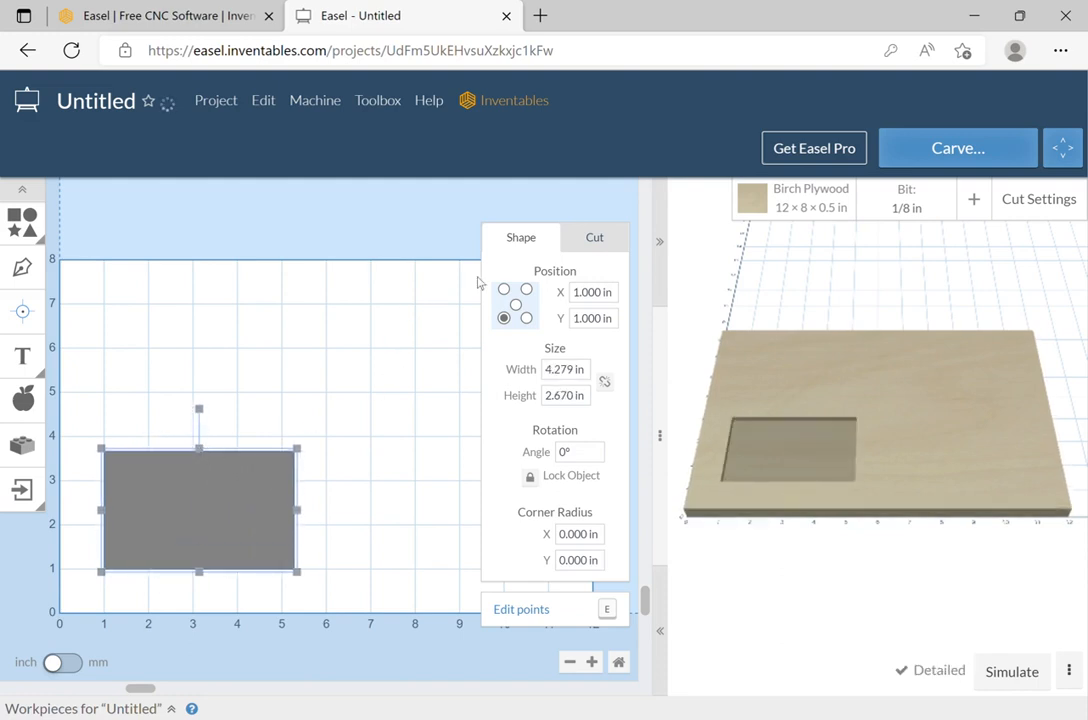
Set the rectangle's width to 6 in and its height to 3 in
{"action": "left_click", "coordinate": [580, 377]}
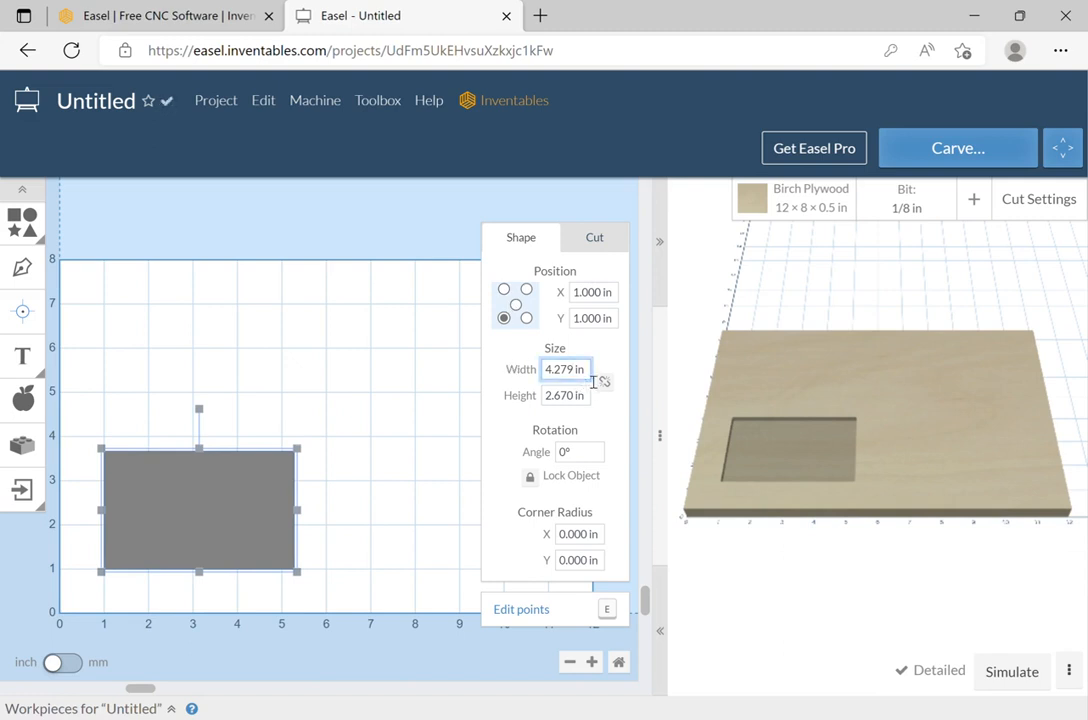
{"action": "triple_click", "coordinate": [555, 378]}
{"action": "type", "text": "6"}
{"action": "triple_click", "coordinate": [590, 397]}
{"action": "type", "text": "3"}
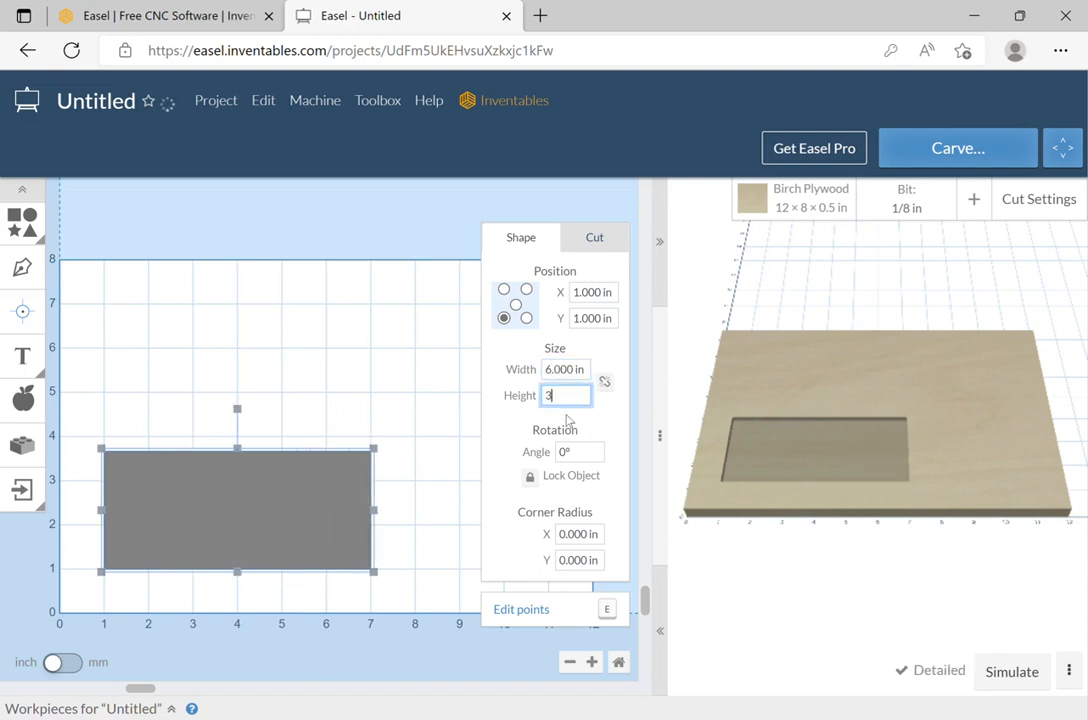
{"action": "key", "text": "Return"}
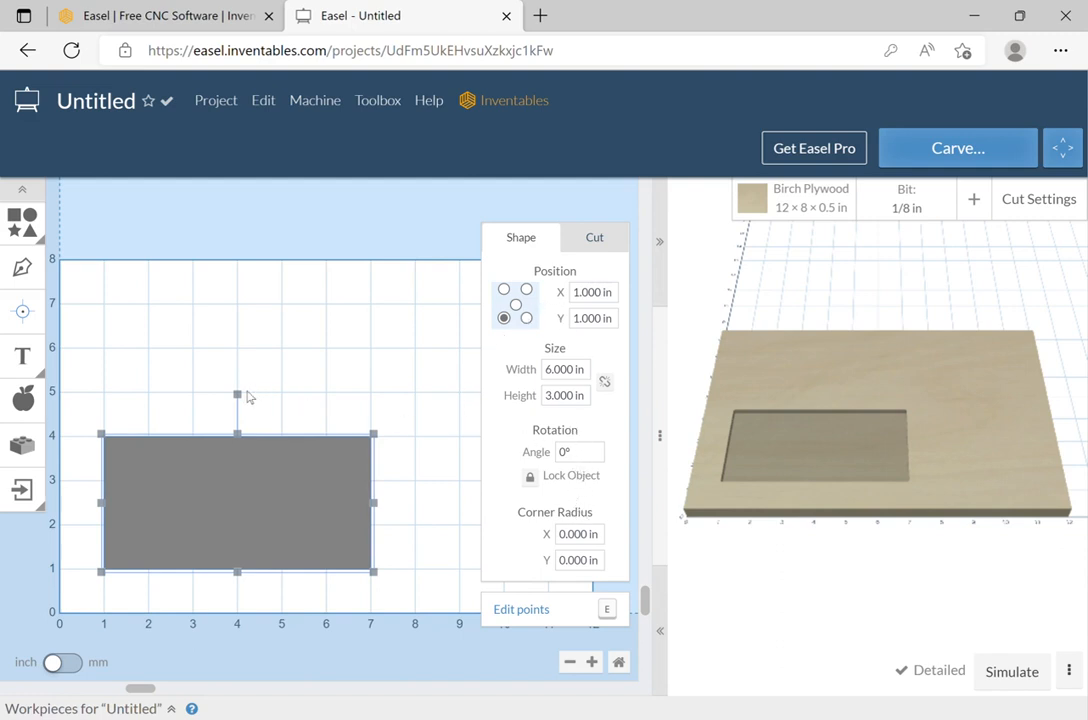
Rotate the rectangle freehand by about 12.4° and reset its rotation angle to 0°
{"action": "left_click_drag", "start_coordinate": [250, 404], "coordinate": [213, 396]}
{"action": "left_click_drag", "start_coordinate": [604, 455], "coordinate": [528, 452]}
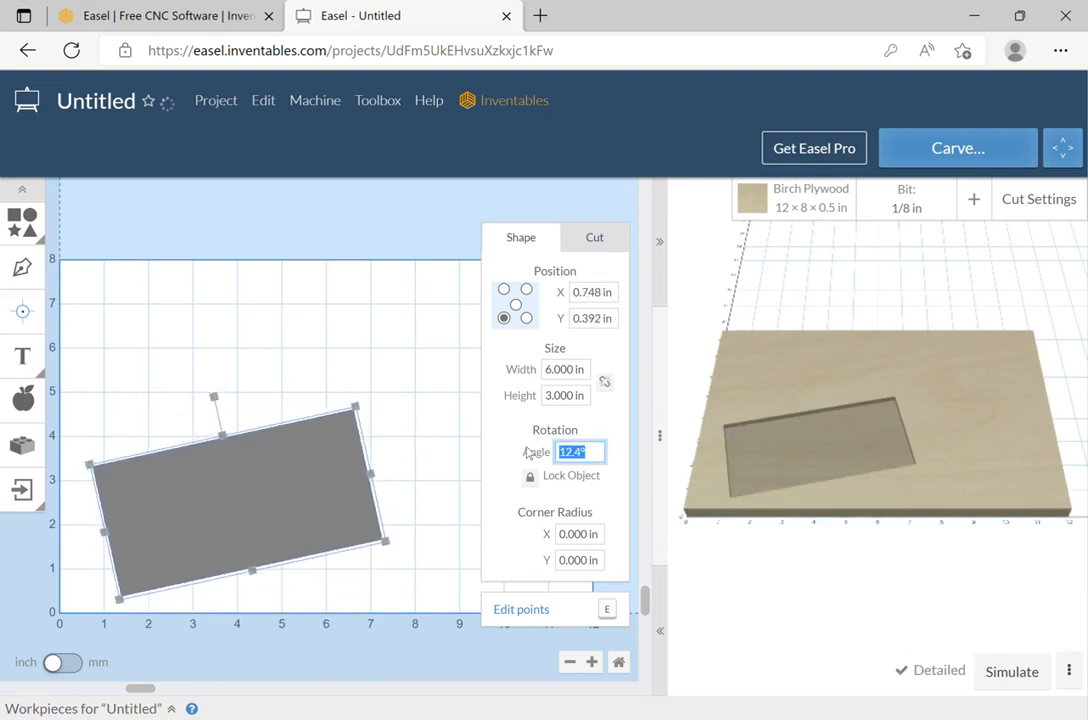
{"action": "type", "text": "0"}
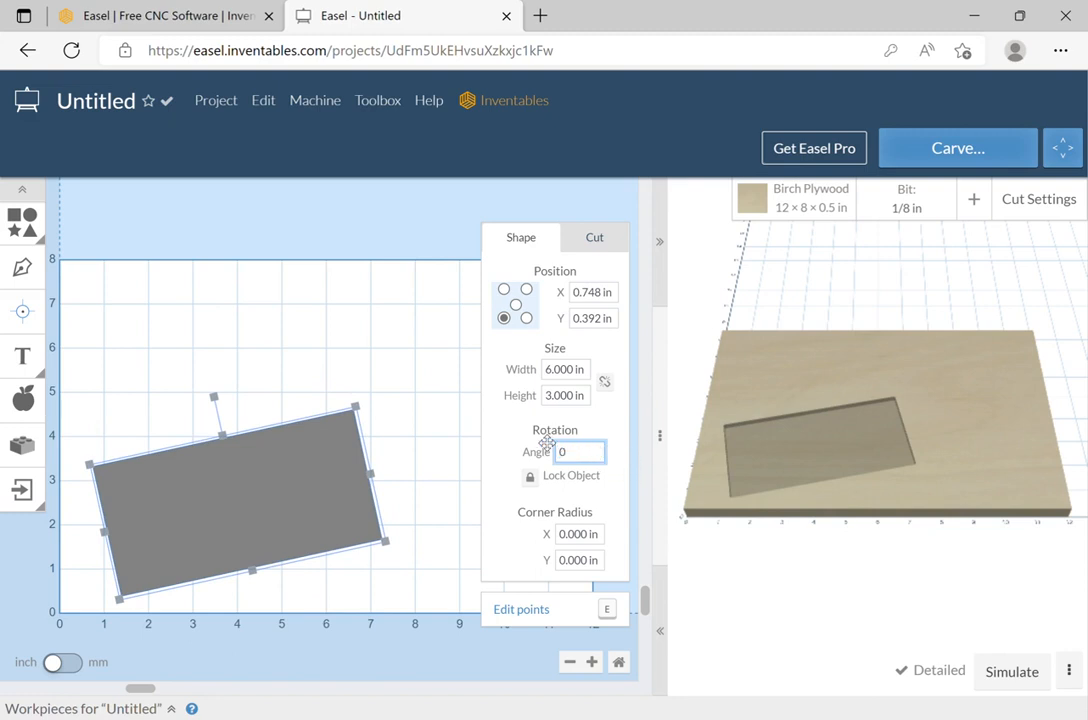
{"action": "key", "text": "Return"}
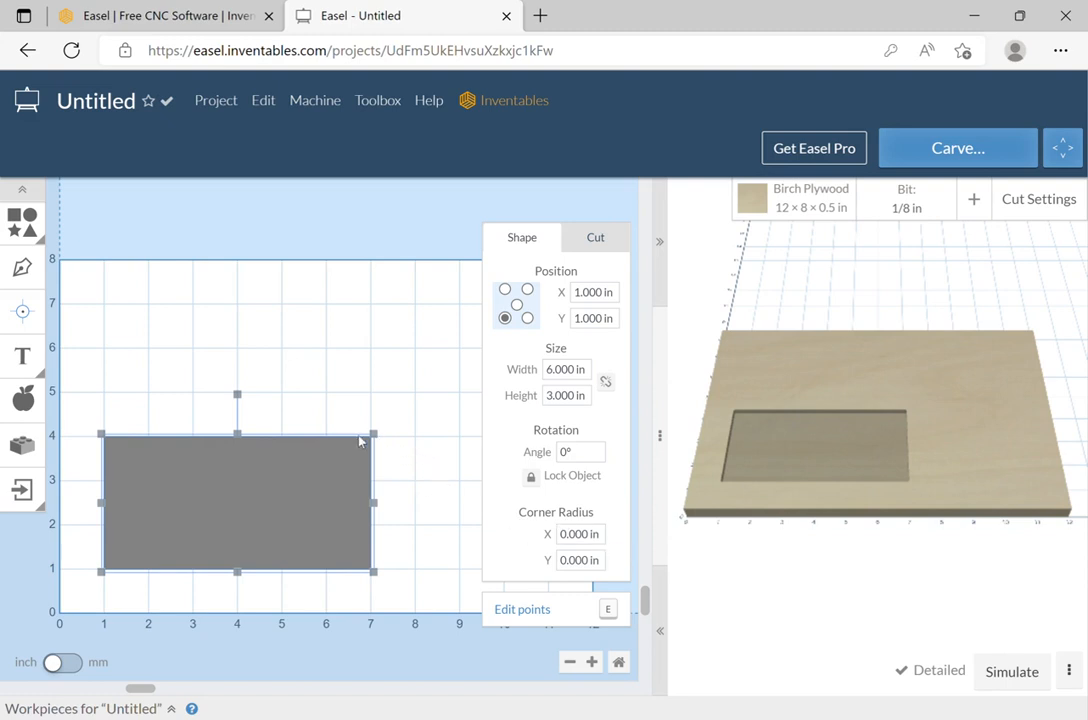
Round the rectangle's corners with a 1 in corner radius
{"action": "left_click", "coordinate": [604, 535]}
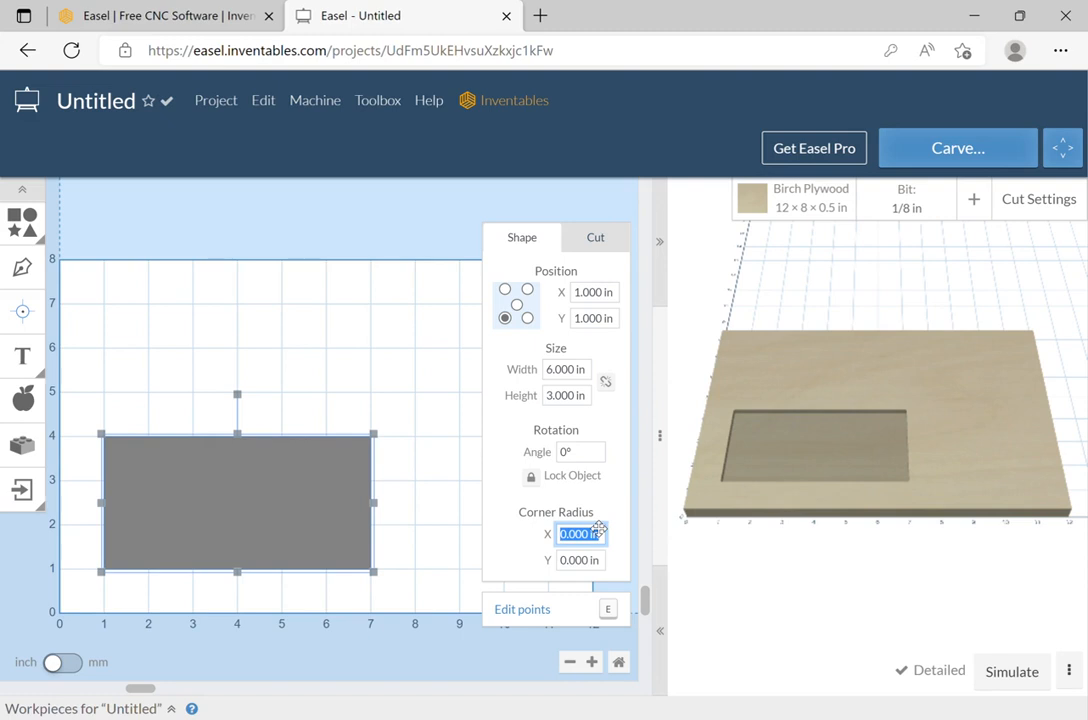
{"action": "type", "text": "1"}
{"action": "key", "text": "Return"}
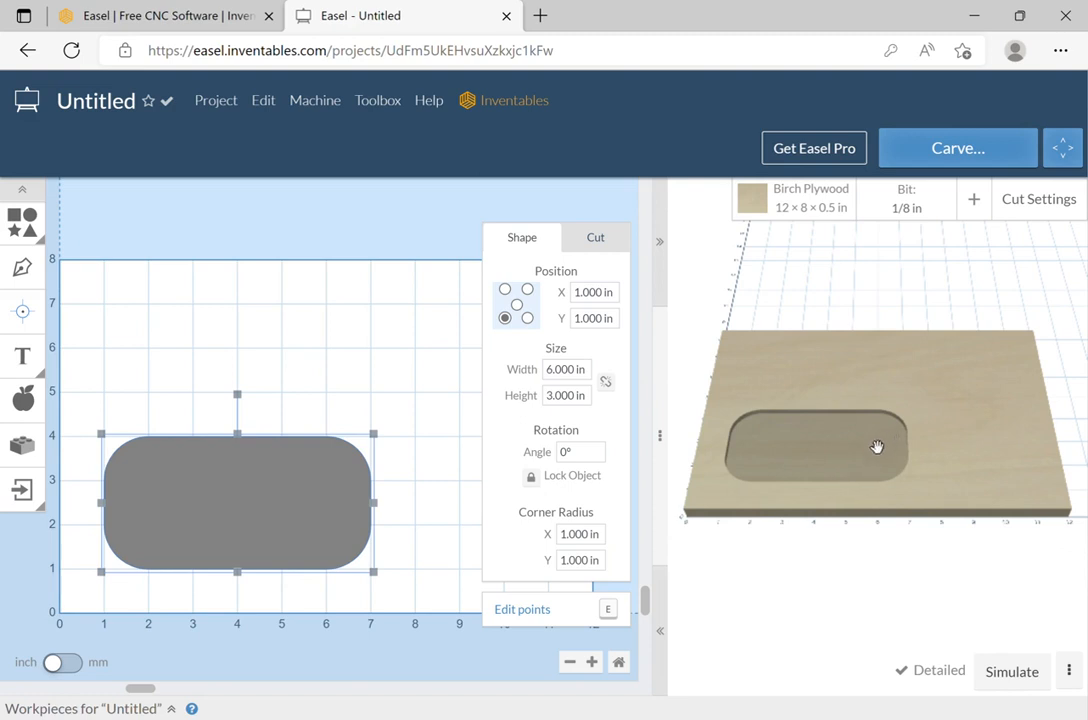
Change the rounded rectangle's cut path to Cut on shape path and its cut depth to about 0.159 in
{"action": "left_click", "coordinate": [600, 240]}
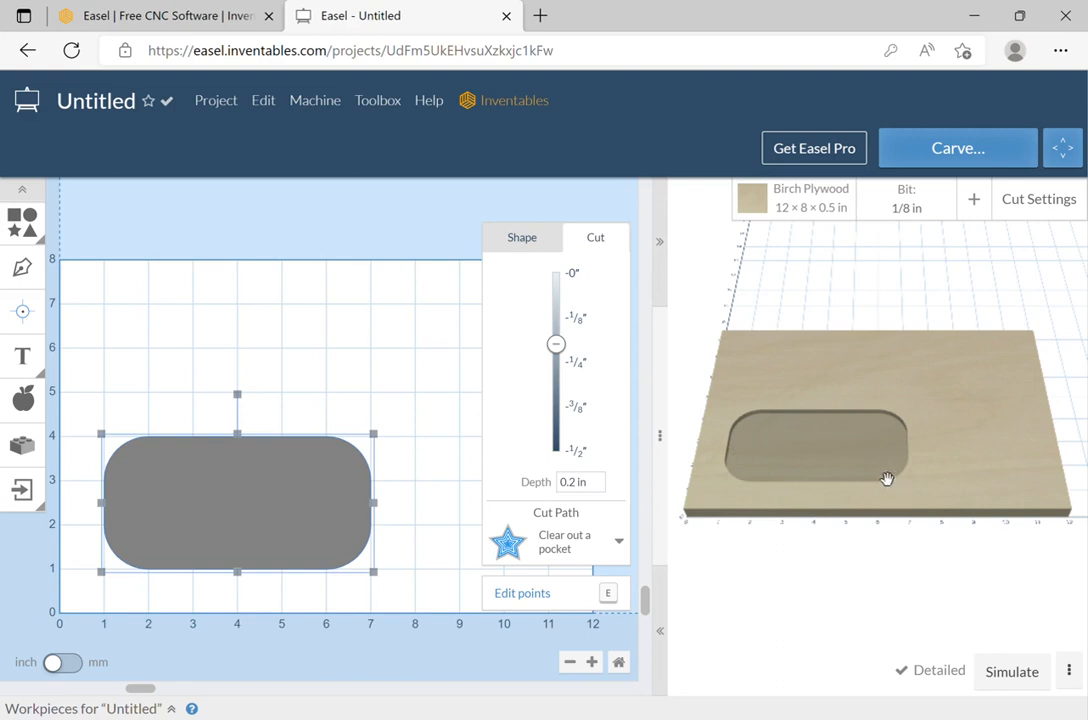
{"action": "left_click", "coordinate": [571, 546]}
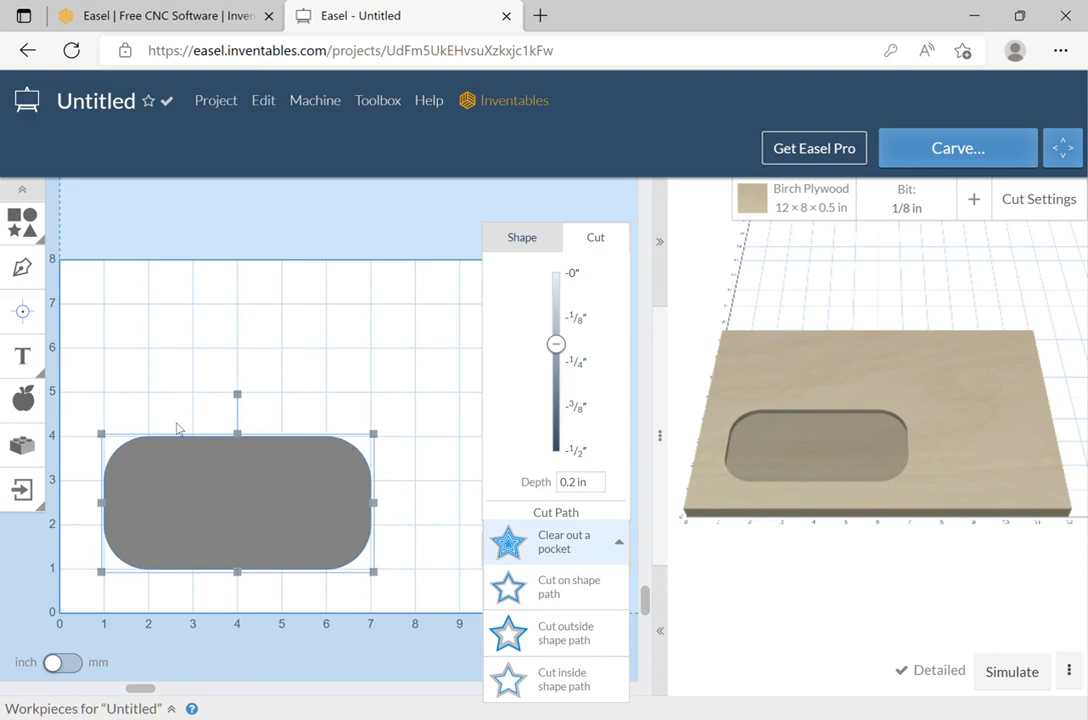
{"action": "left_click", "coordinate": [606, 592]}
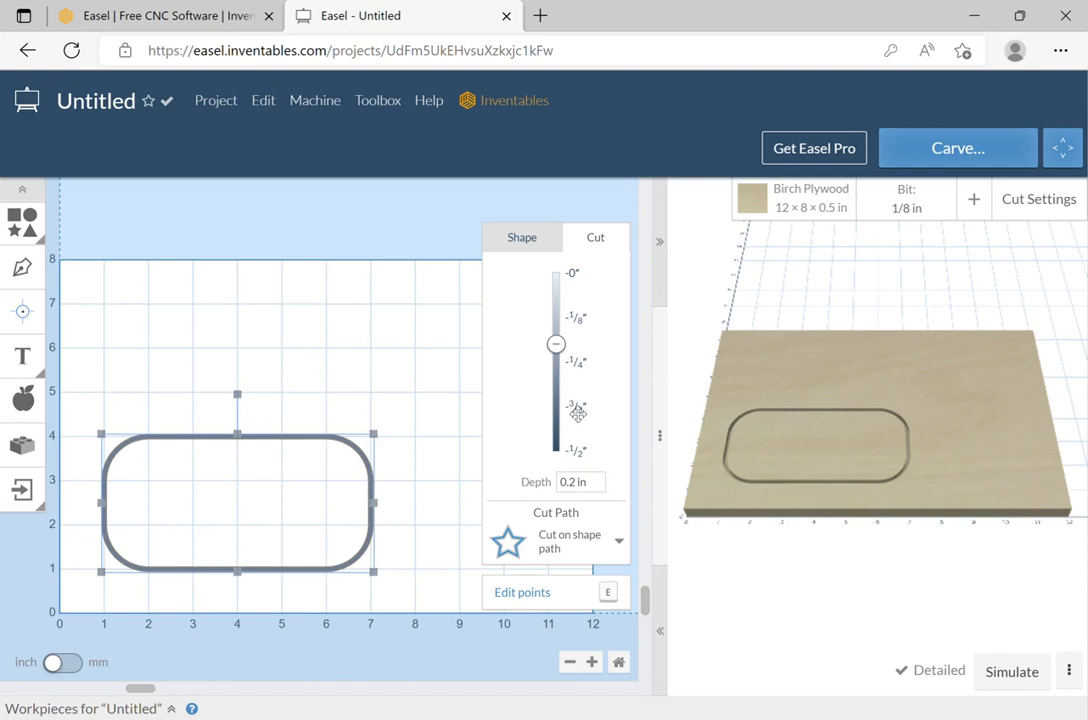
{"action": "mouse_move", "coordinate": [562, 350]}
{"action": "left_mouse_down"}
{"action": "mouse_move", "coordinate": [562, 368]}
{"action": "mouse_move", "coordinate": [561, 316]}
{"action": "mouse_move", "coordinate": [561, 328]}
{"action": "left_mouse_up"}
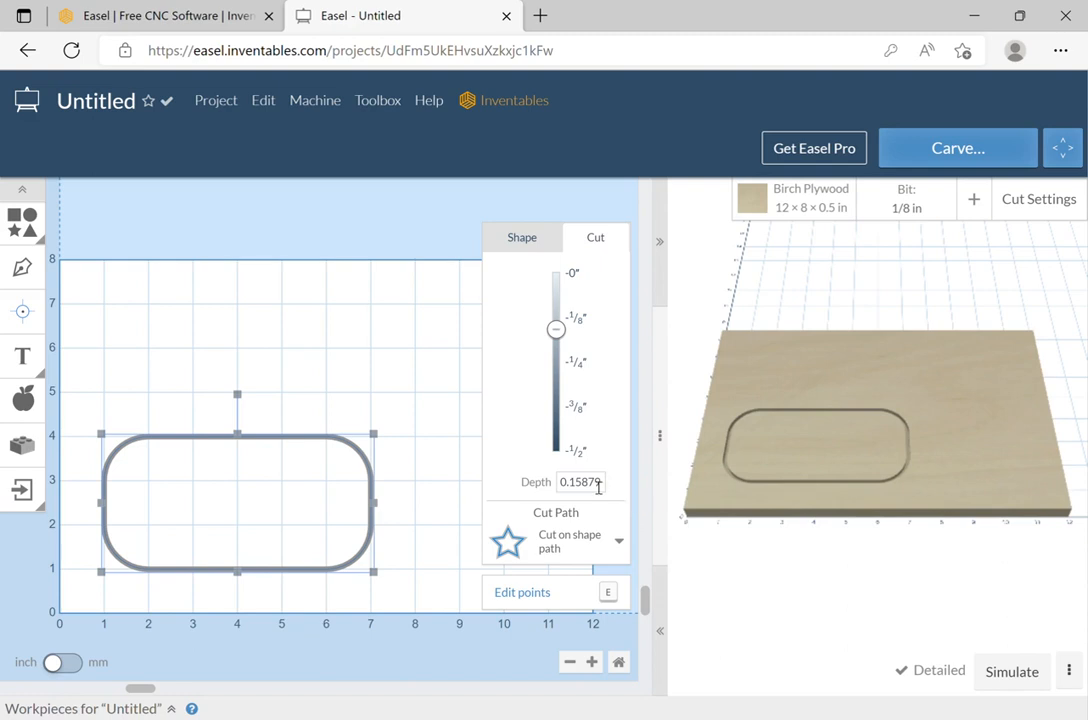
Try cut depths of about 0.425 in and about 0.115 in on the rounded rectangle
{"action": "left_click", "coordinate": [561, 334]}
{"action": "left_click_drag", "start_coordinate": [563, 337], "coordinate": [563, 424]}
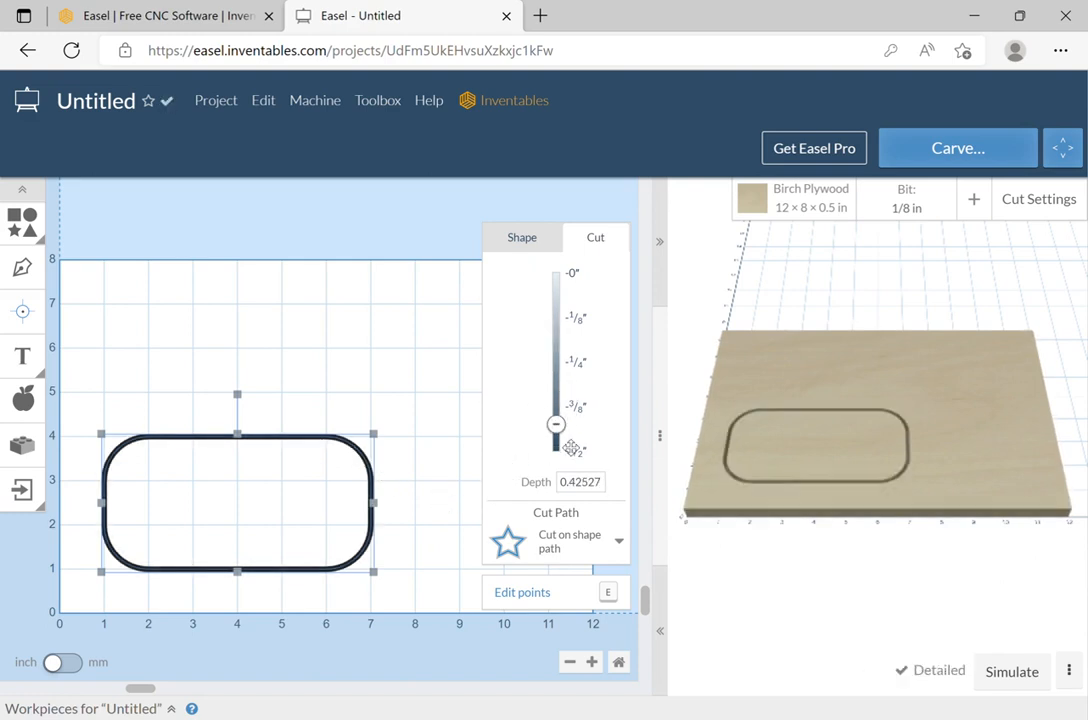
{"action": "left_click_drag", "start_coordinate": [565, 436], "coordinate": [580, 317]}
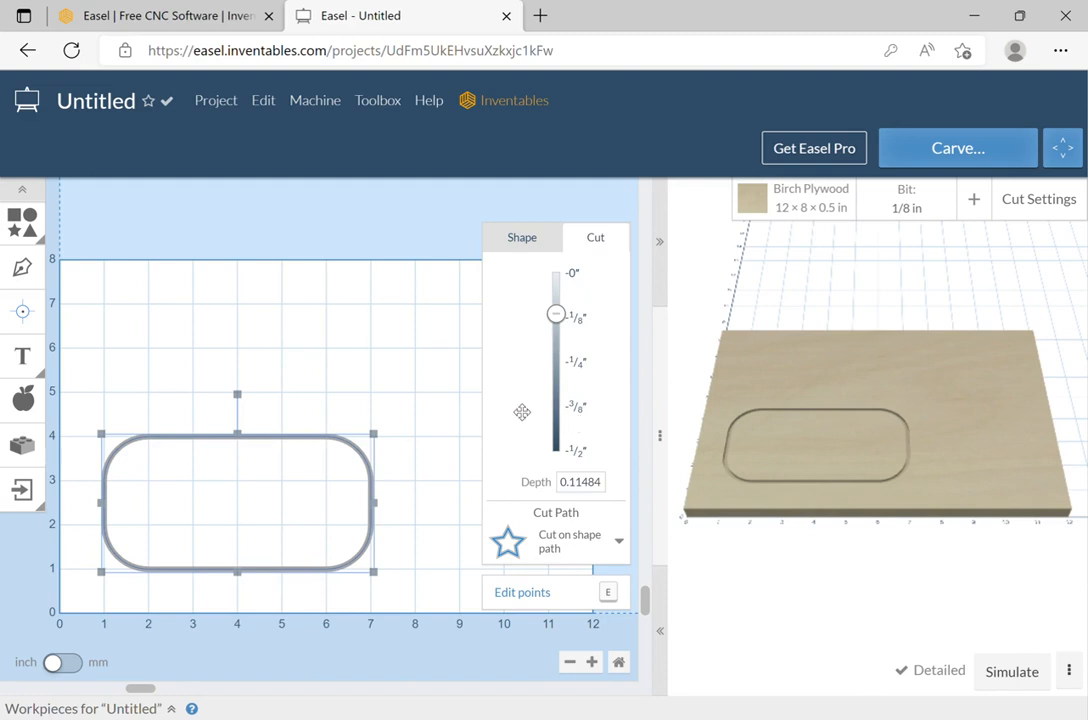
Set the rounded rectangle's cut depth to exactly 0.1 in
{"action": "left_click", "coordinate": [602, 483]}
{"action": "left_click_drag", "start_coordinate": [602, 483], "coordinate": [540, 488]}
{"action": "key", "text": "BackSpace"}
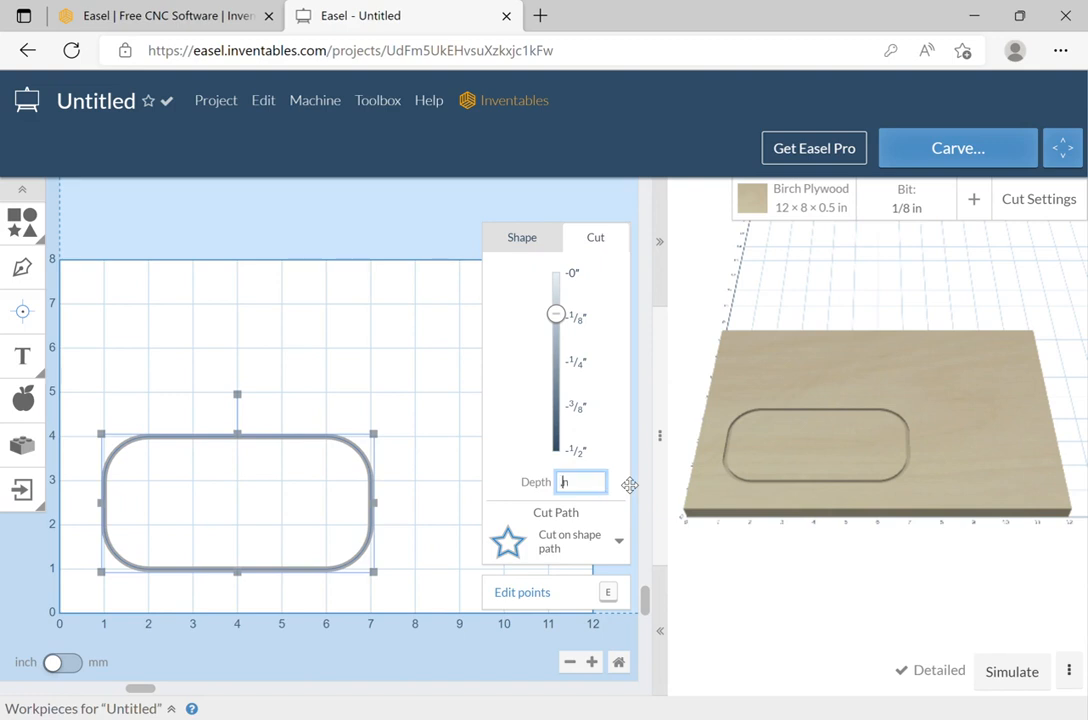
{"action": "type", "text": "0.1"}
{"action": "key", "text": "Return"}
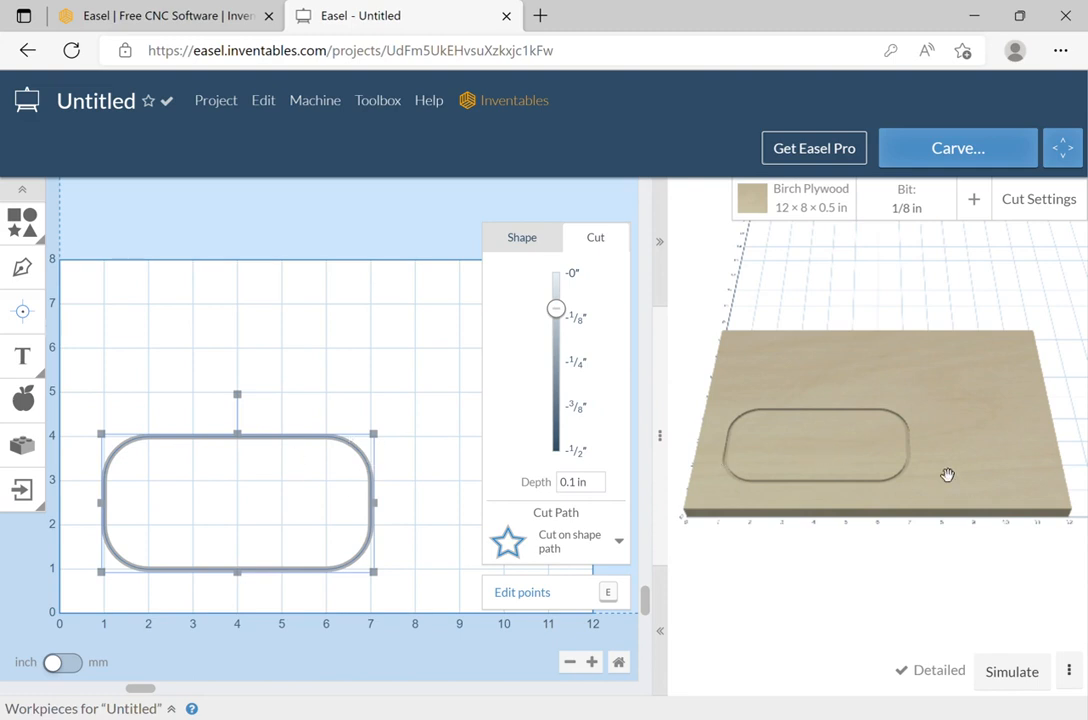
Center the rounded rectangle on the material
{"action": "left_click", "coordinate": [340, 334]}
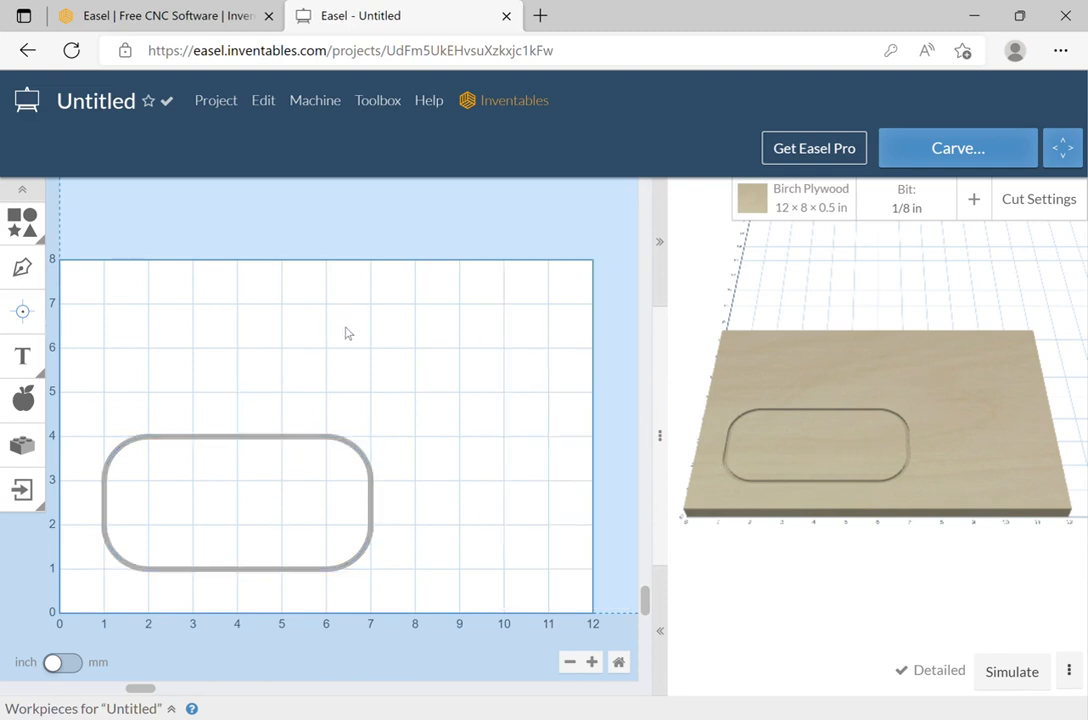
{"action": "left_click", "coordinate": [238, 483]}
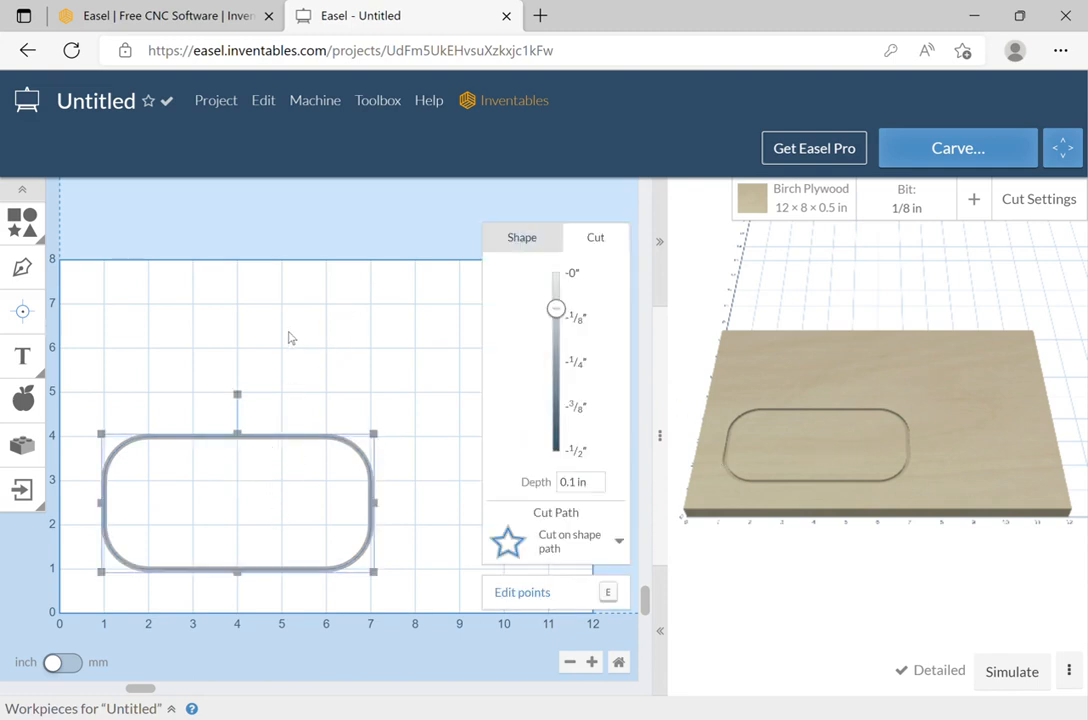
{"action": "left_click", "coordinate": [263, 102]}
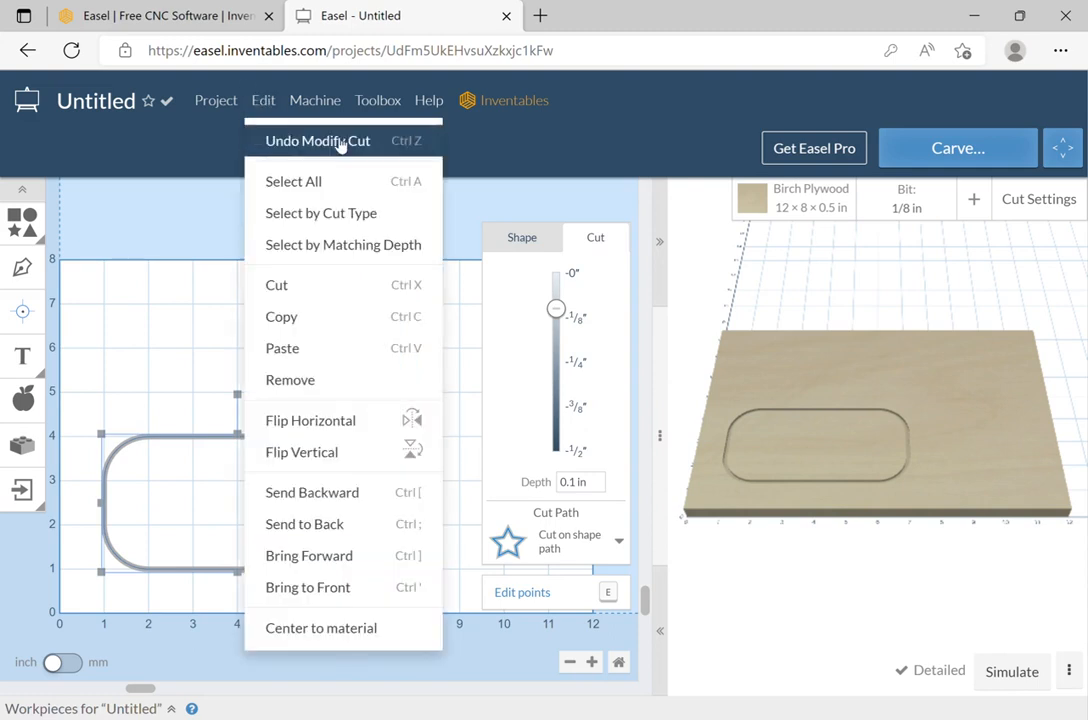
{"action": "left_click", "coordinate": [378, 614]}
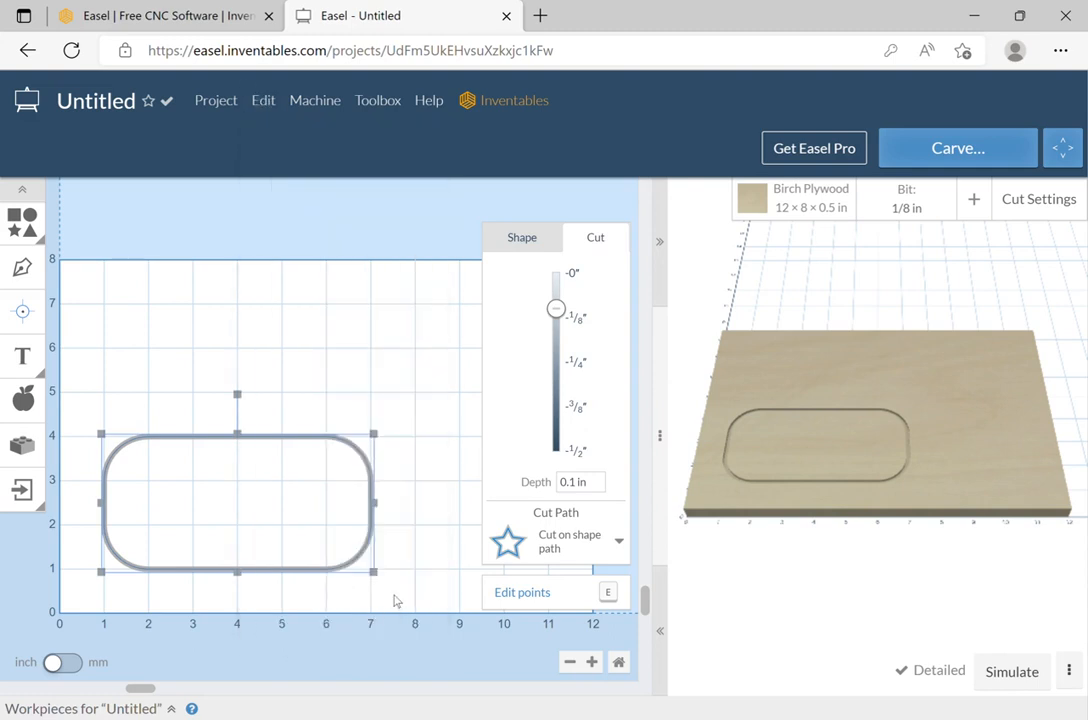
{"action": "left_click", "coordinate": [264, 102]}
{"action": "left_click", "coordinate": [320, 628]}
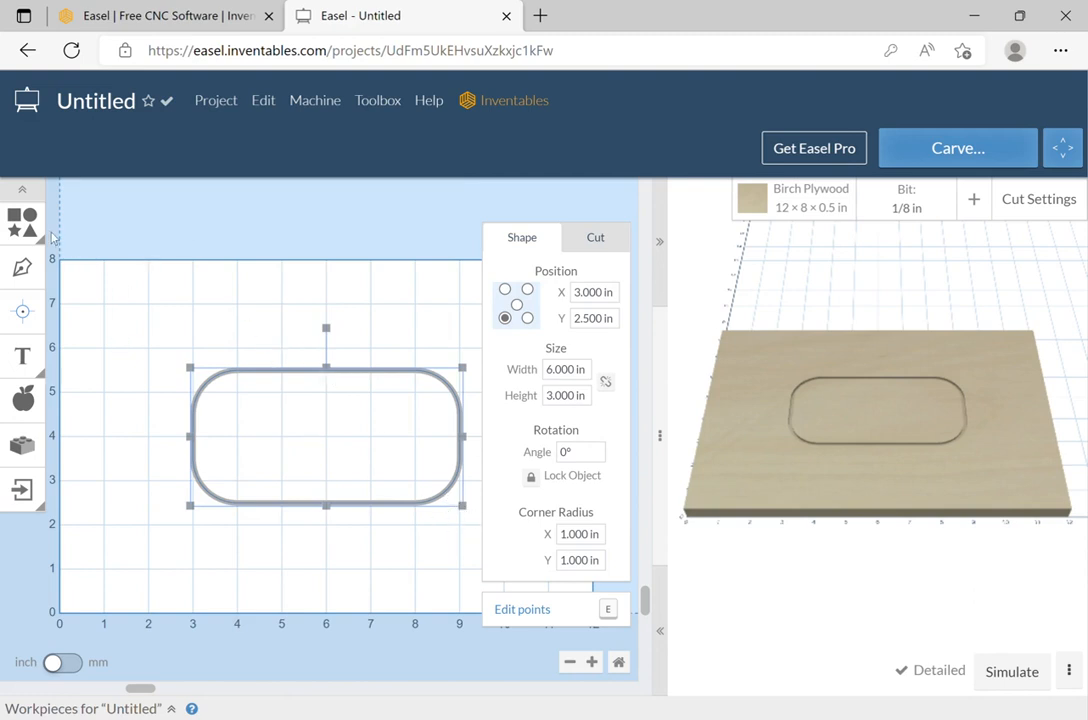
Add a circle to the workpiece and set its width and height to 1 in each
{"action": "left_click", "coordinate": [20, 220]}
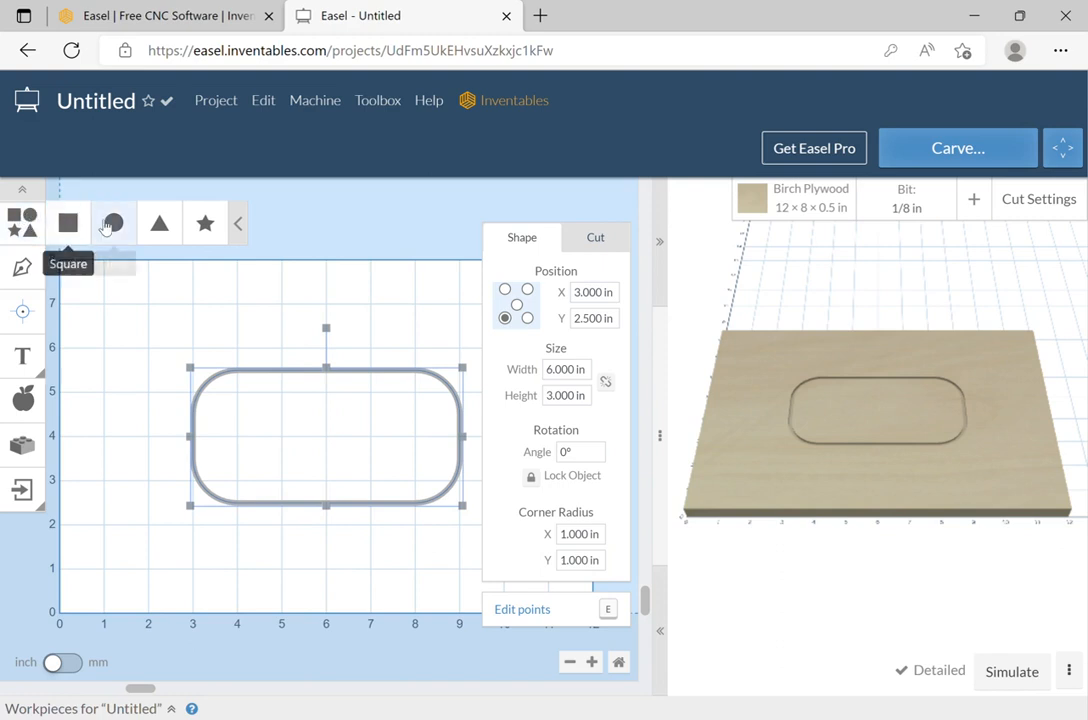
{"action": "left_click", "coordinate": [113, 224]}
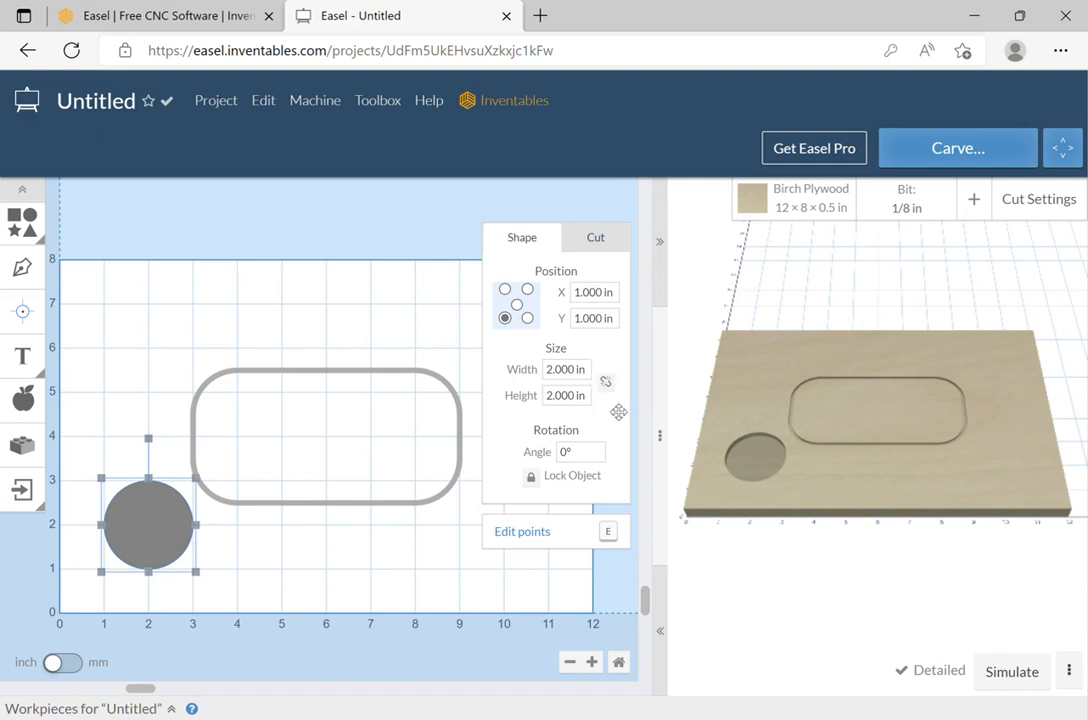
{"action": "left_click", "coordinate": [557, 377]}
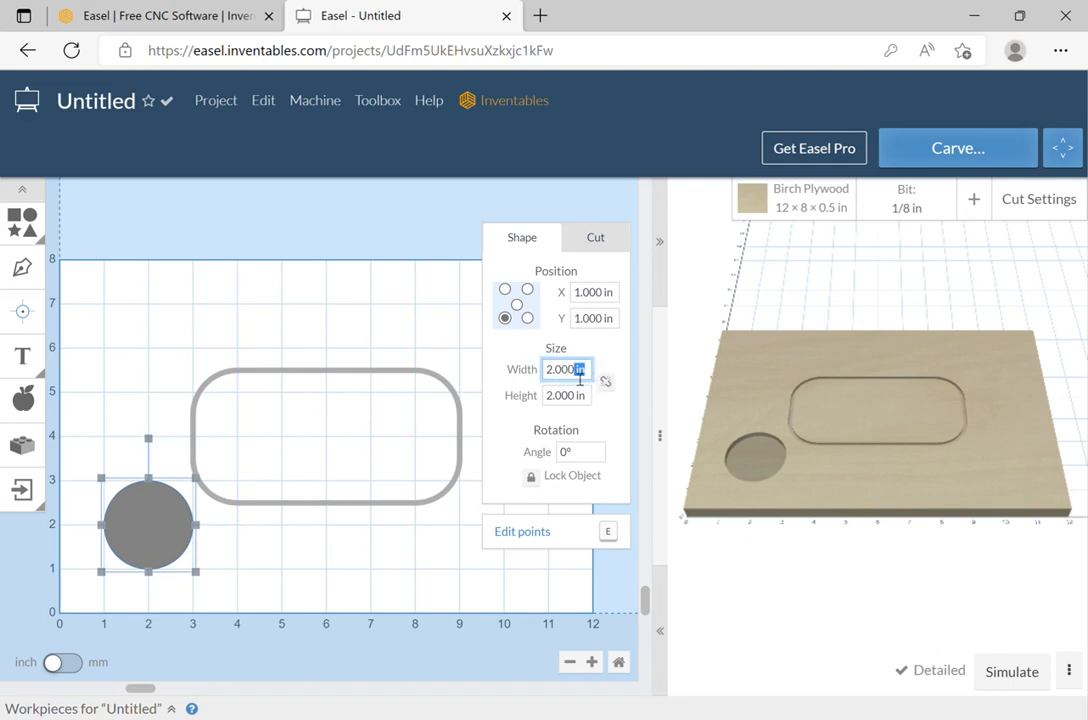
{"action": "type", "text": "1"}
{"action": "key", "text": "Return"}
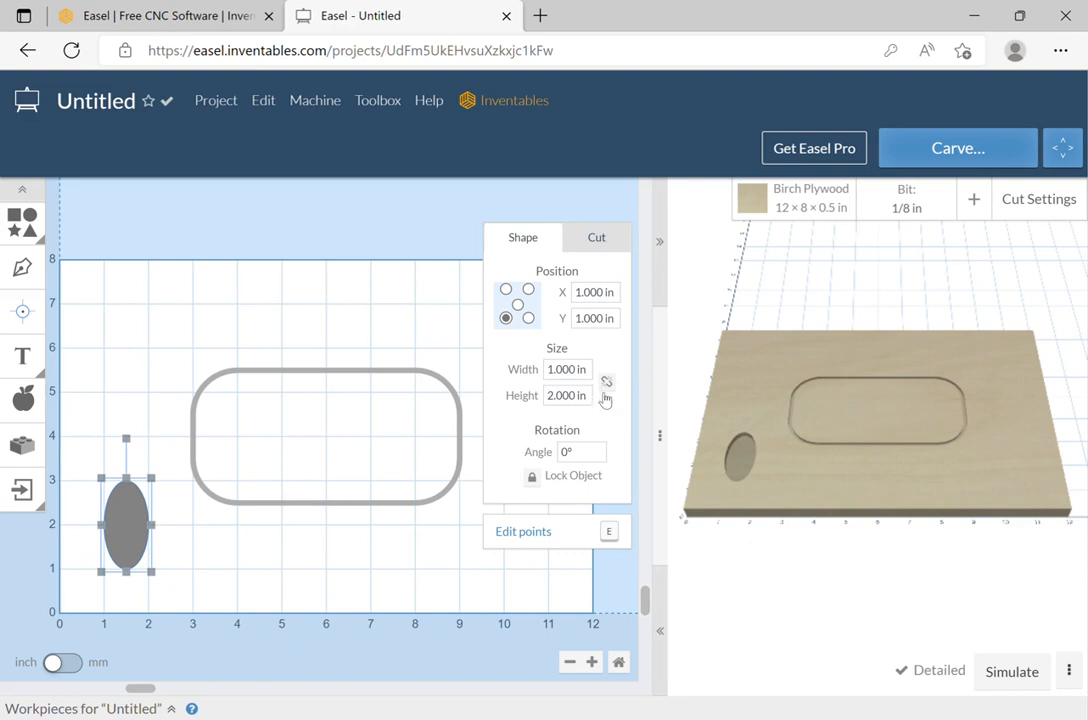
{"action": "left_click_drag", "start_coordinate": [590, 406], "coordinate": [542, 398]}
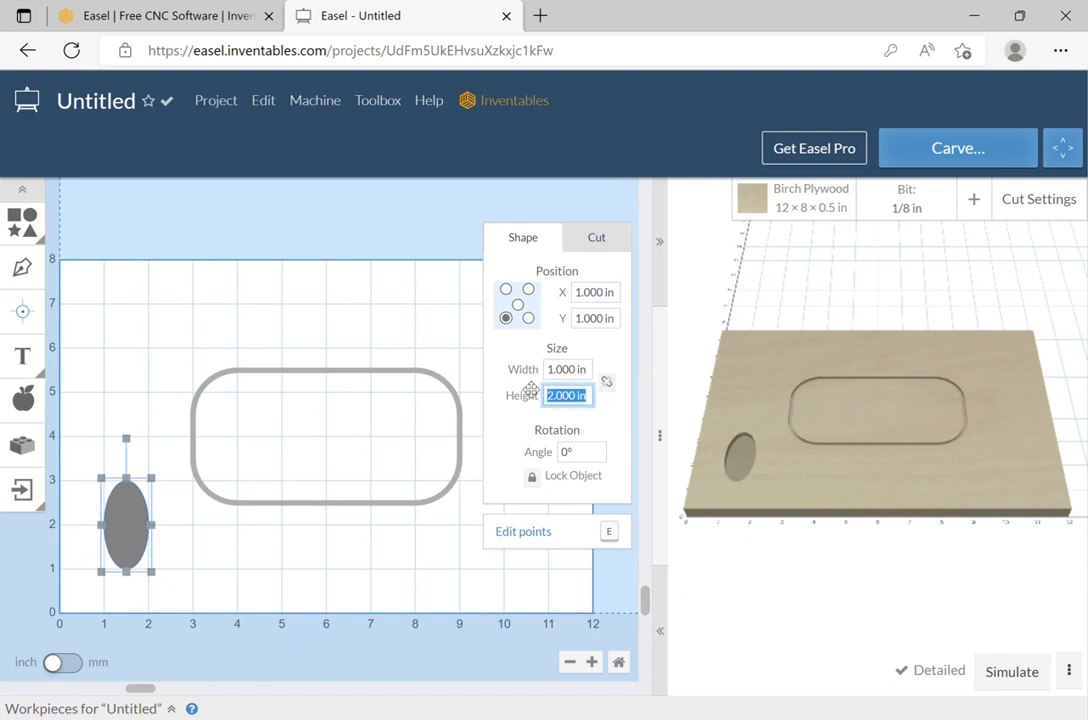
{"action": "type", "text": "1"}
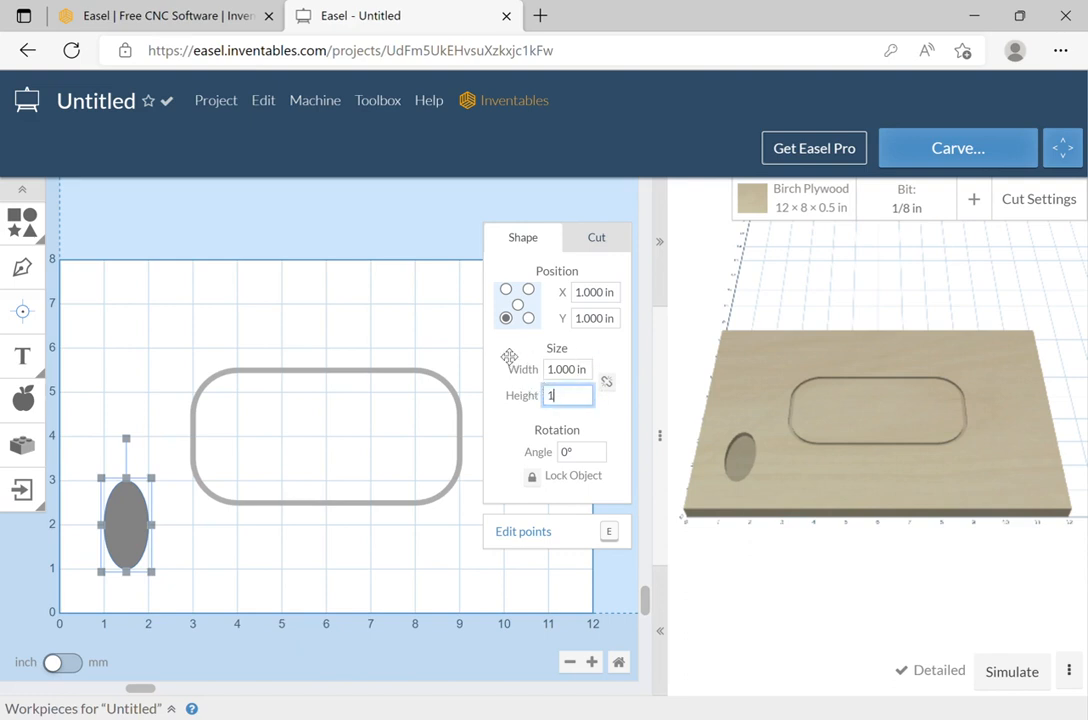
{"action": "key", "text": "Return"}
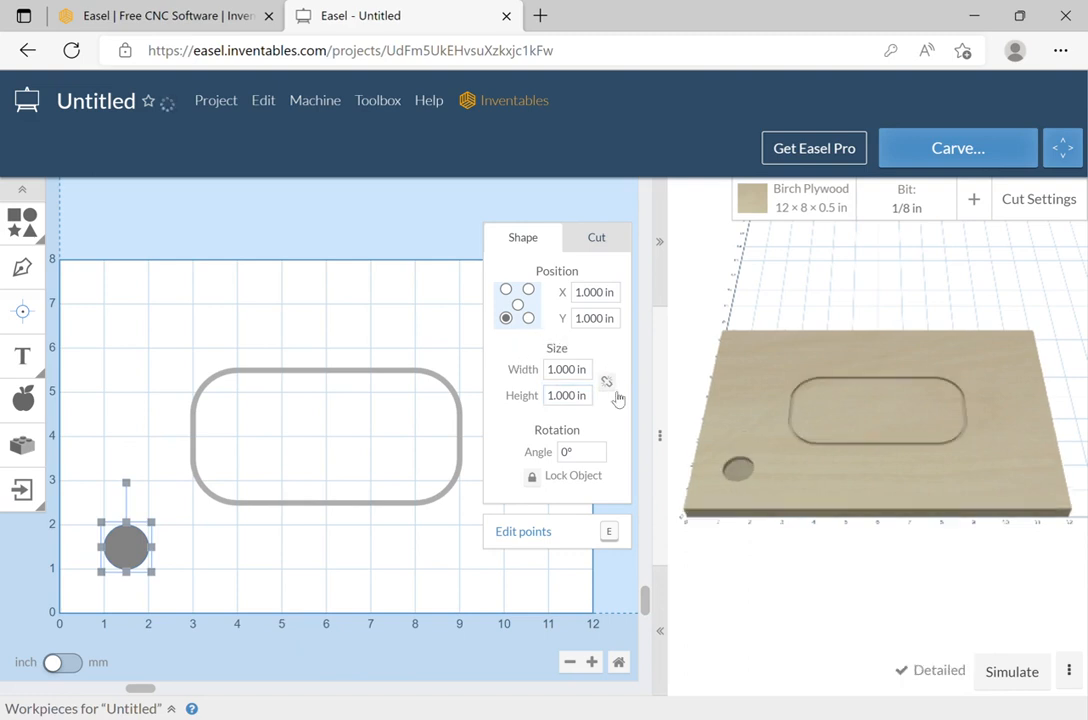
Link the circle's width and height proportions and set its width to 0.5 in
{"action": "left_click", "coordinate": [607, 383]}
{"action": "left_click", "coordinate": [551, 376]}
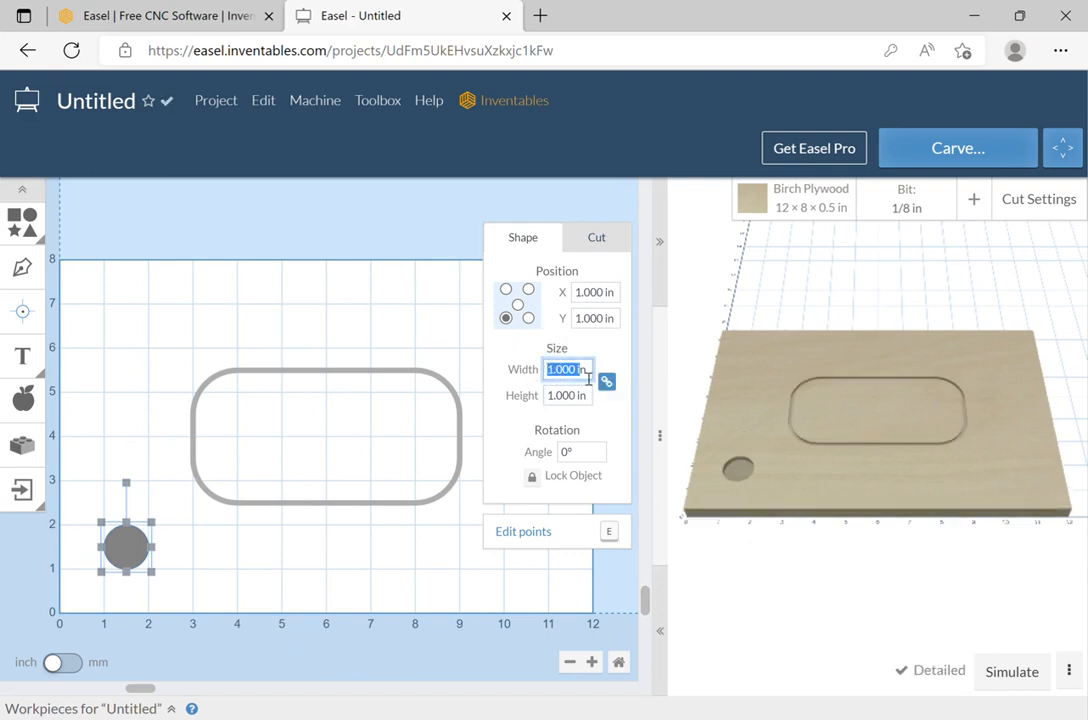
{"action": "left_click_drag", "start_coordinate": [604, 378], "coordinate": [583, 380]}
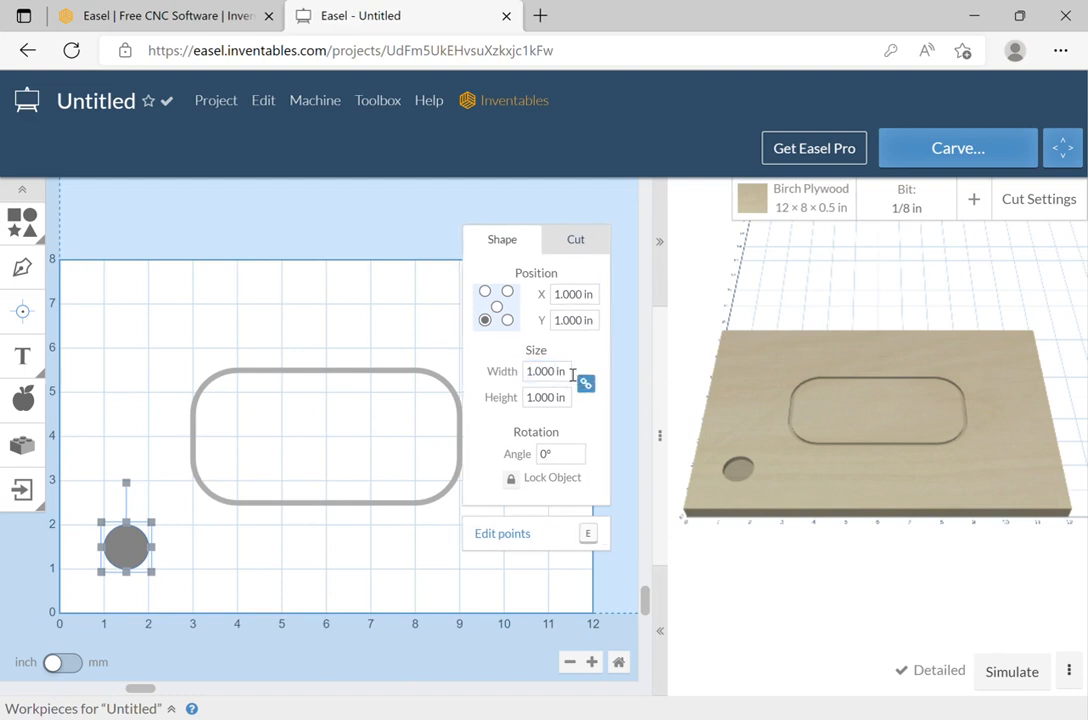
{"action": "left_click", "coordinate": [532, 373]}
{"action": "type", "text": ".5"}
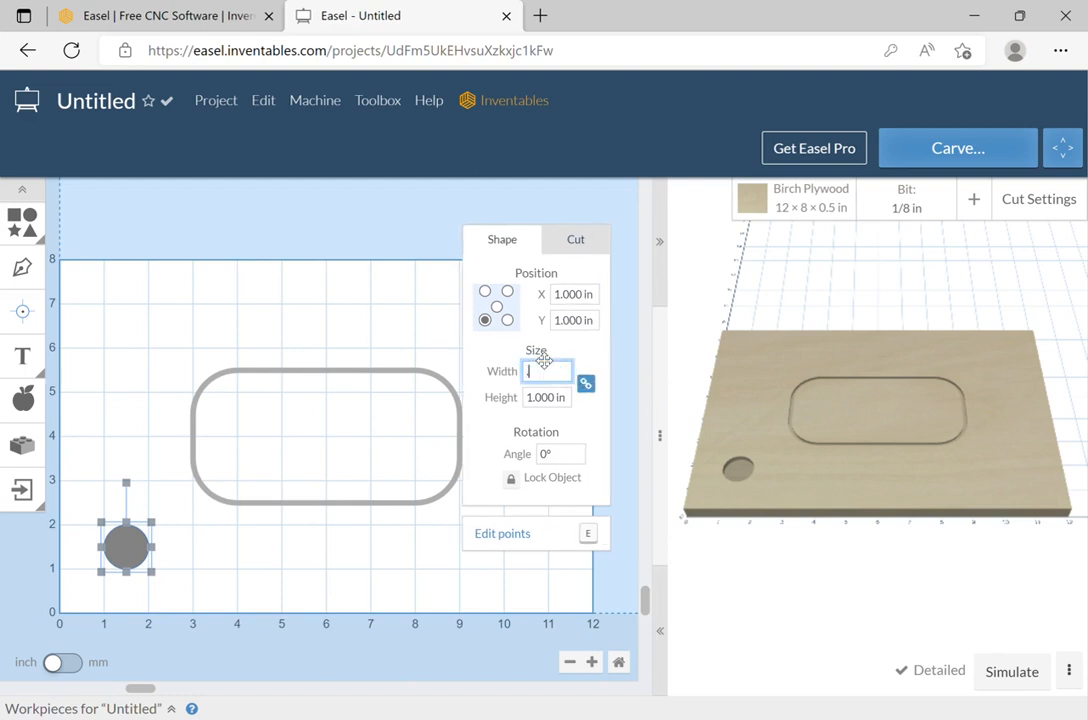
{"action": "left_click", "coordinate": [504, 440]}
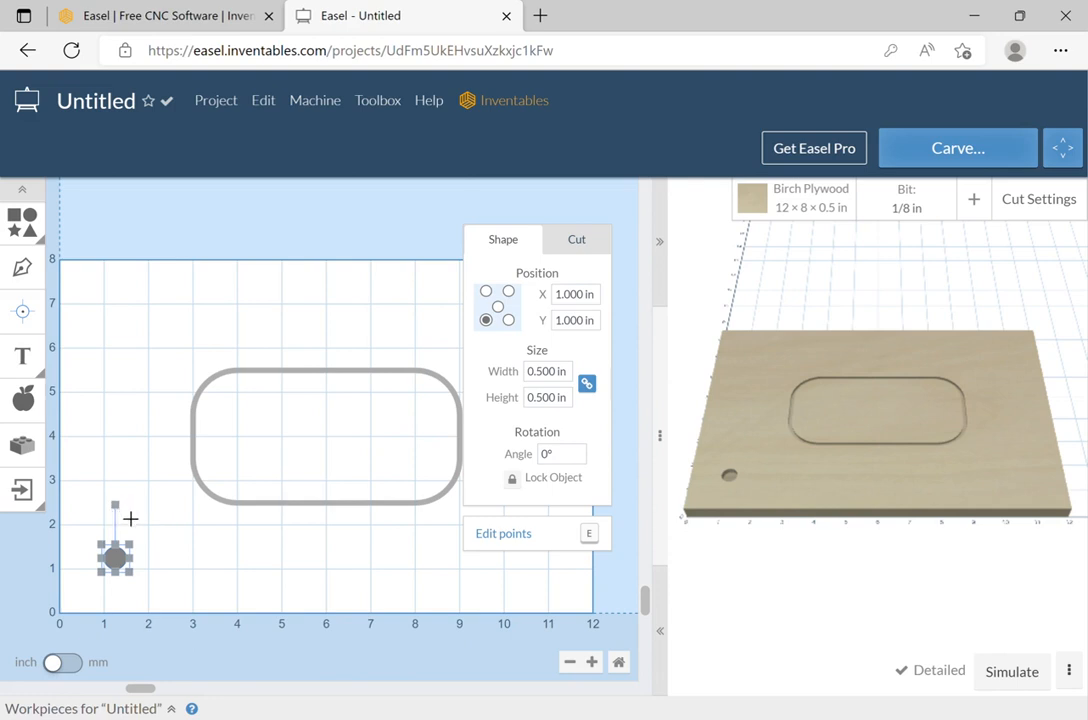
Rotate the circle freehand to about 317.9° and reset its rotation angle to 0°
{"action": "left_click_drag", "start_coordinate": [130, 519], "coordinate": [165, 515]}
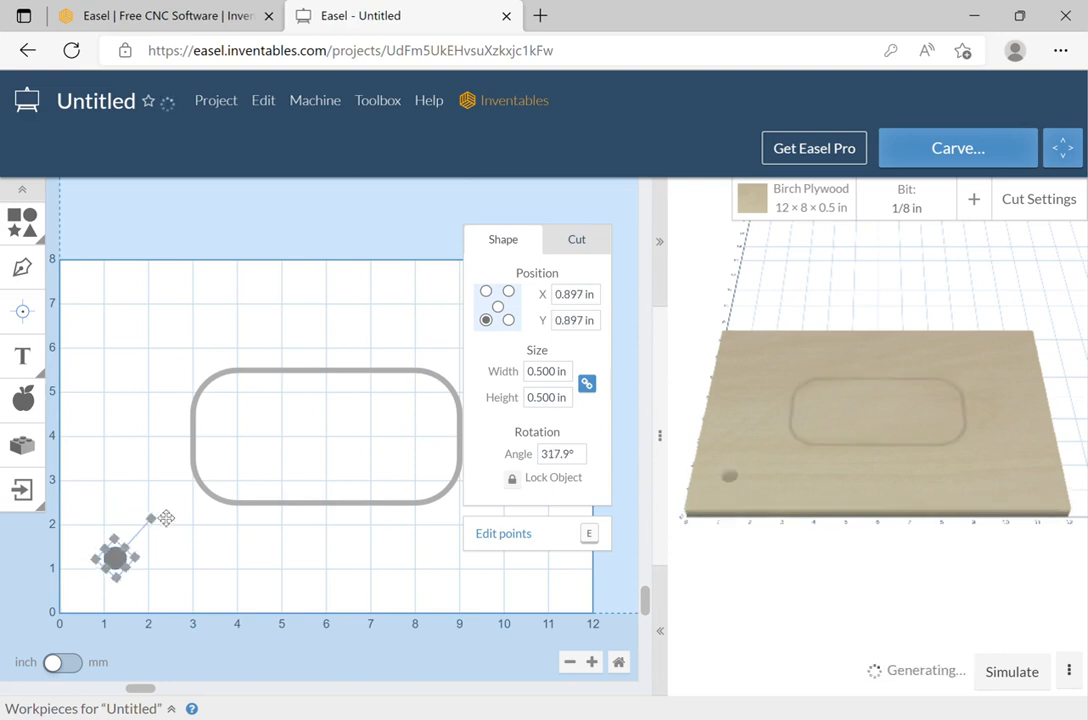
{"action": "left_click", "coordinate": [575, 455]}
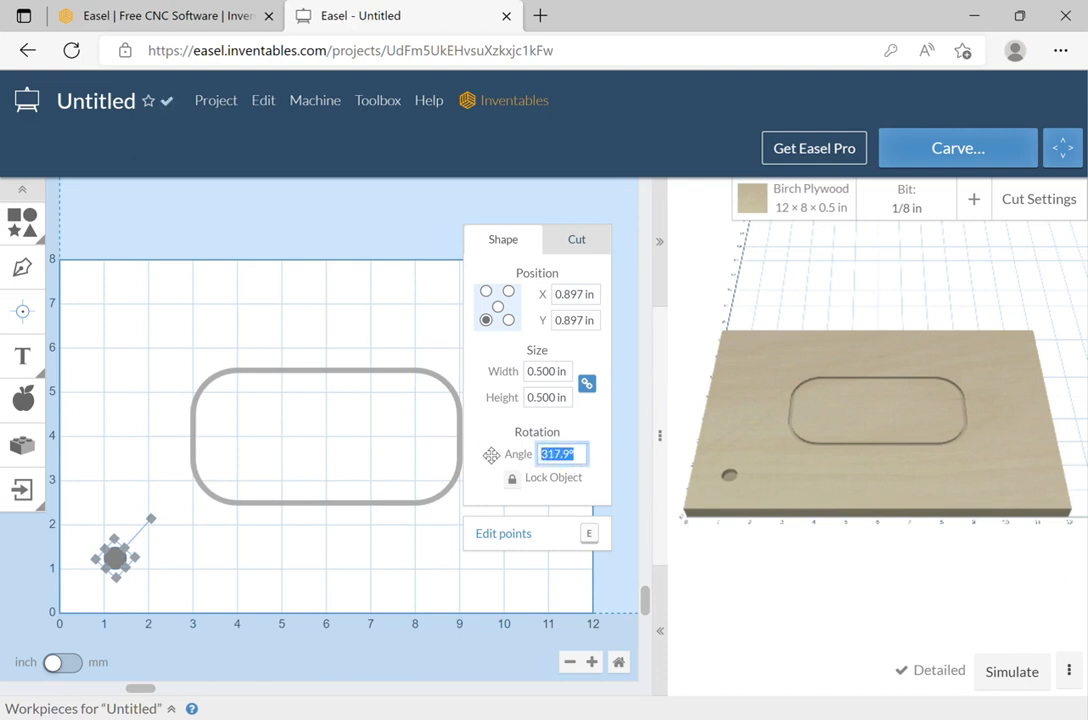
{"action": "type", "text": "00"}
{"action": "key", "text": "Return"}
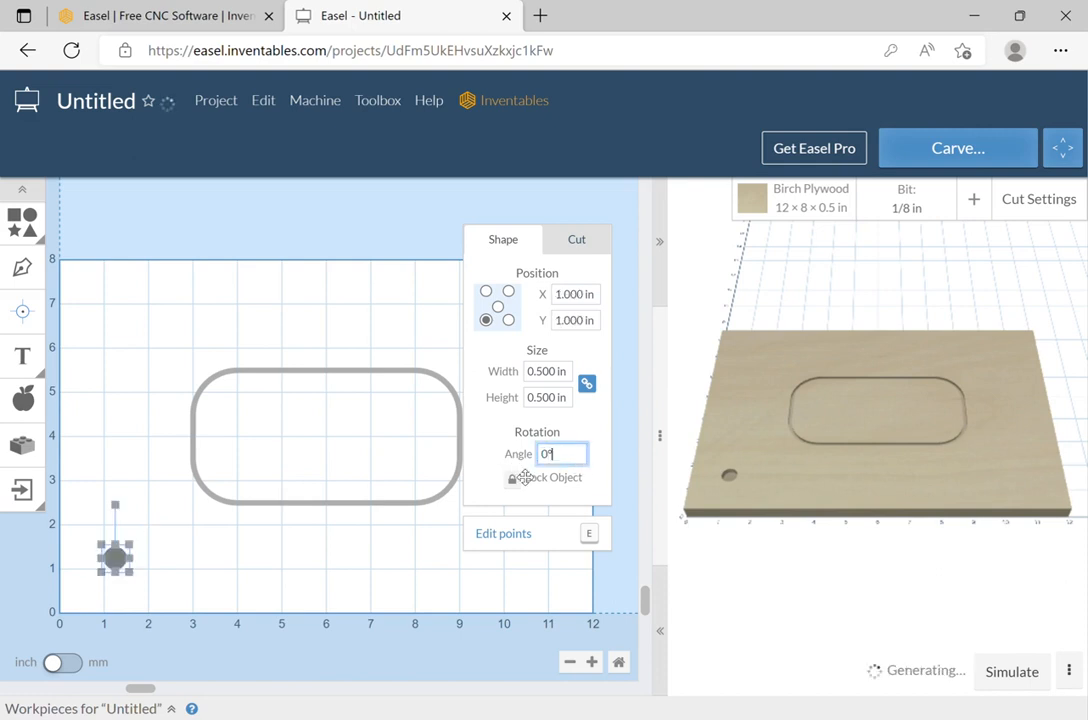
Change the circle's cut path to Cut outside shape path
{"action": "left_click", "coordinate": [574, 242]}
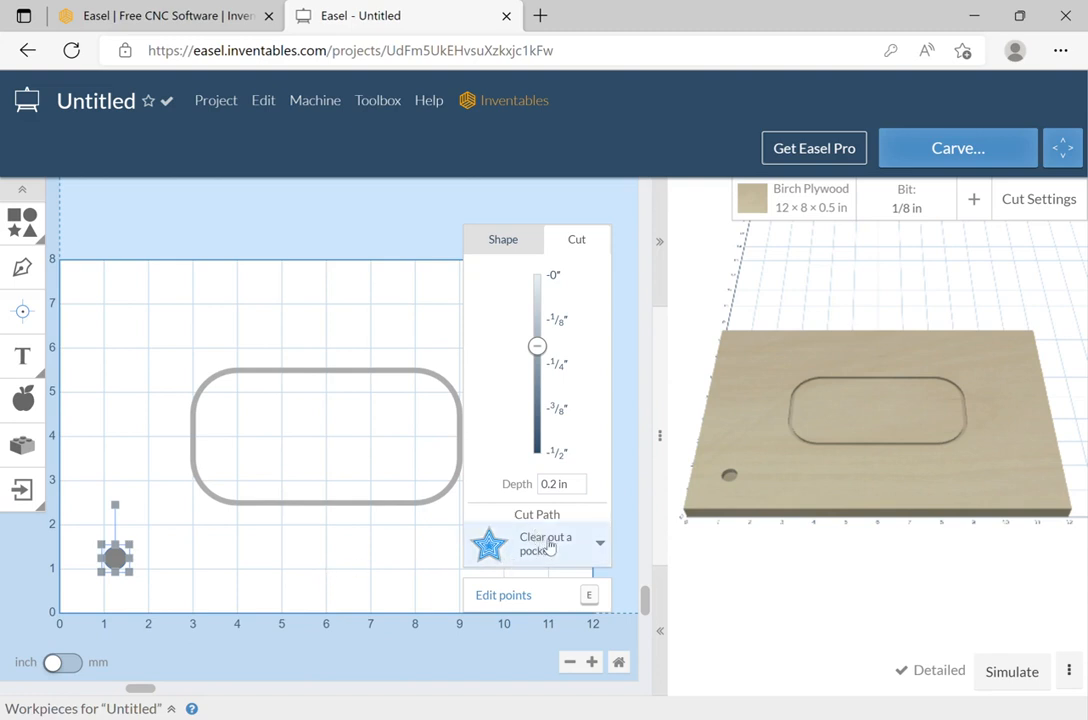
{"action": "left_click_drag", "start_coordinate": [548, 544], "coordinate": [577, 535]}
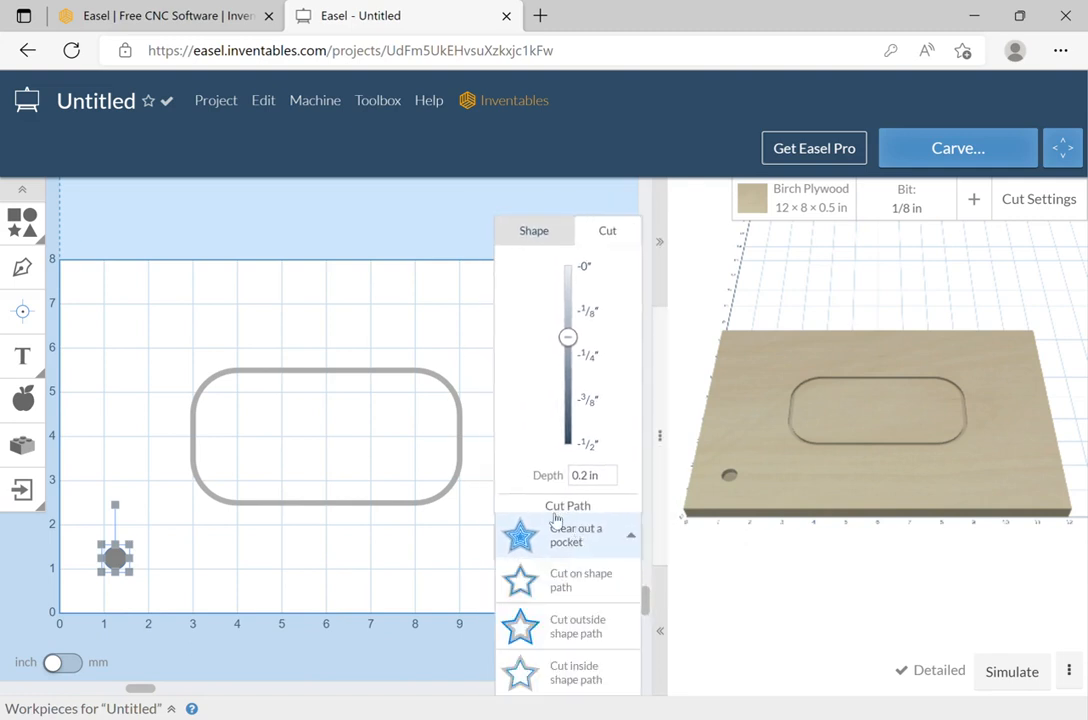
{"action": "left_click", "coordinate": [617, 631]}
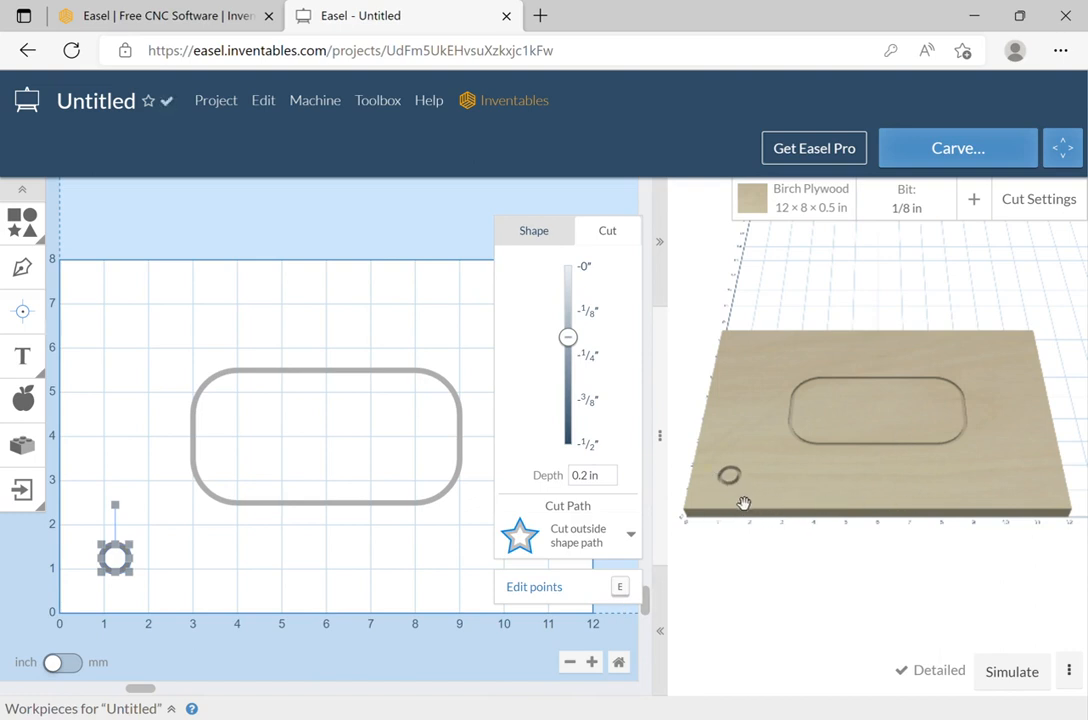
Try Cut inside shape path on the circle and return it to Cut outside shape path
{"action": "left_click", "coordinate": [634, 540]}
{"action": "left_click", "coordinate": [618, 670]}
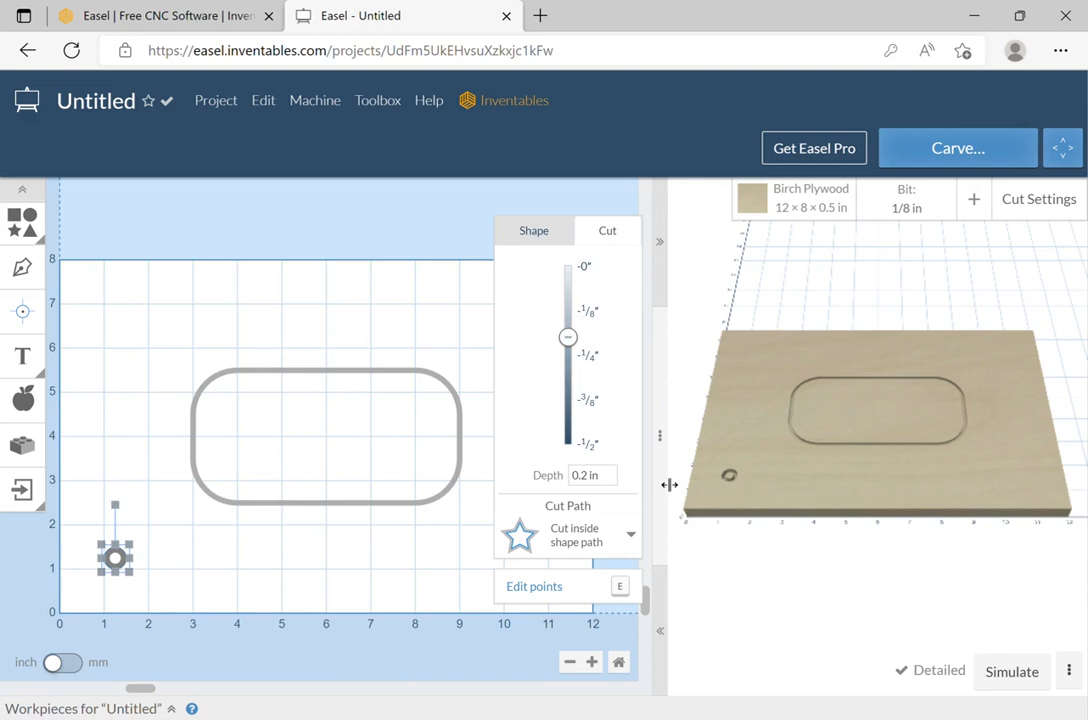
{"action": "left_click", "coordinate": [579, 540]}
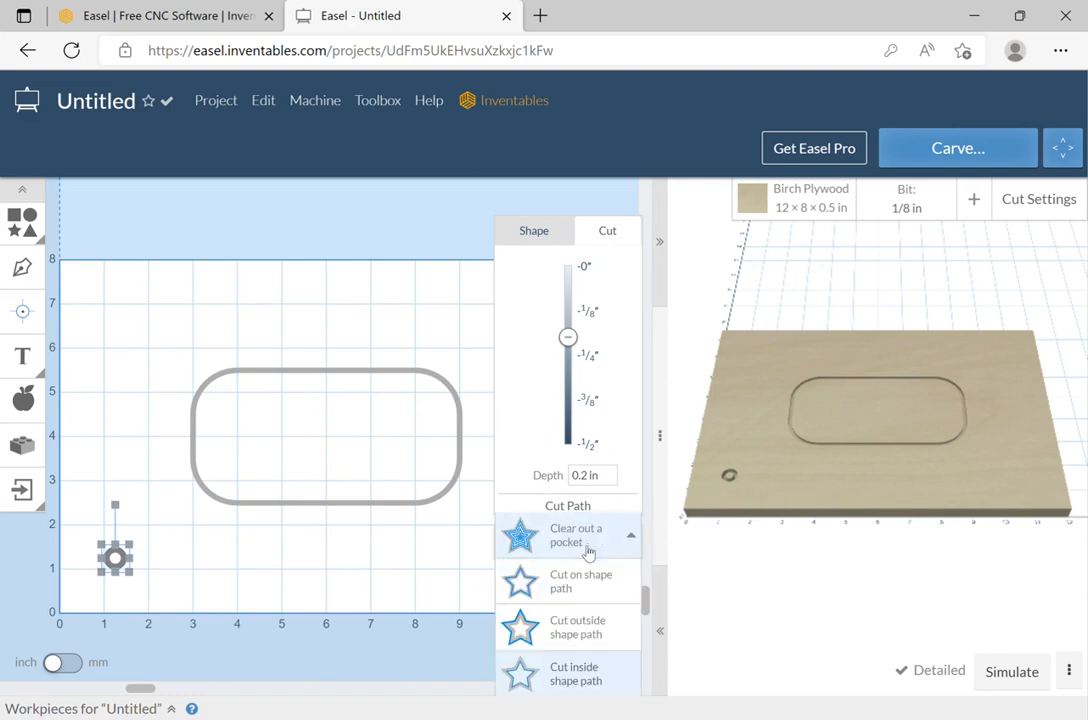
{"action": "left_click", "coordinate": [617, 631]}
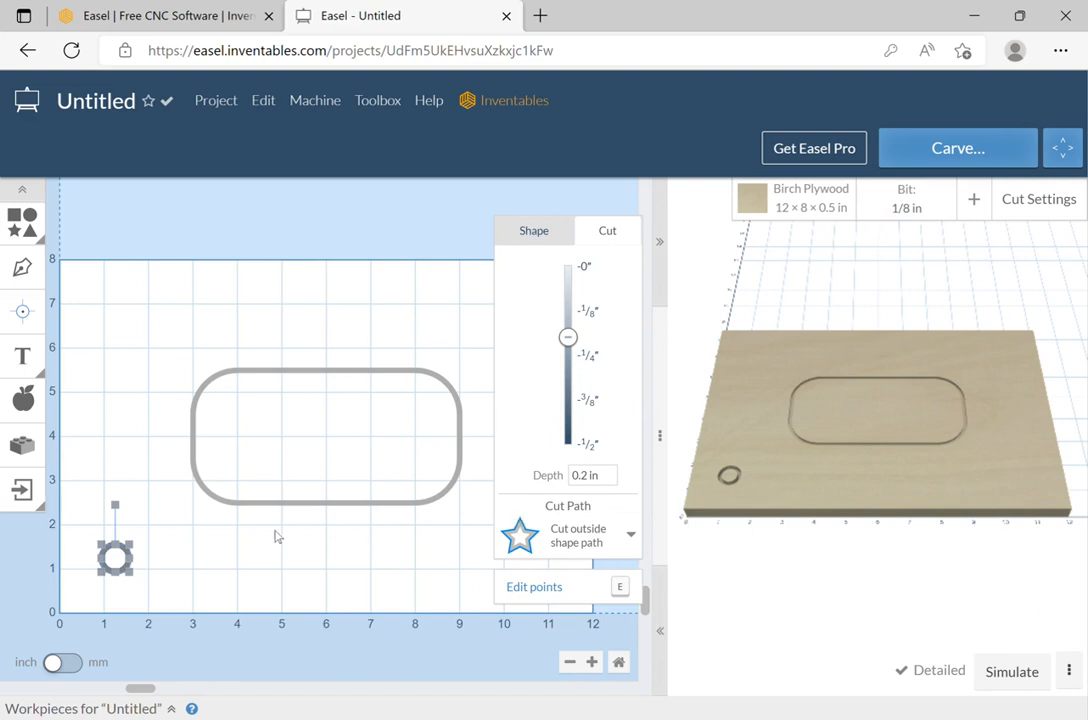
Center the 0.5 in circle on the material and deselect it
{"action": "left_click", "coordinate": [266, 99]}
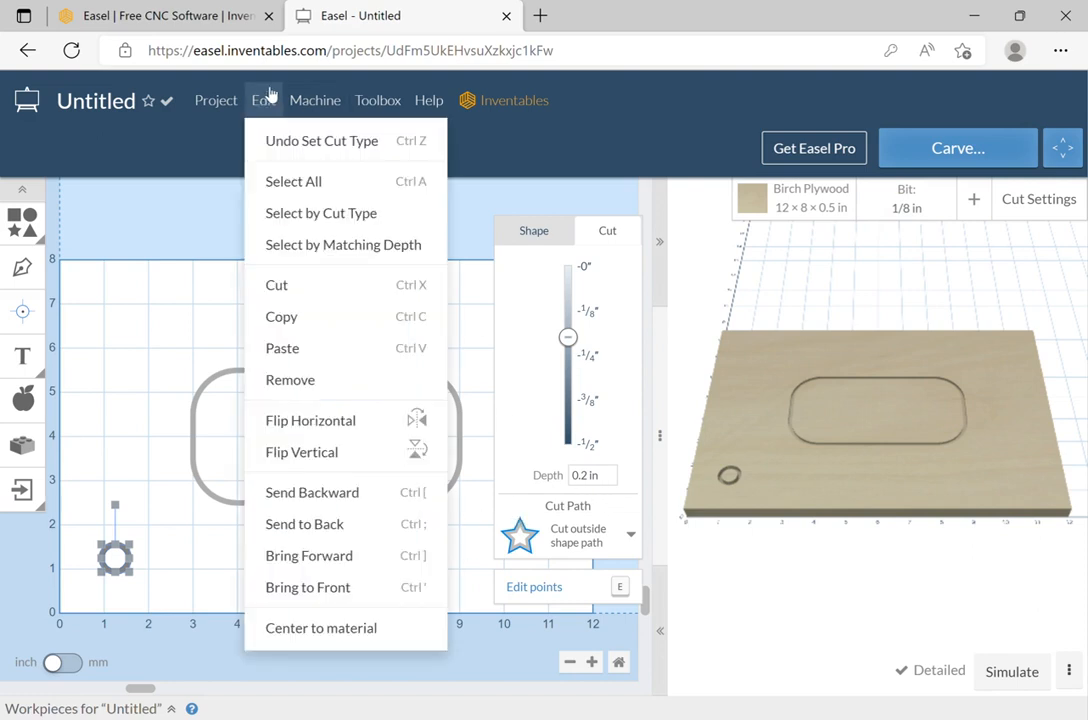
{"action": "left_click", "coordinate": [360, 630]}
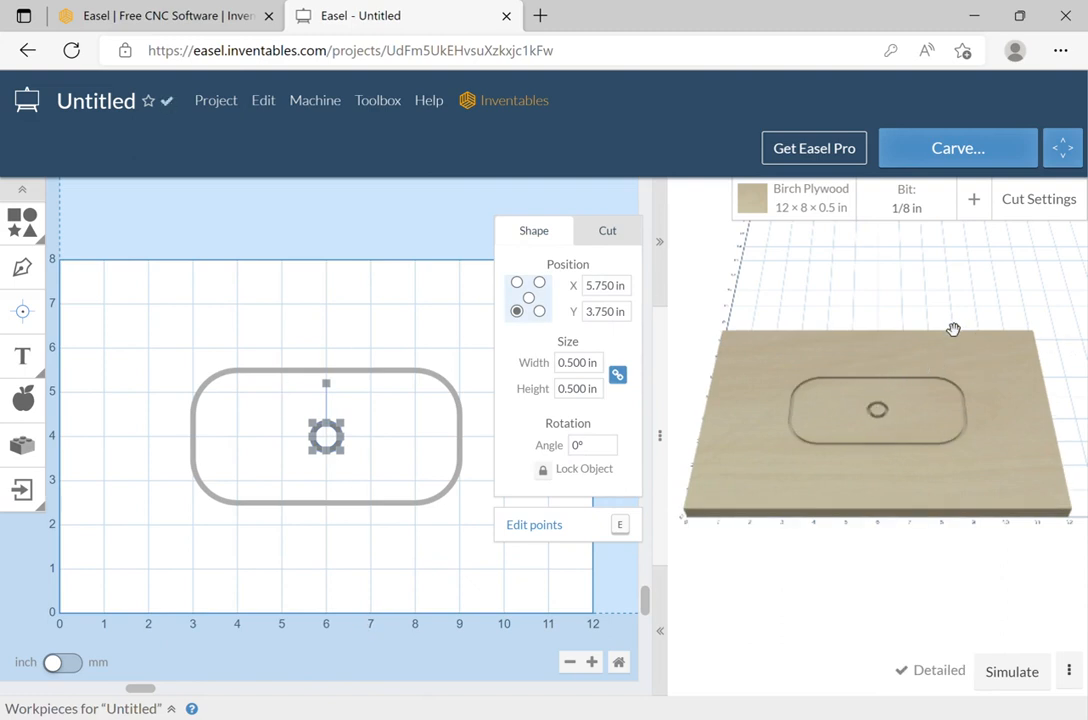
{"action": "left_click", "coordinate": [435, 202]}
Add a triangle to the workpiece and rotate it freehand to about 269.9°
{"action": "left_click", "coordinate": [22, 220]}
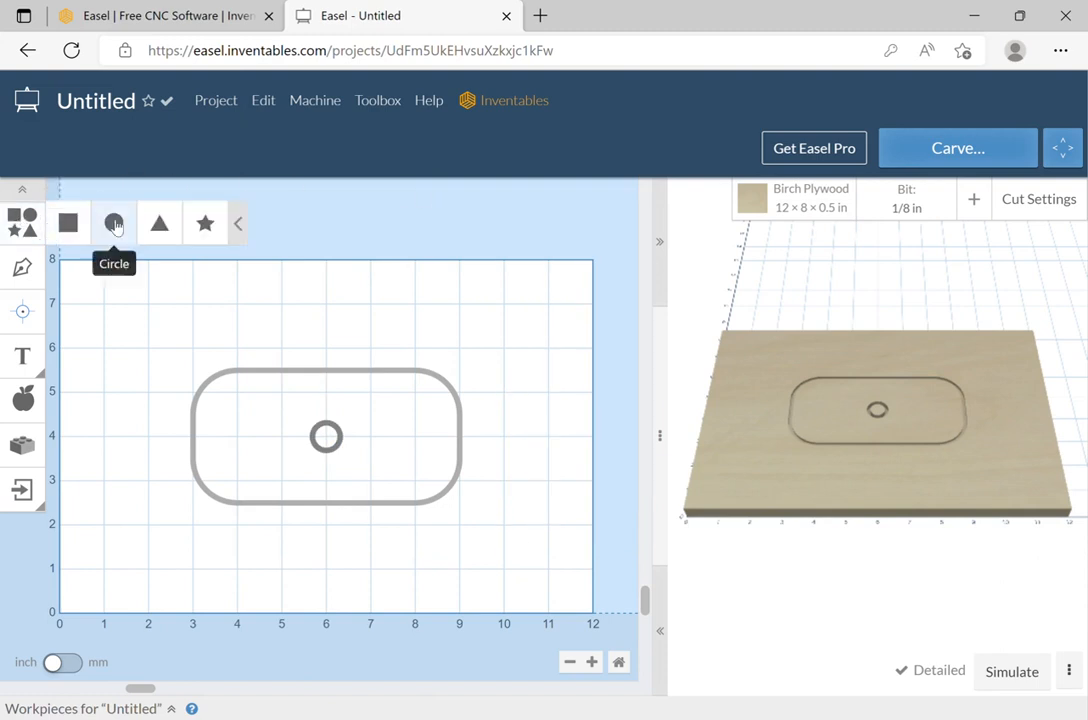
{"action": "left_click", "coordinate": [159, 223]}
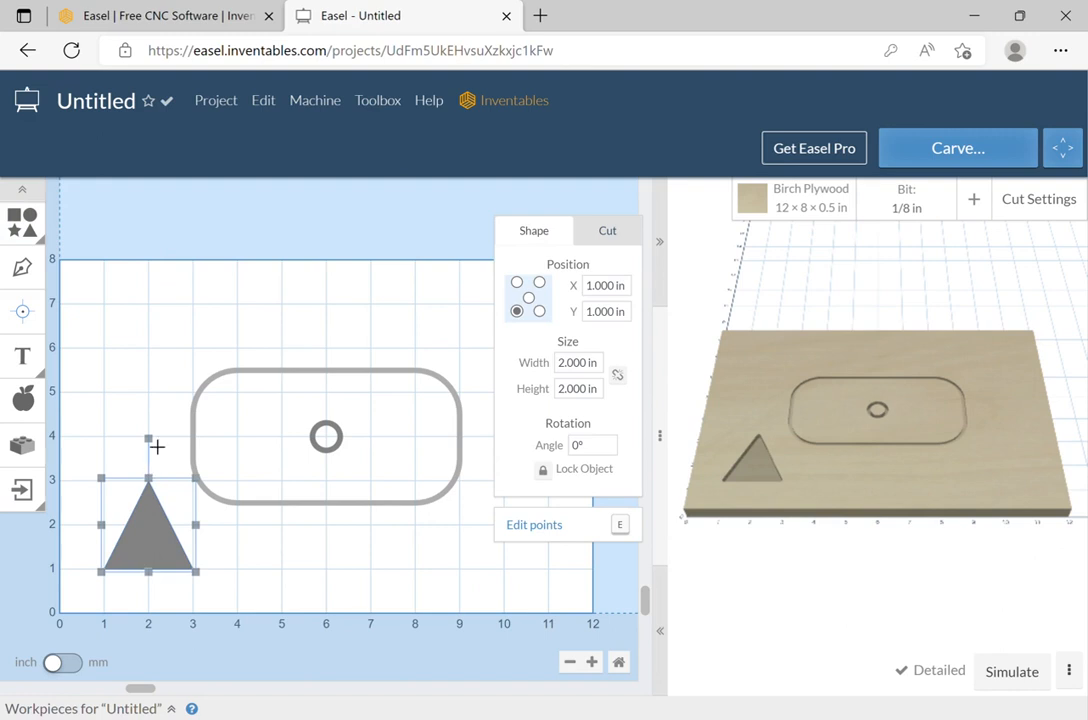
{"action": "left_click_drag", "start_coordinate": [148, 440], "coordinate": [262, 540]}
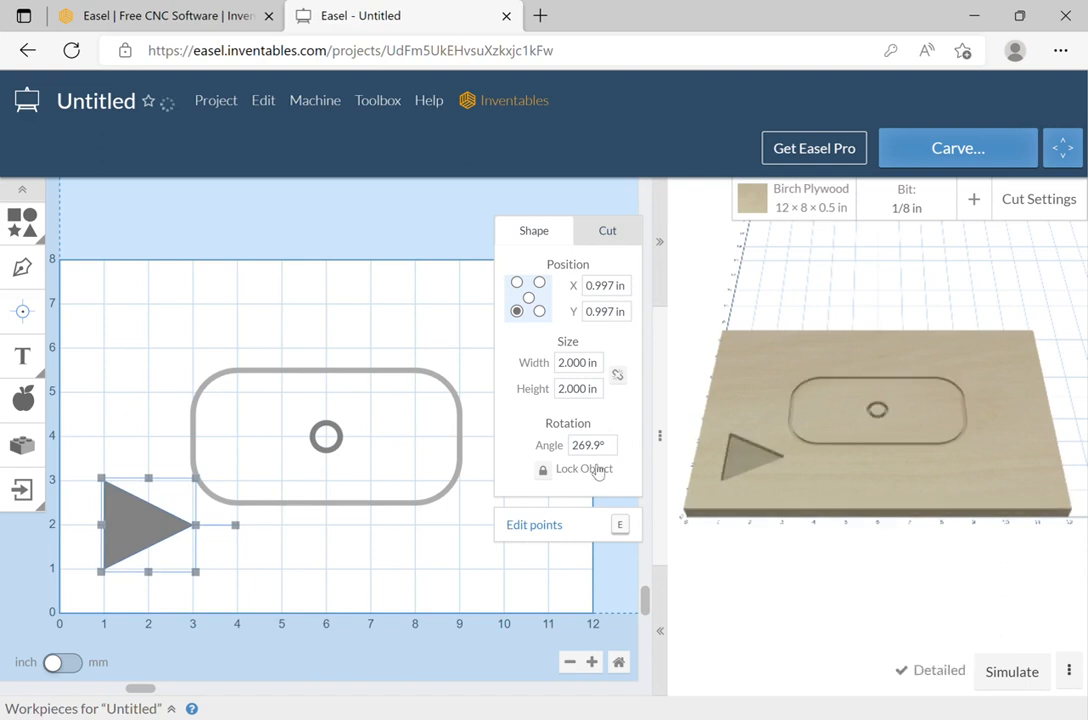
Set the triangle's rotation to 270° and shrink it to about 0.89 in, placing it just below the rounded rectangle
{"action": "left_click_drag", "start_coordinate": [618, 451], "coordinate": [559, 459]}
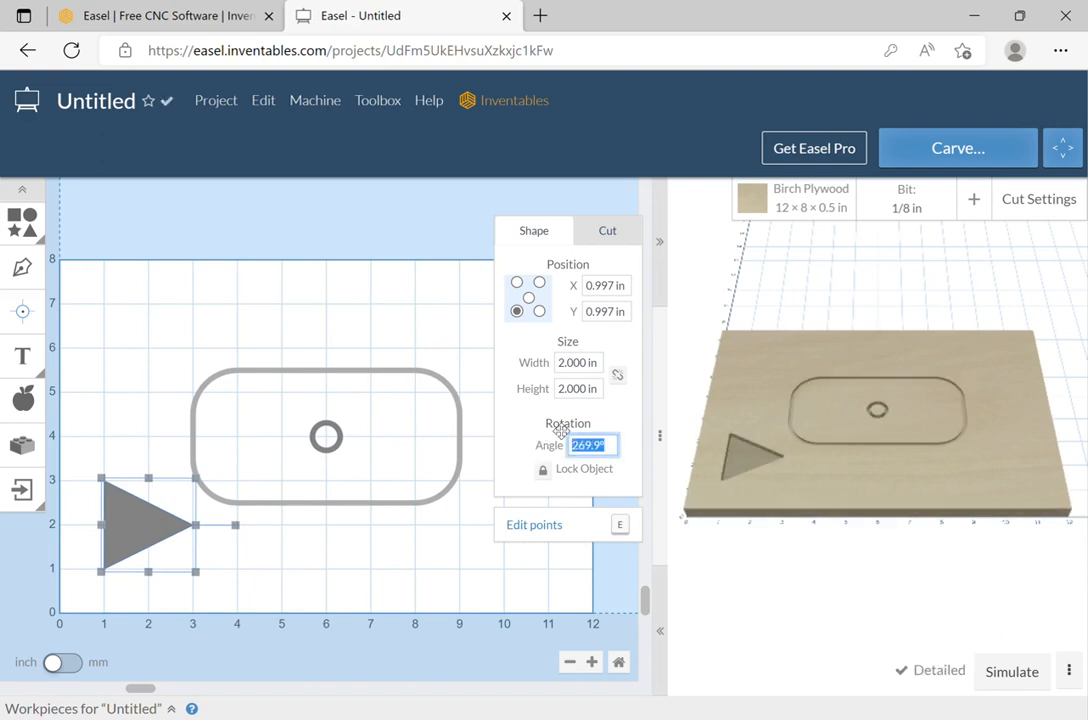
{"action": "type", "text": "270"}
{"action": "key", "text": "Return"}
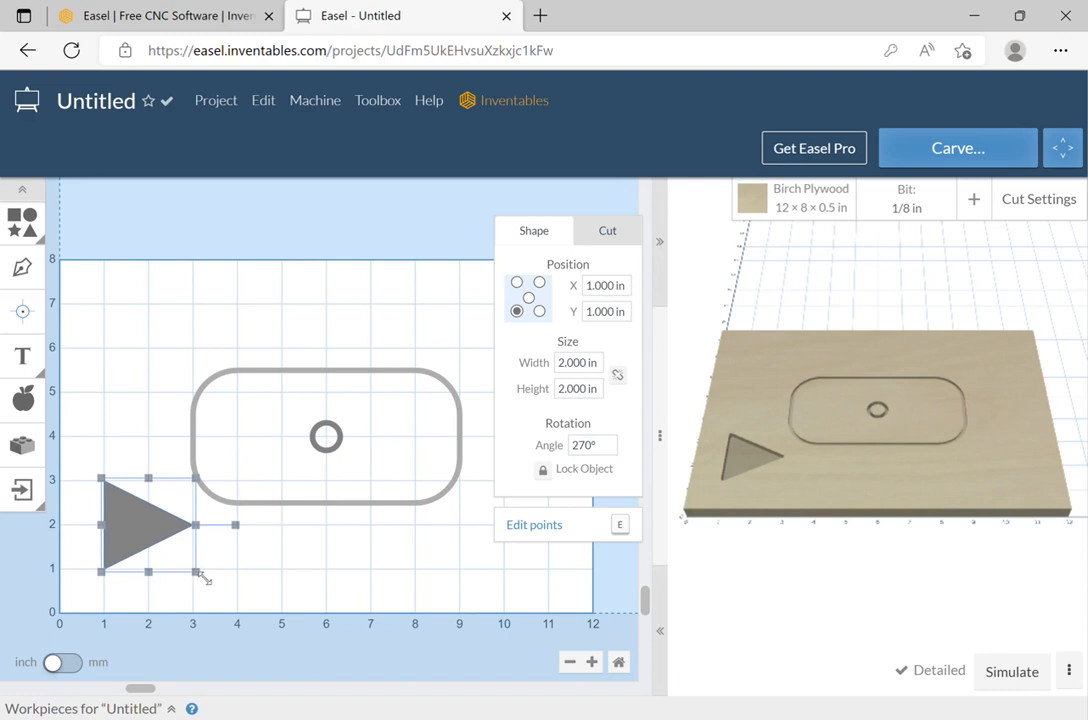
{"action": "left_click_drag", "start_coordinate": [200, 577], "coordinate": [416, 526]}
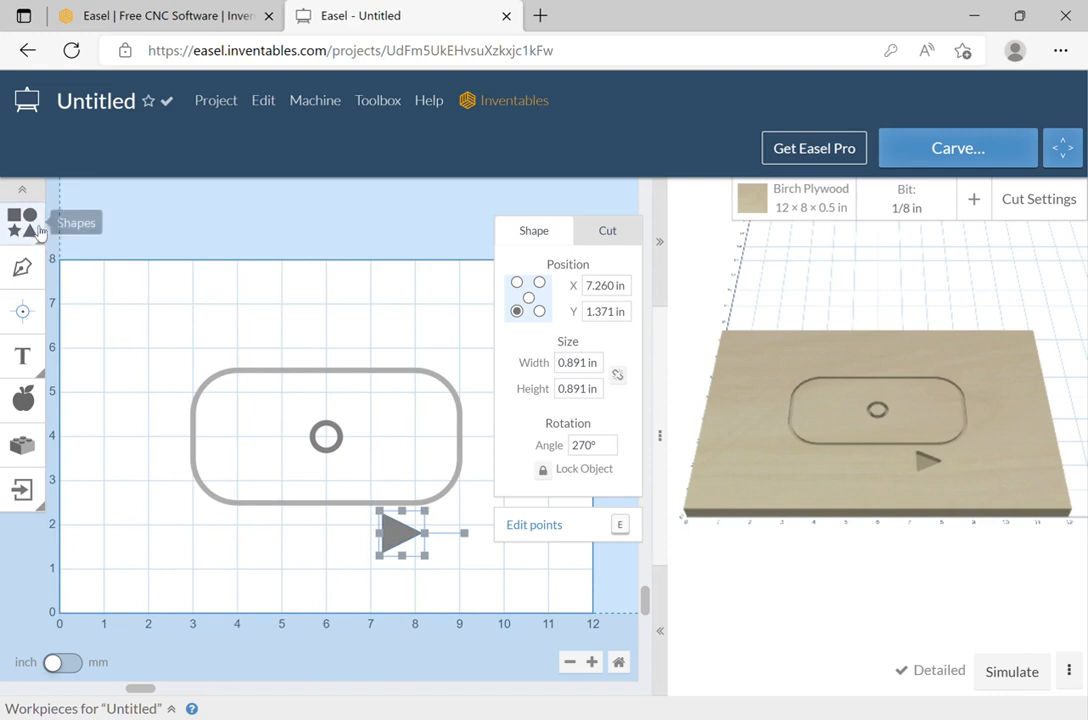
{"action": "left_click", "coordinate": [27, 262]}
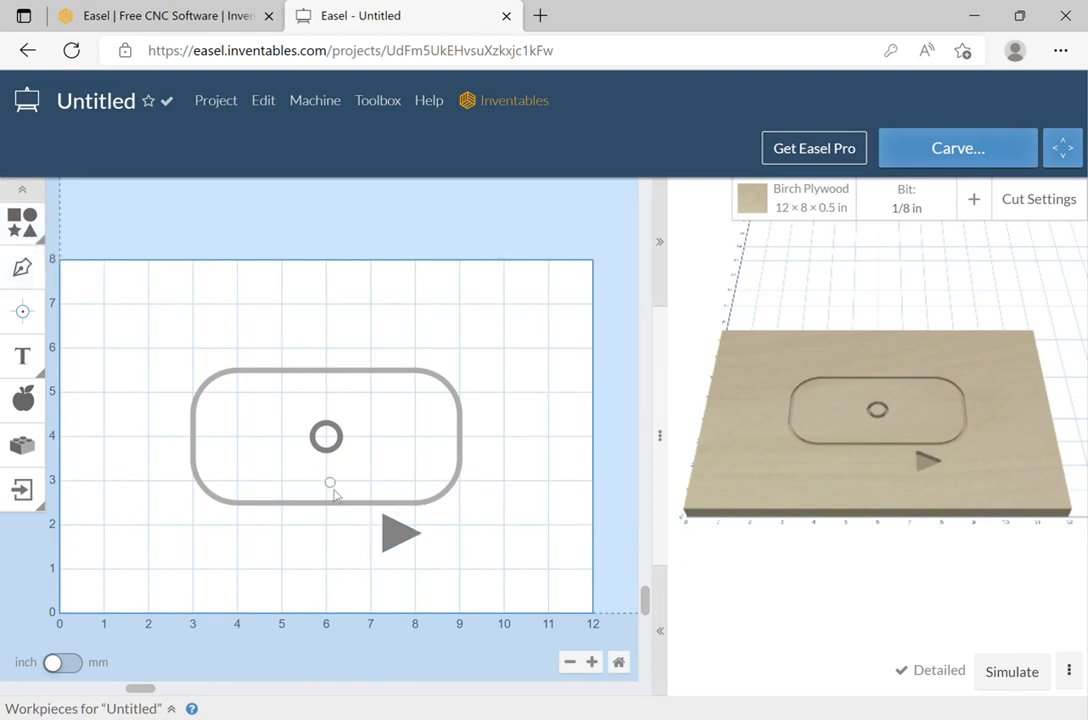
{"action": "left_click", "coordinate": [380, 536]}
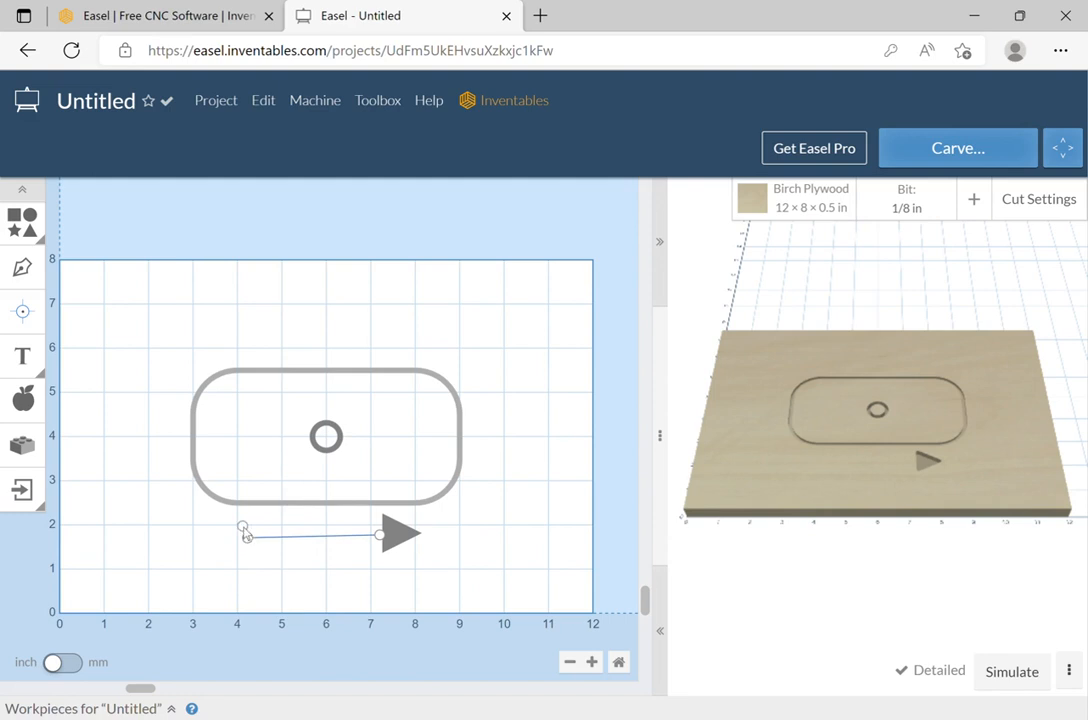
{"action": "left_click", "coordinate": [245, 535]}
{"action": "key", "text": "Escape"}
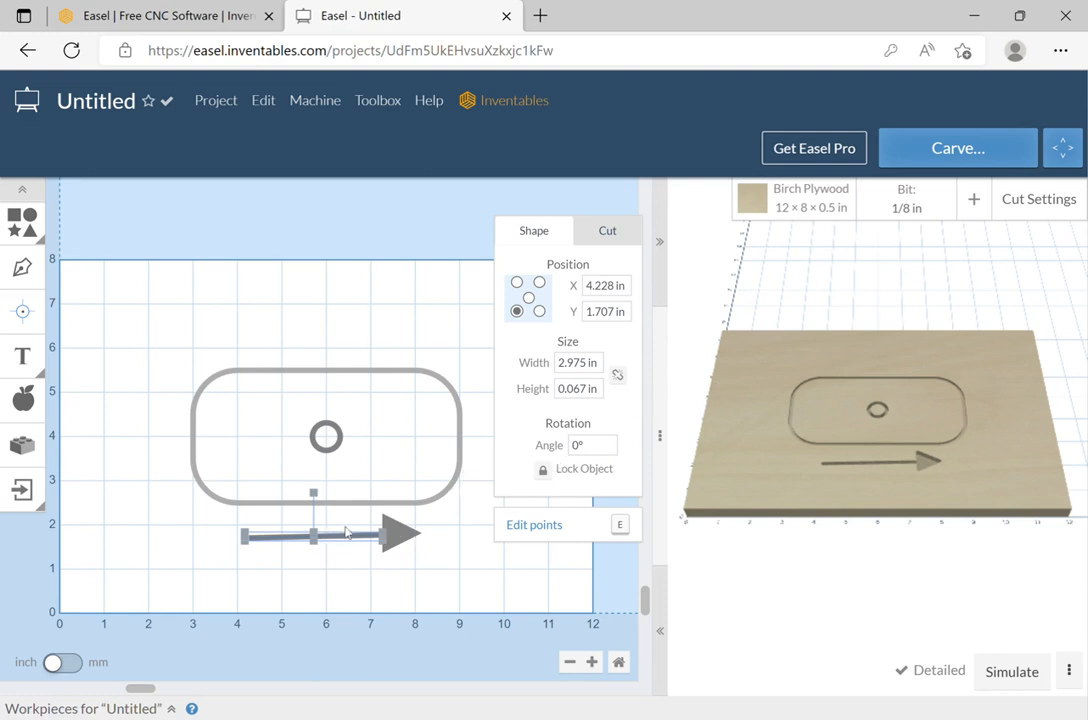
{"action": "key", "text": "Delete"}
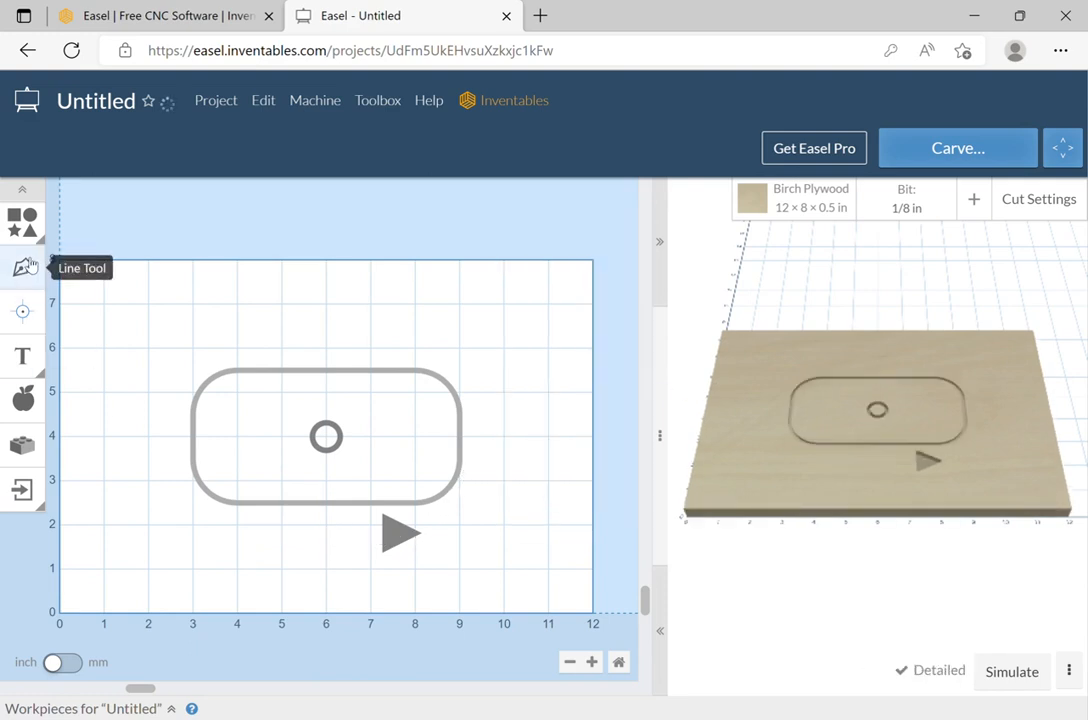
Draw a horizontal line about 3.18 in long from the middle of the triangle's base to form an arrow
{"action": "left_click", "coordinate": [384, 533]}
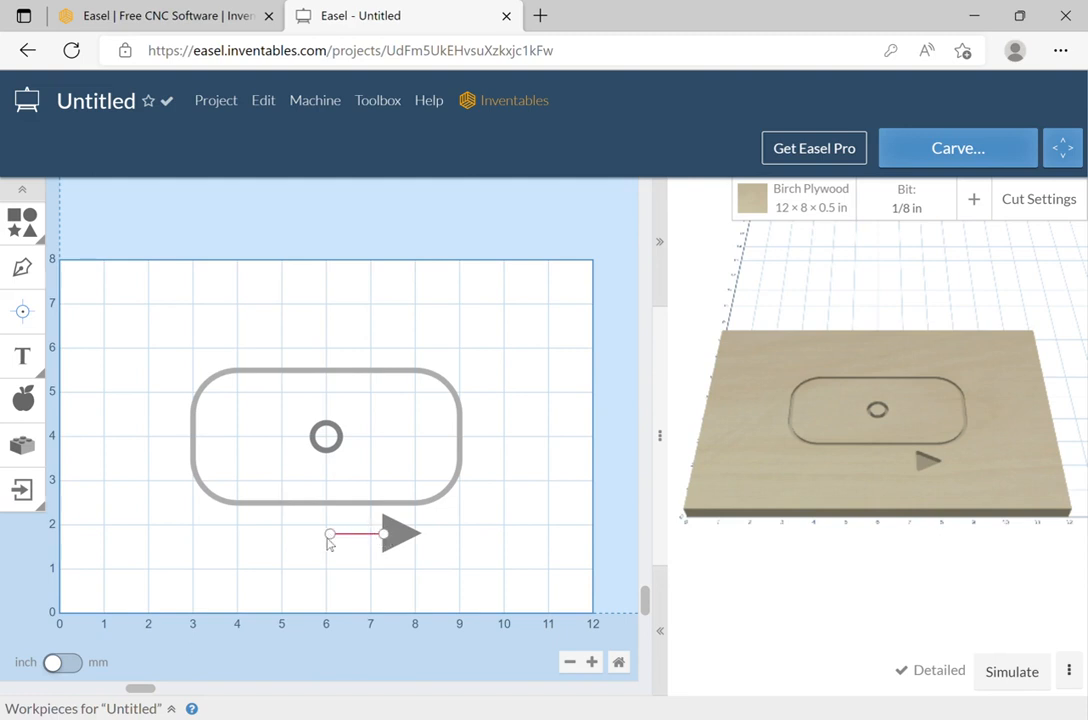
{"action": "left_click", "coordinate": [242, 534]}
{"action": "left_click", "coordinate": [243, 535]}
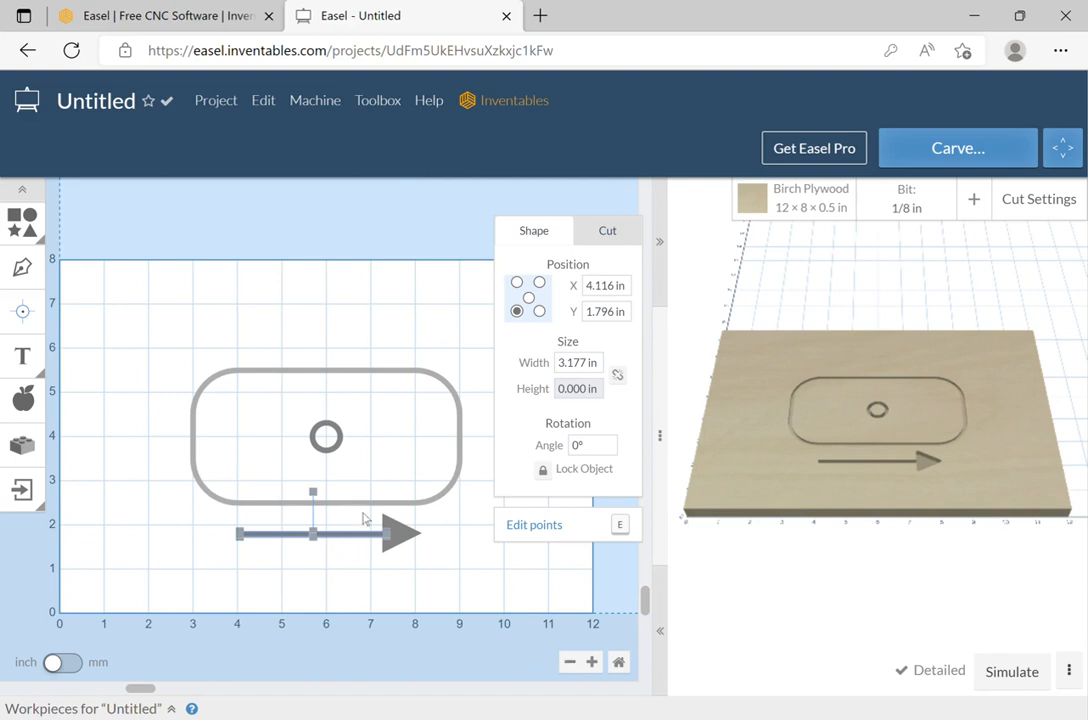
Move the line and triangle together up into the rounded rectangle beneath the circle, with the line at about Y 3.05 in
{"action": "left_click", "coordinate": [458, 575]}
{"action": "left_click_drag", "start_coordinate": [442, 576], "coordinate": [367, 481]}
{"action": "left_click", "coordinate": [404, 561]}
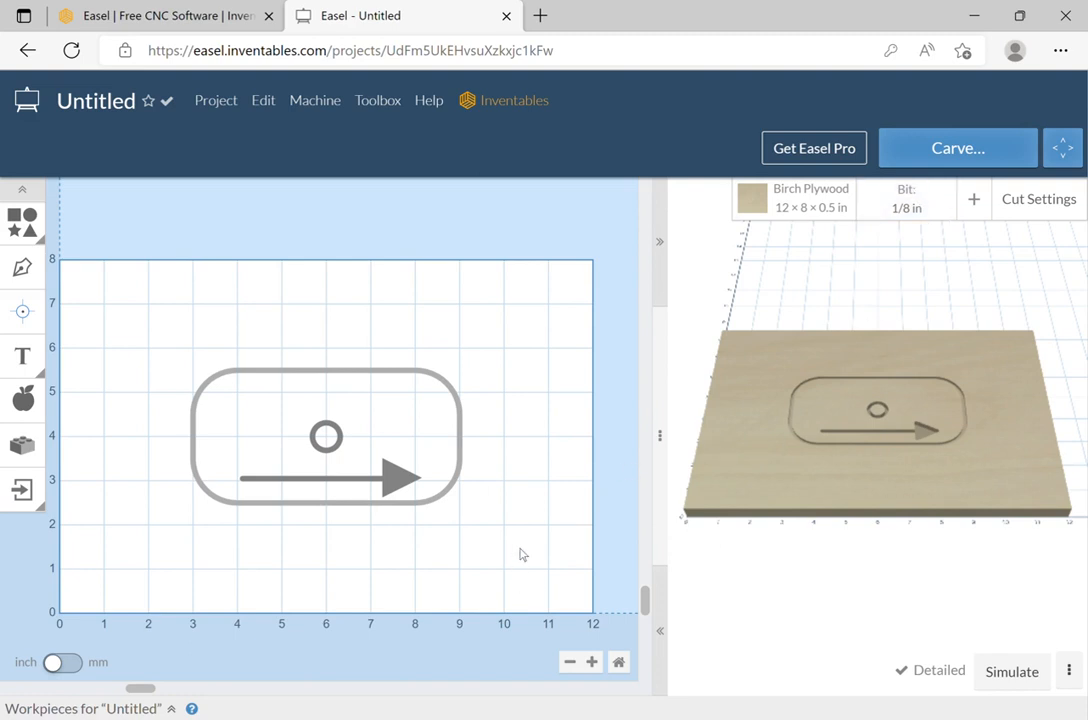
Select the arrow's line and change the bit to the 1/16 in Fishtail Spiral upcut end mill
{"action": "left_click", "coordinate": [356, 481]}
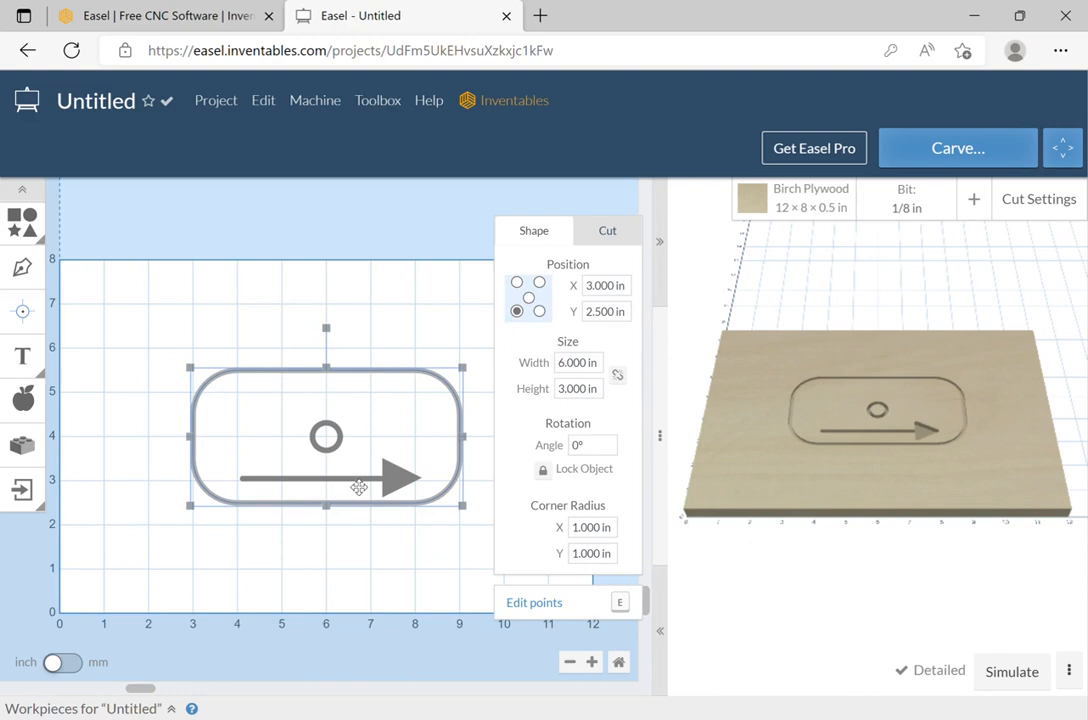
{"action": "left_click", "coordinate": [358, 484]}
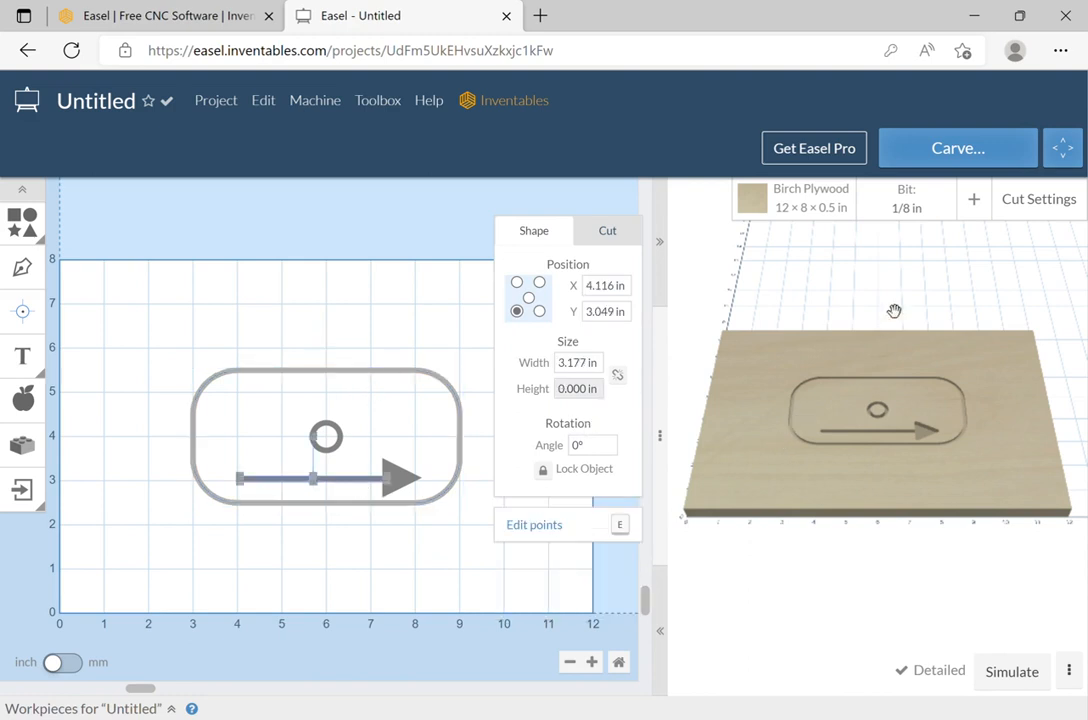
{"action": "left_click", "coordinate": [929, 202]}
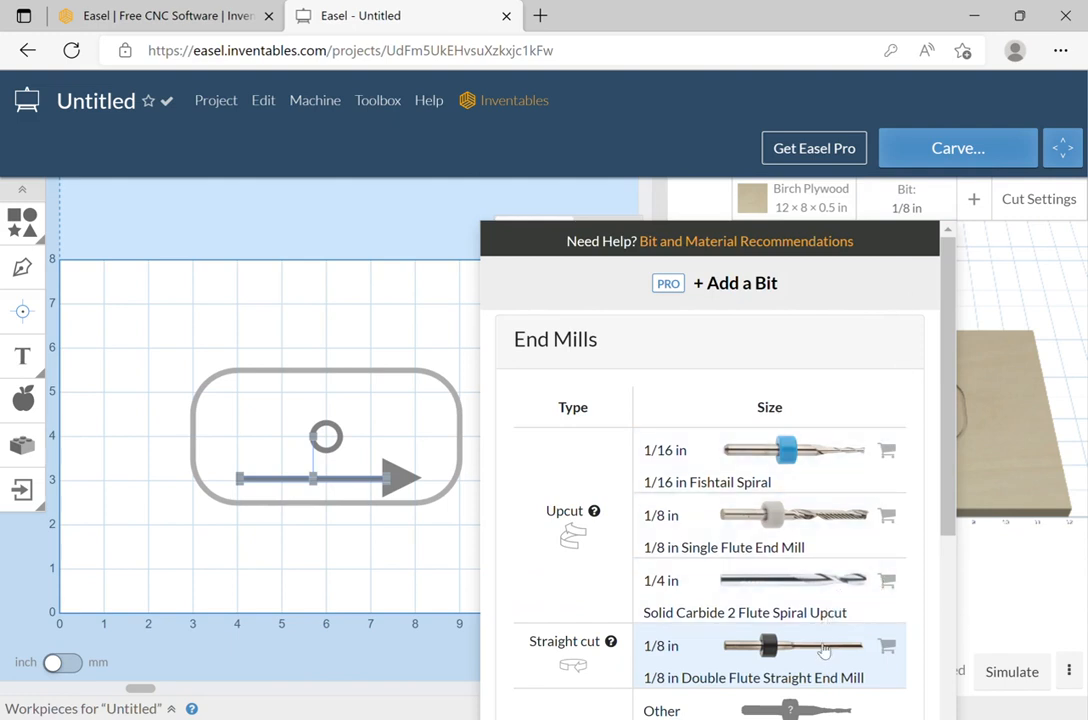
{"action": "left_click", "coordinate": [843, 458]}
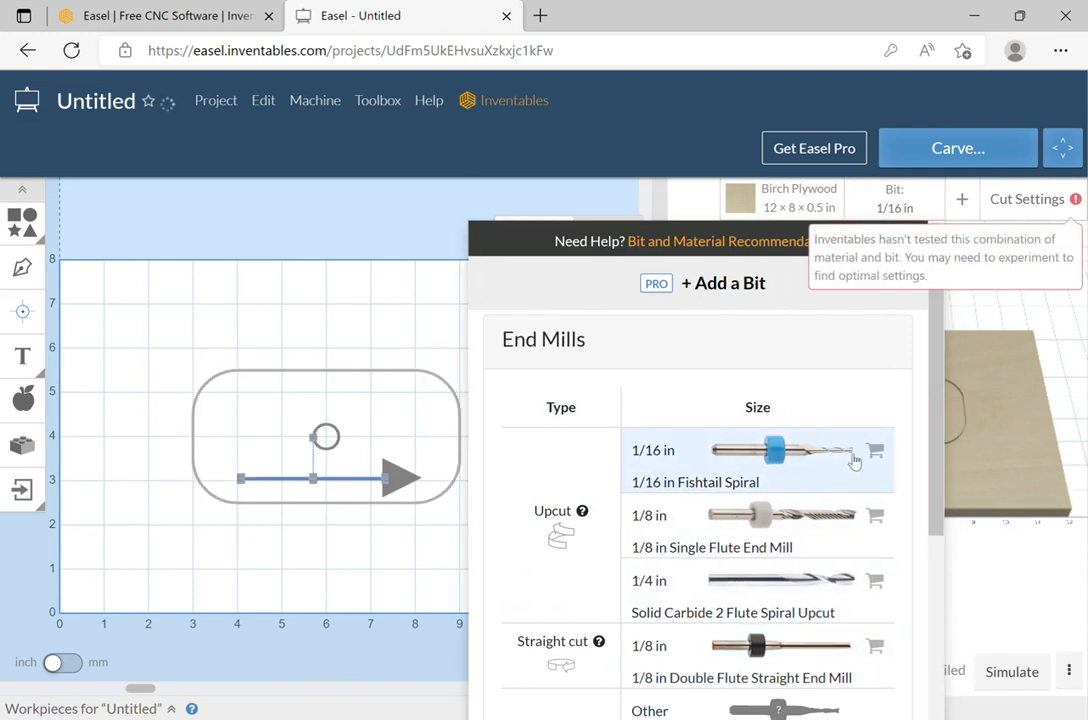
{"action": "left_click", "coordinate": [1020, 331]}
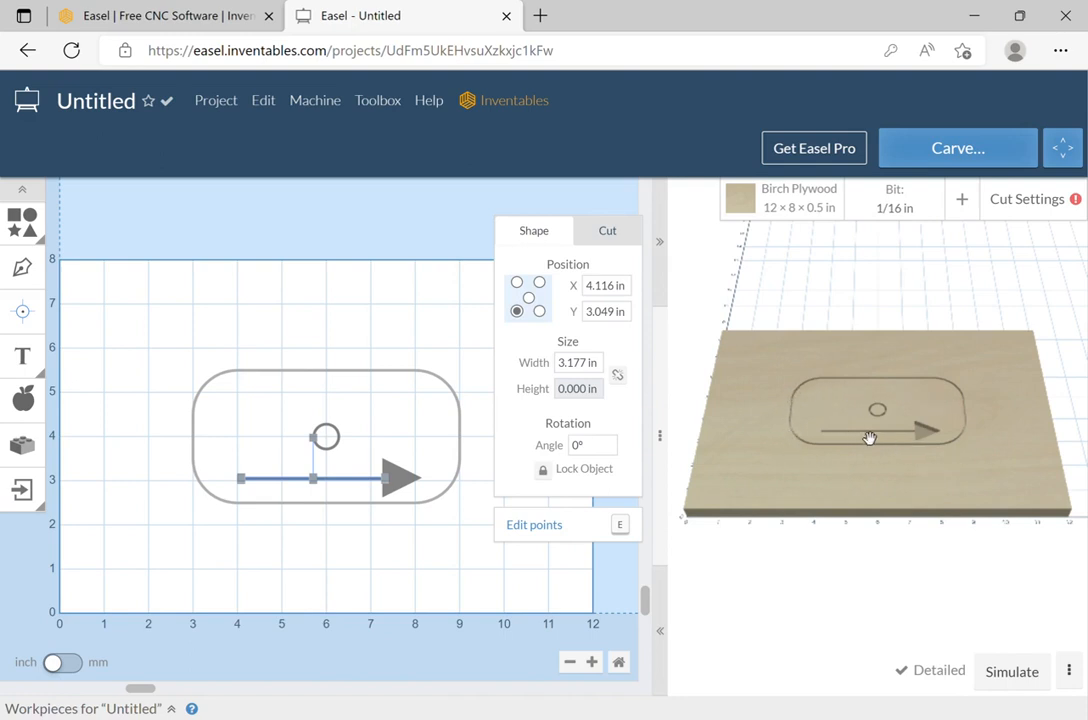
Change the bit to the upcut 1/8 in Single Flute End Mill
{"action": "left_click", "coordinate": [890, 207]}
{"action": "left_click", "coordinate": [802, 512]}
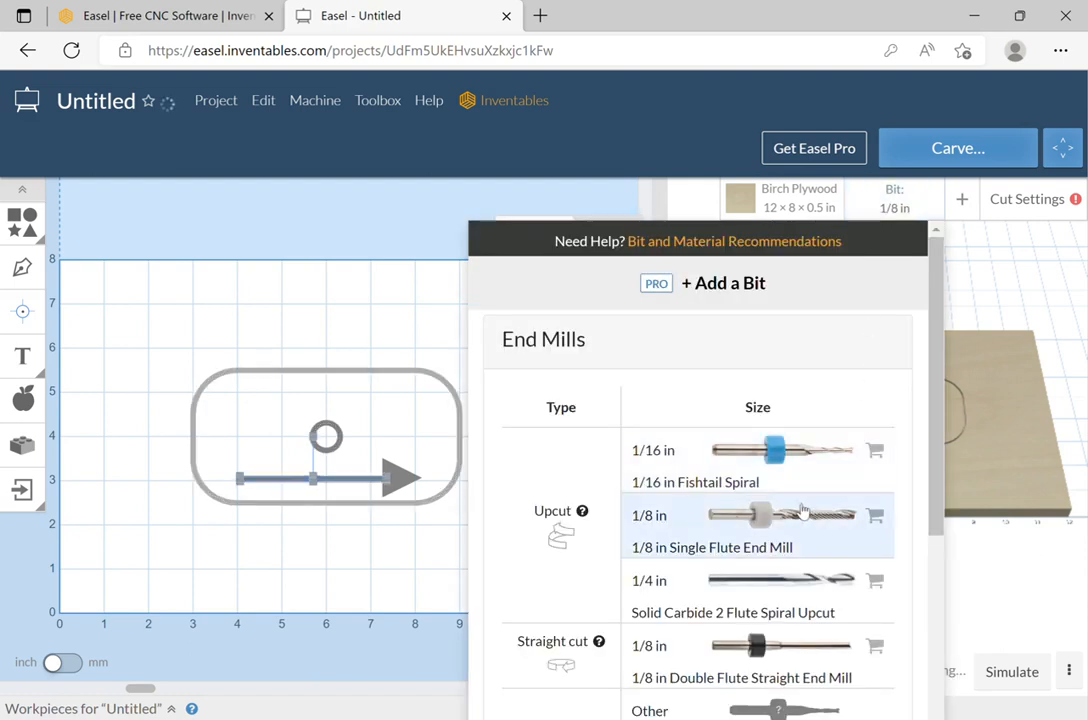
{"action": "left_click", "coordinate": [968, 295]}
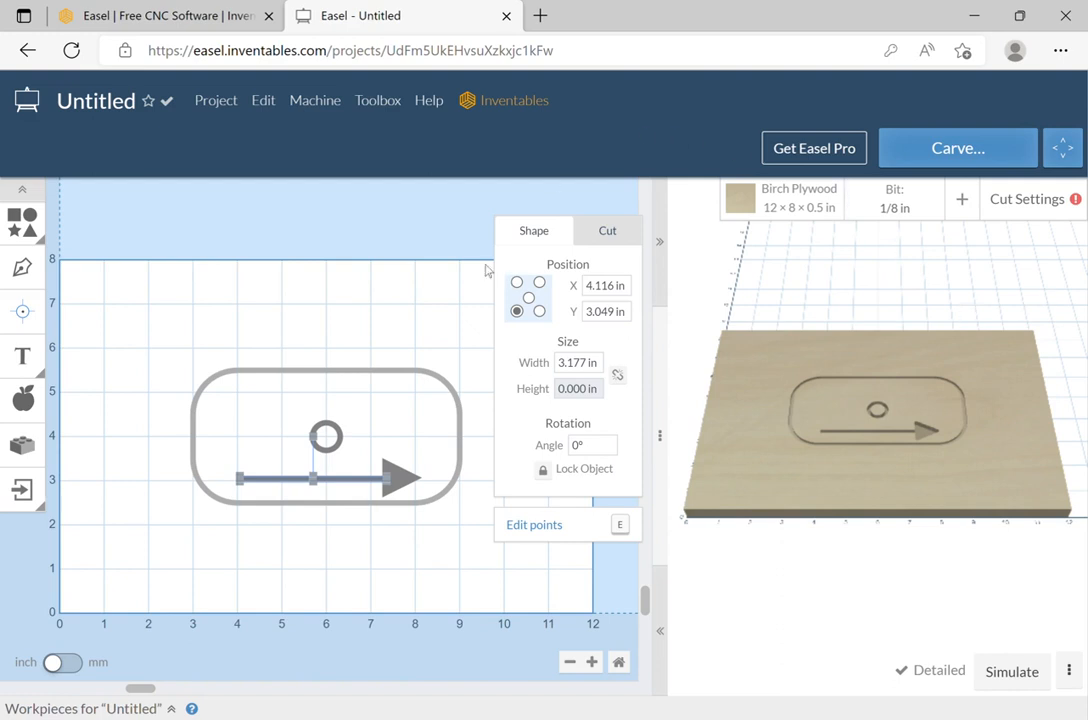
Add a star, place it inside the rounded rectangle beside the circle, and shrink it to about 1.15 in
{"action": "left_click", "coordinate": [21, 219]}
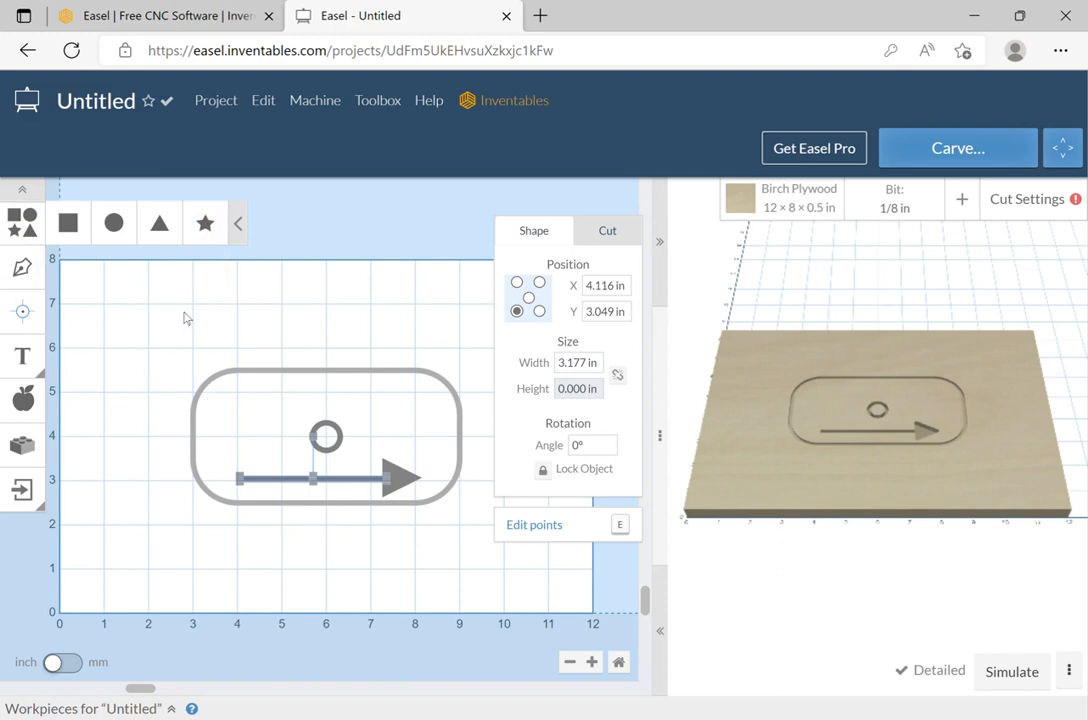
{"action": "left_click", "coordinate": [207, 224]}
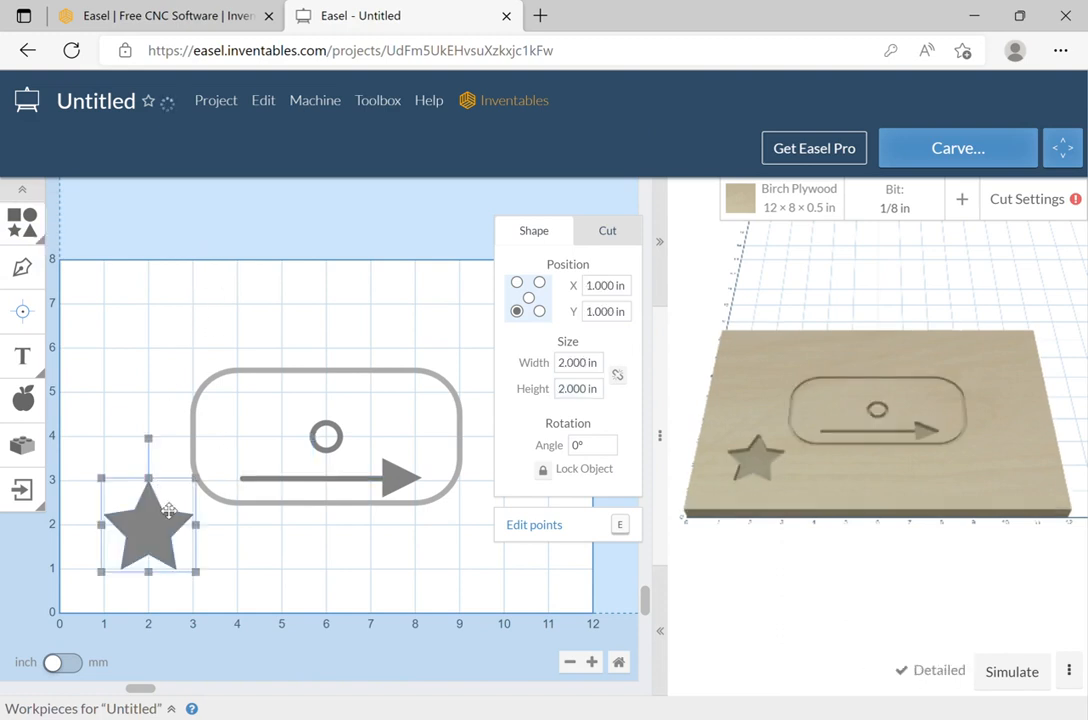
{"action": "left_click_drag", "start_coordinate": [165, 514], "coordinate": [279, 425]}
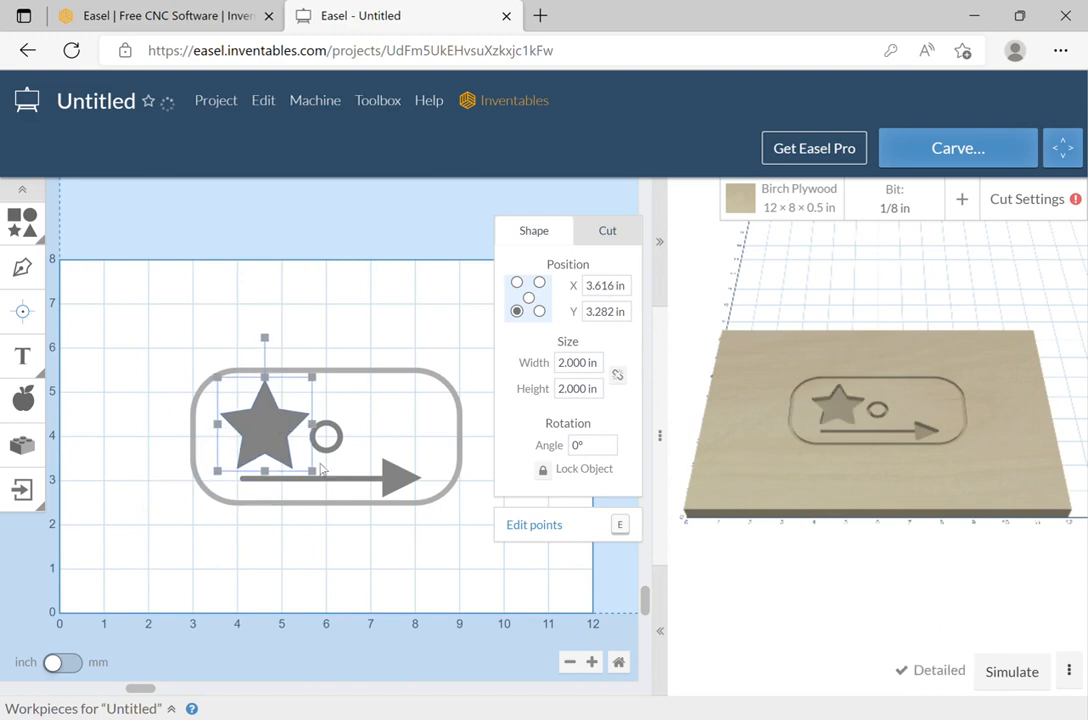
{"action": "left_click_drag", "start_coordinate": [302, 459], "coordinate": [274, 434]}
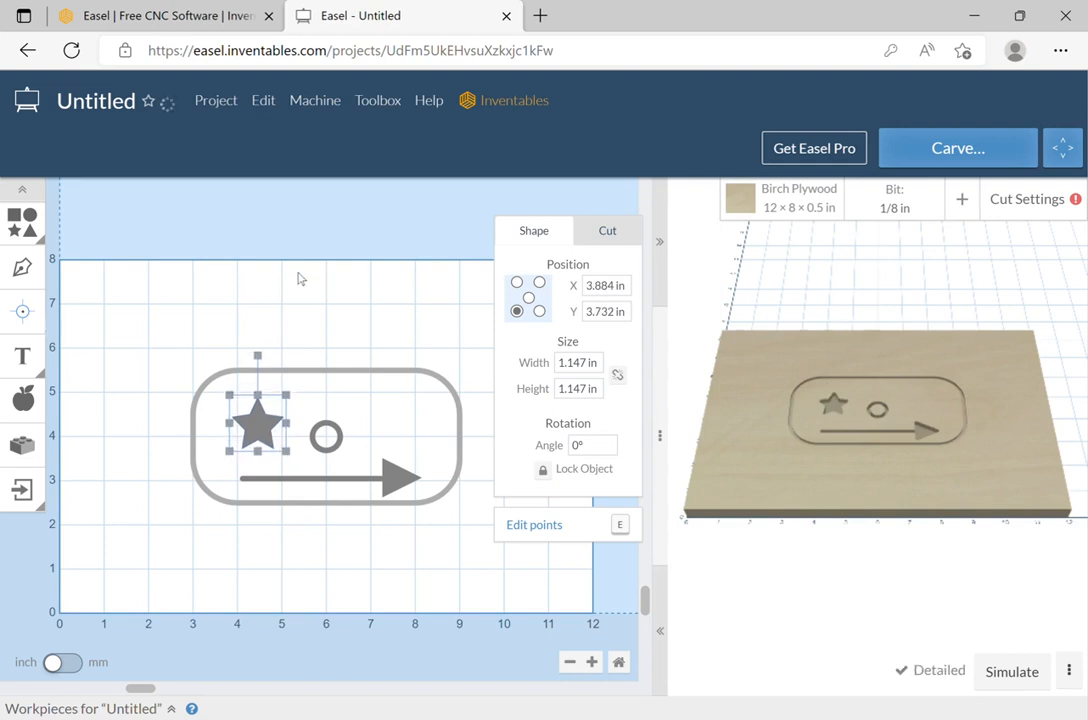
{"action": "left_click", "coordinate": [318, 200]}
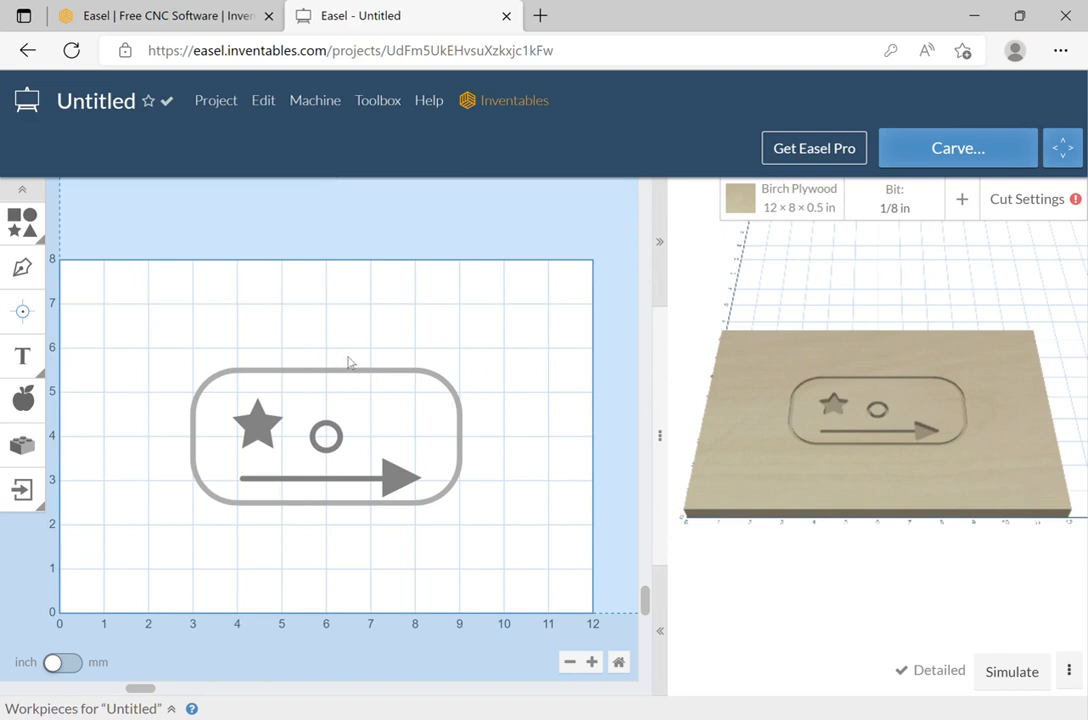
Review the star's cut depth and cut path settings
{"action": "left_click", "coordinate": [263, 440]}
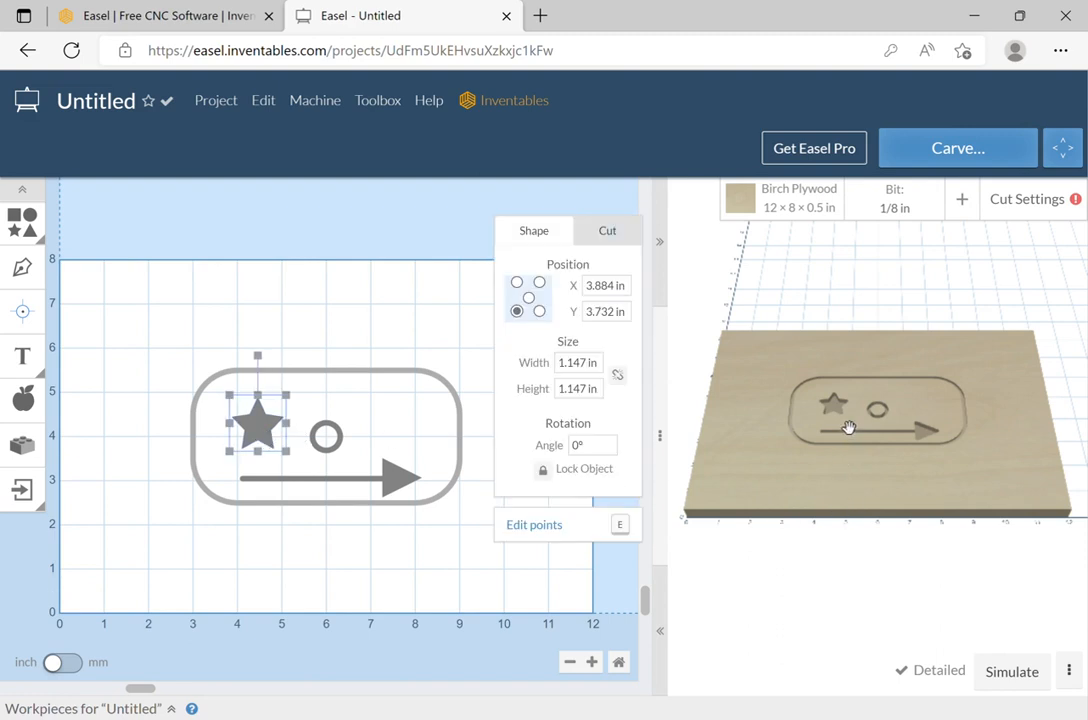
{"action": "left_click", "coordinate": [627, 240]}
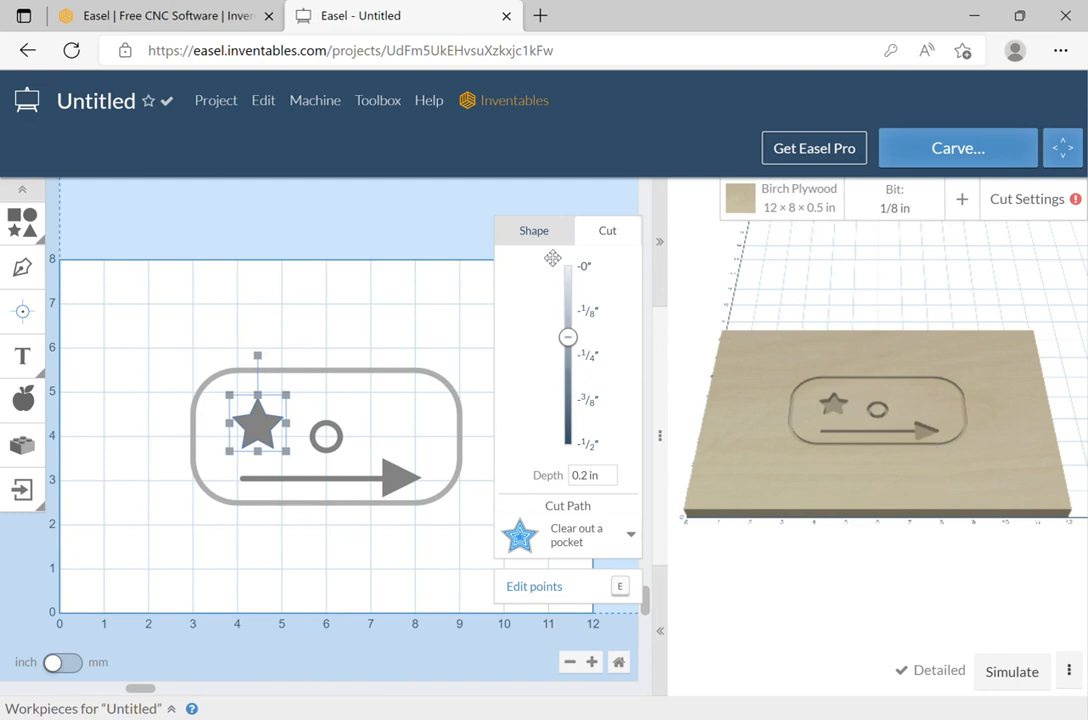
{"action": "left_click", "coordinate": [534, 232]}
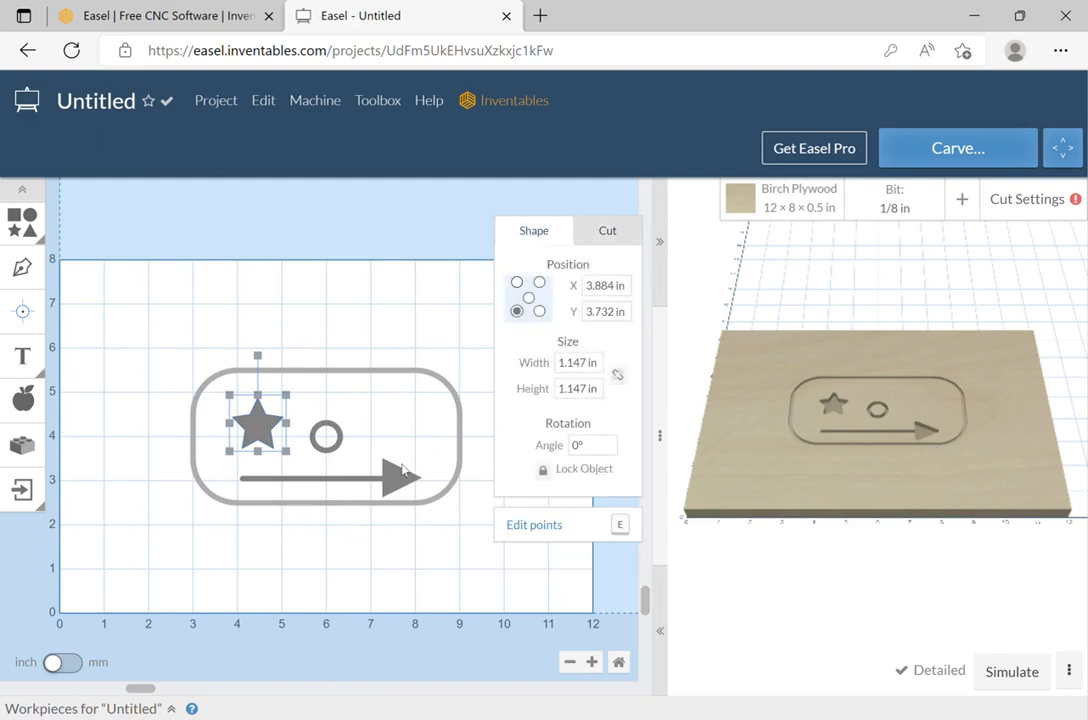
Select the rounded rectangle together with the triangle and nudge both to about X 2.91 in, Y 2.55 in
{"action": "left_click_drag", "start_coordinate": [419, 463], "coordinate": [363, 481]}
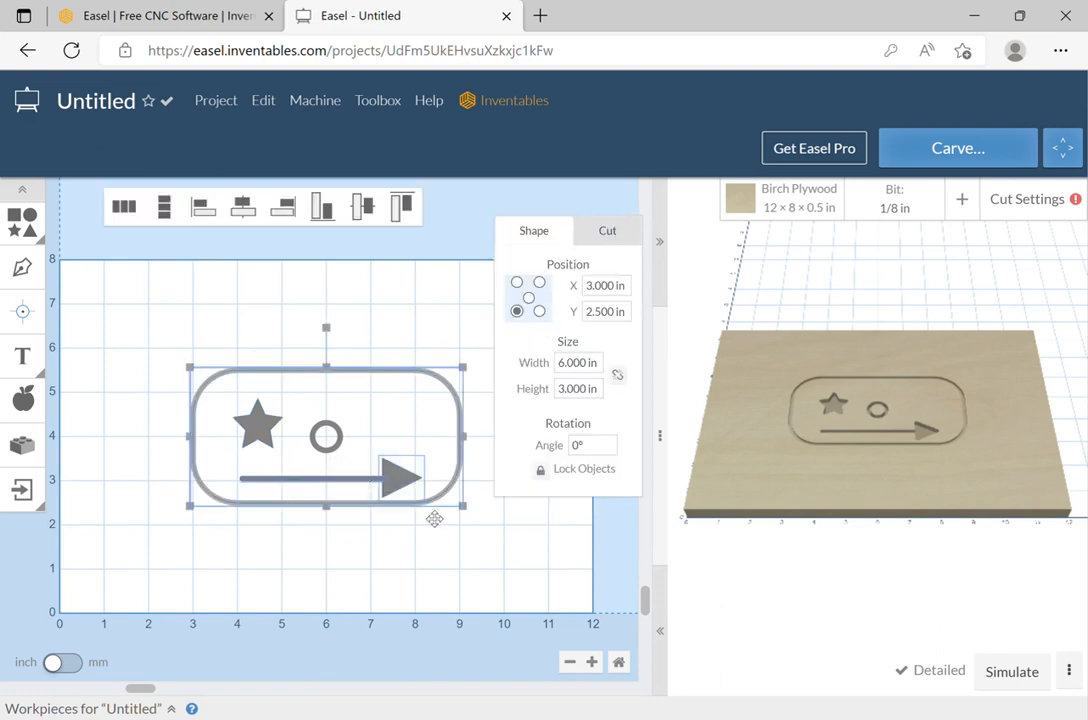
{"action": "left_click", "coordinate": [362, 520]}
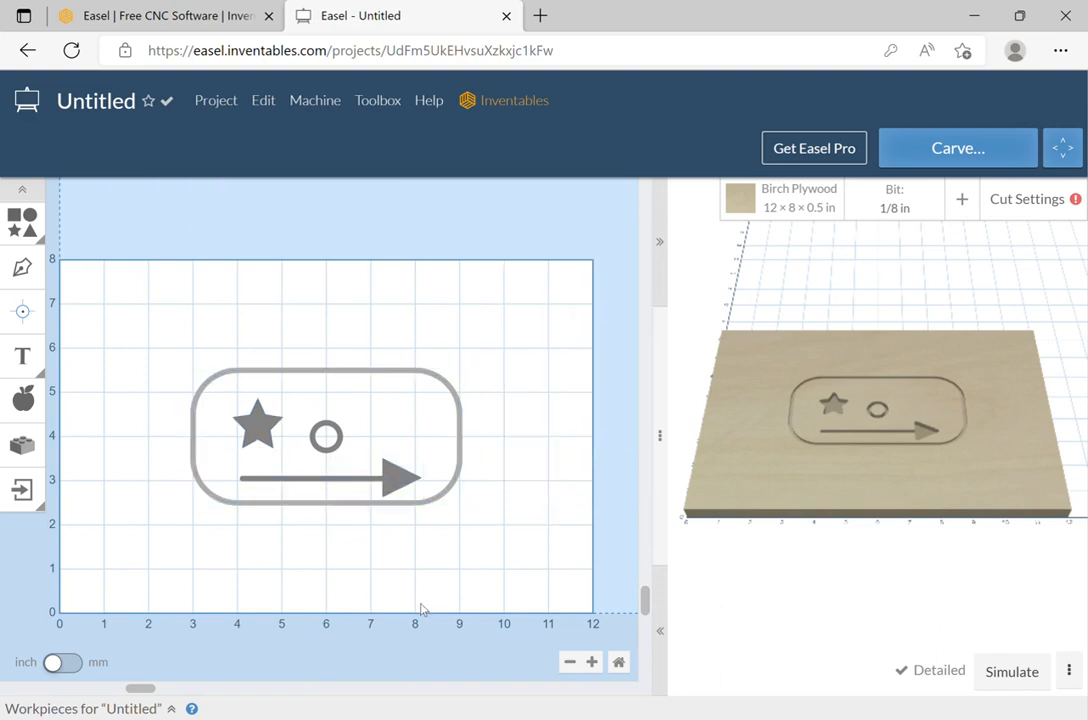
{"action": "left_click", "coordinate": [386, 478]}
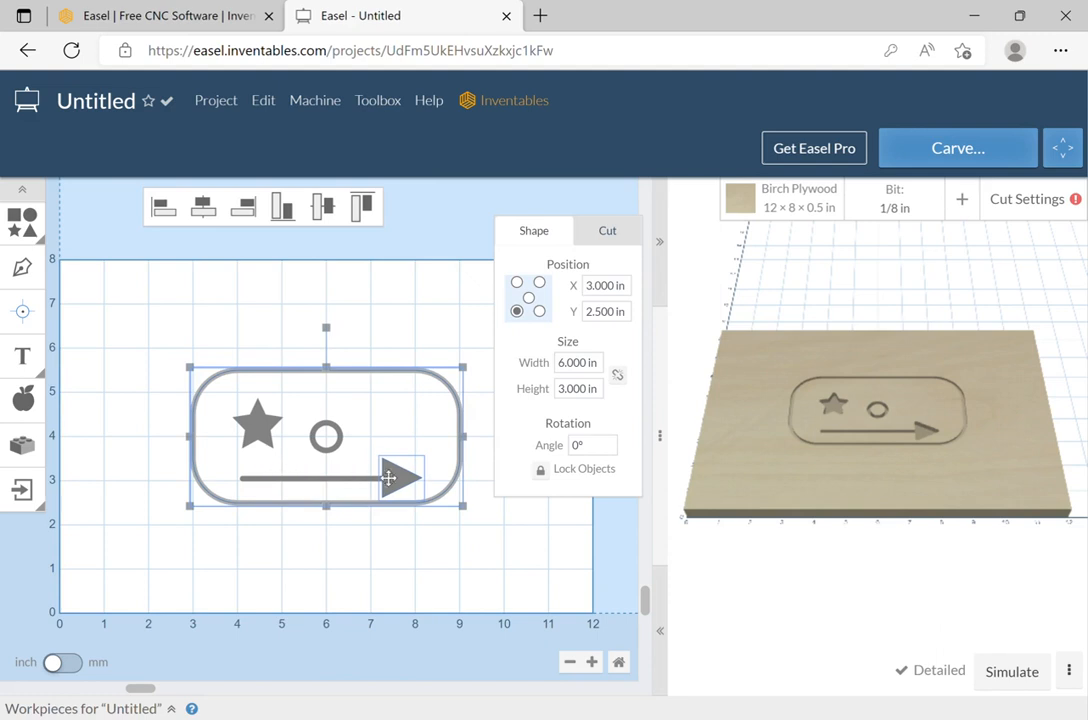
{"action": "mouse_move", "coordinate": [414, 492]}
{"action": "left_mouse_down"}
{"action": "mouse_move", "coordinate": [420, 545]}
{"action": "mouse_move", "coordinate": [410, 482]}
{"action": "left_mouse_up"}
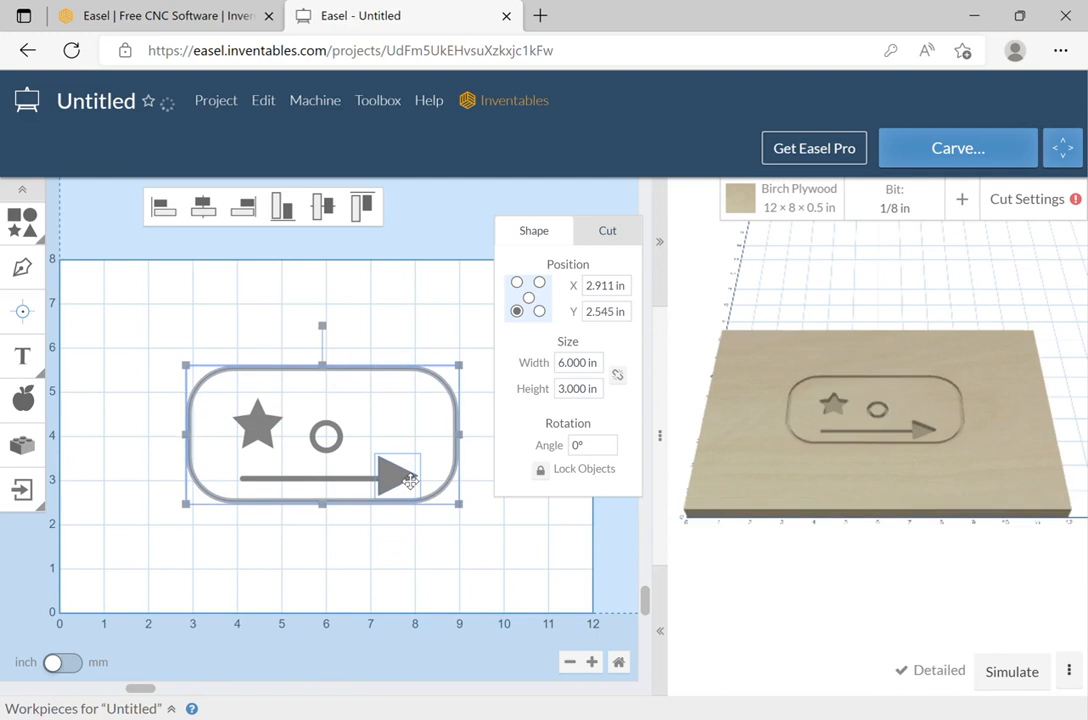
{"action": "left_click", "coordinate": [401, 296]}
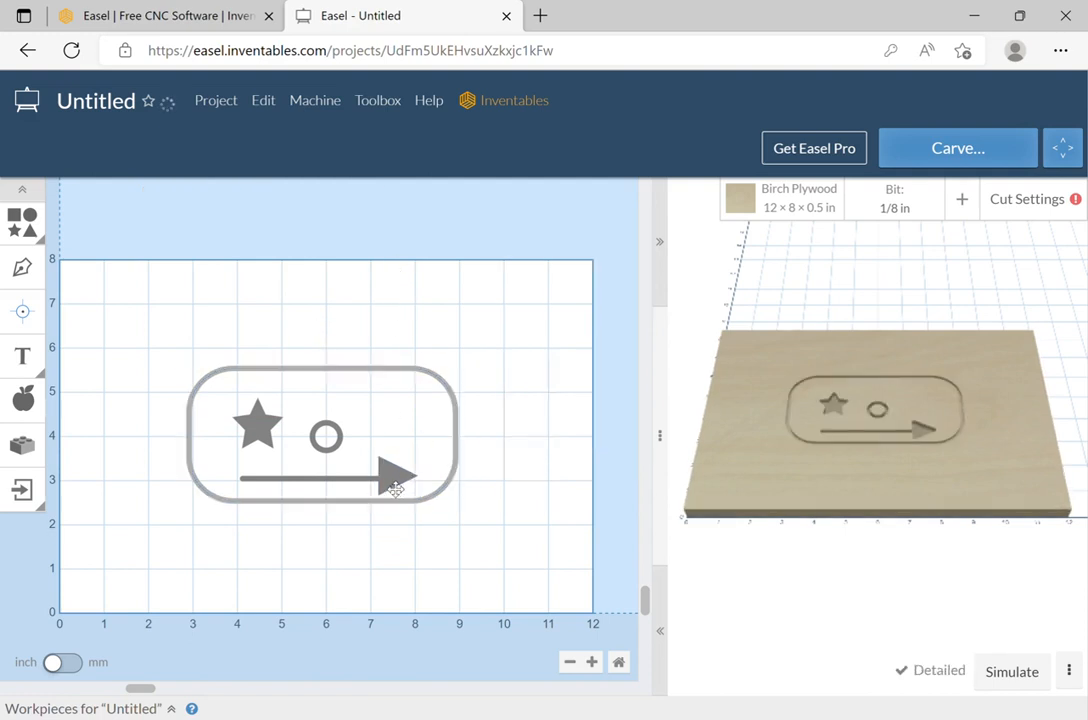
Move the triangle and the line separately out below the rounded rectangle, realigning them as an arrow
{"action": "left_click_drag", "start_coordinate": [396, 487], "coordinate": [404, 541]}
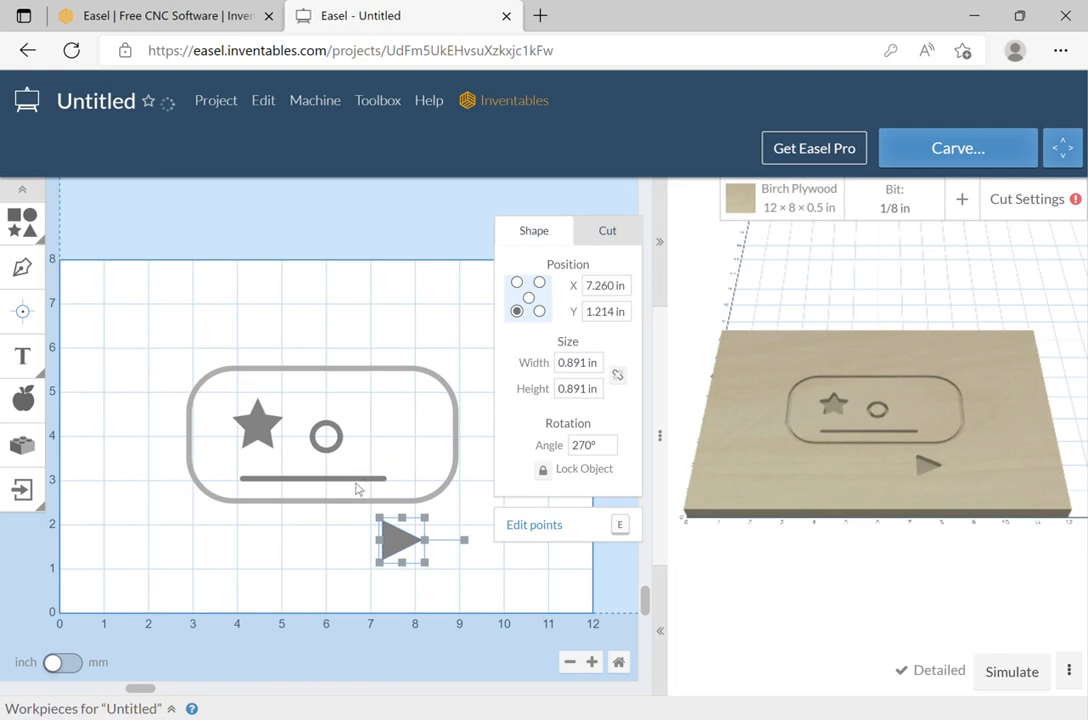
{"action": "left_click", "coordinate": [356, 480]}
{"action": "left_click", "coordinate": [356, 481]}
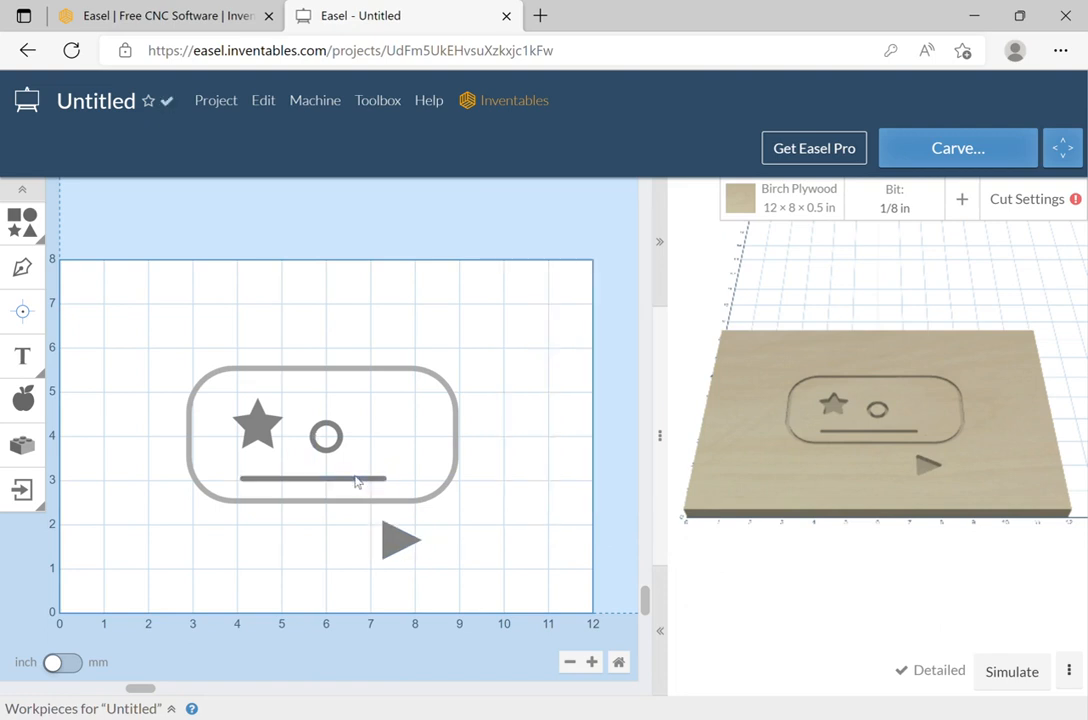
{"action": "left_click_drag", "start_coordinate": [357, 478], "coordinate": [365, 549]}
{"action": "left_click", "coordinate": [463, 558]}
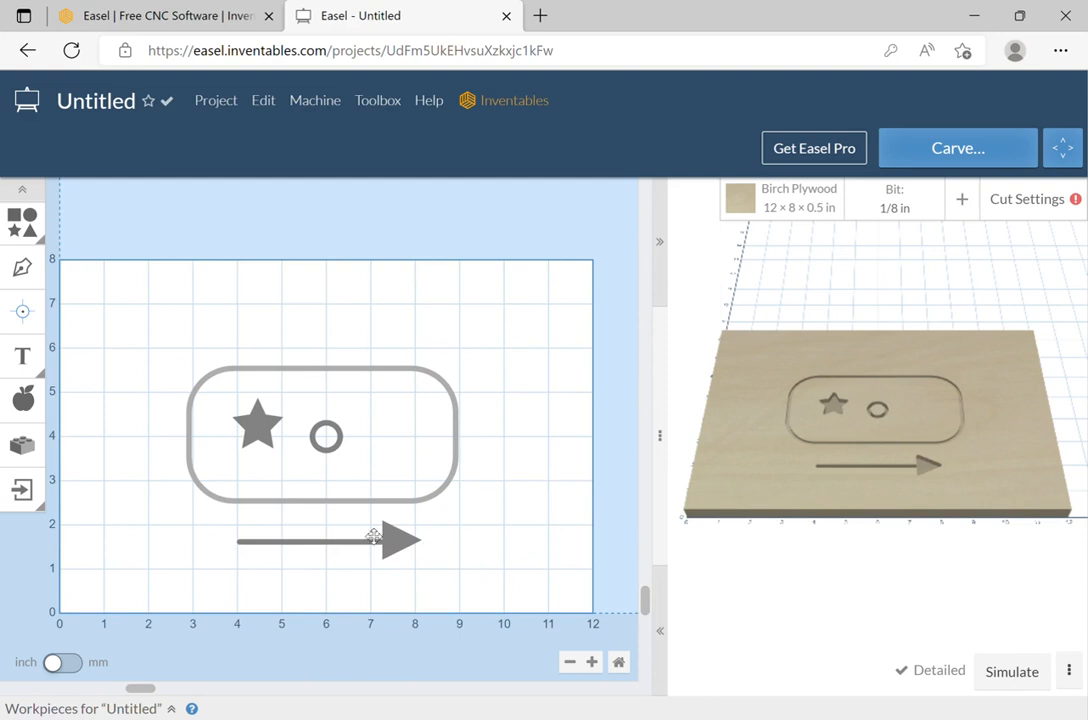
Set the triangle's cut path to cut outside the shape path
{"action": "left_click", "coordinate": [406, 547]}
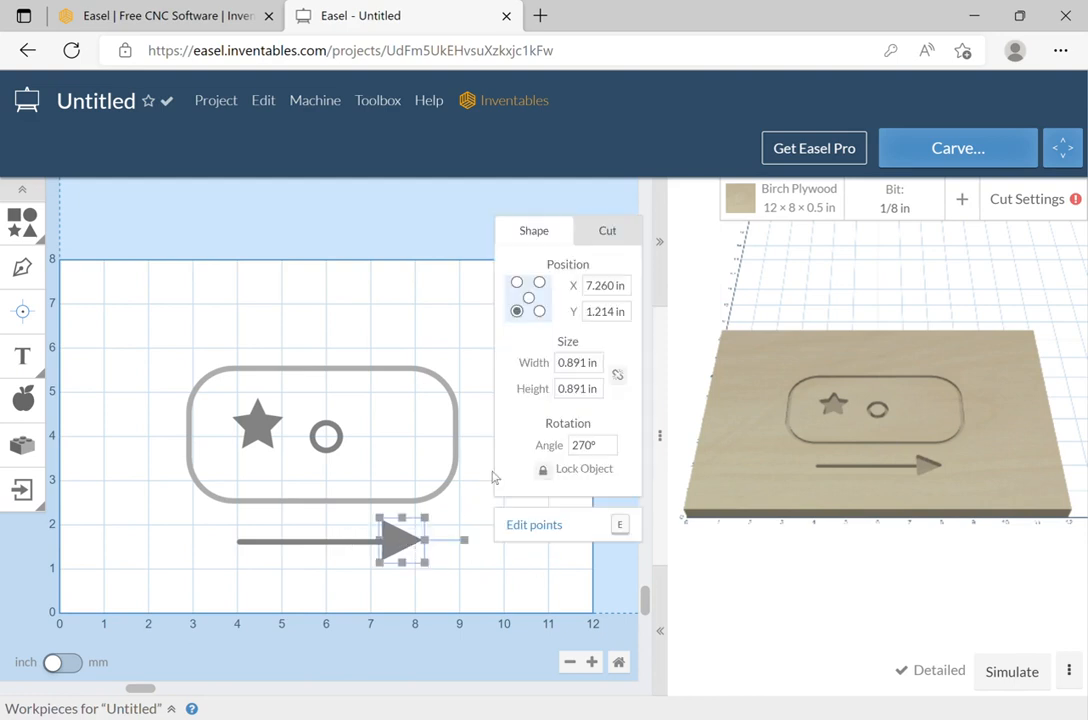
{"action": "left_click", "coordinate": [612, 240]}
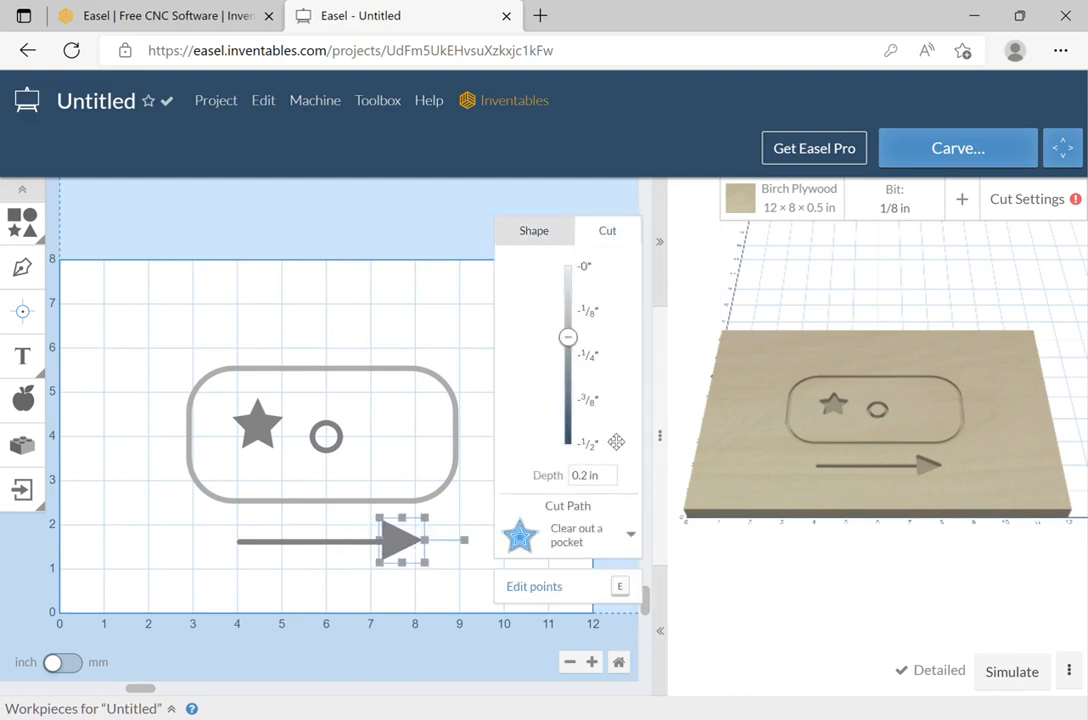
{"action": "left_click", "coordinate": [621, 538]}
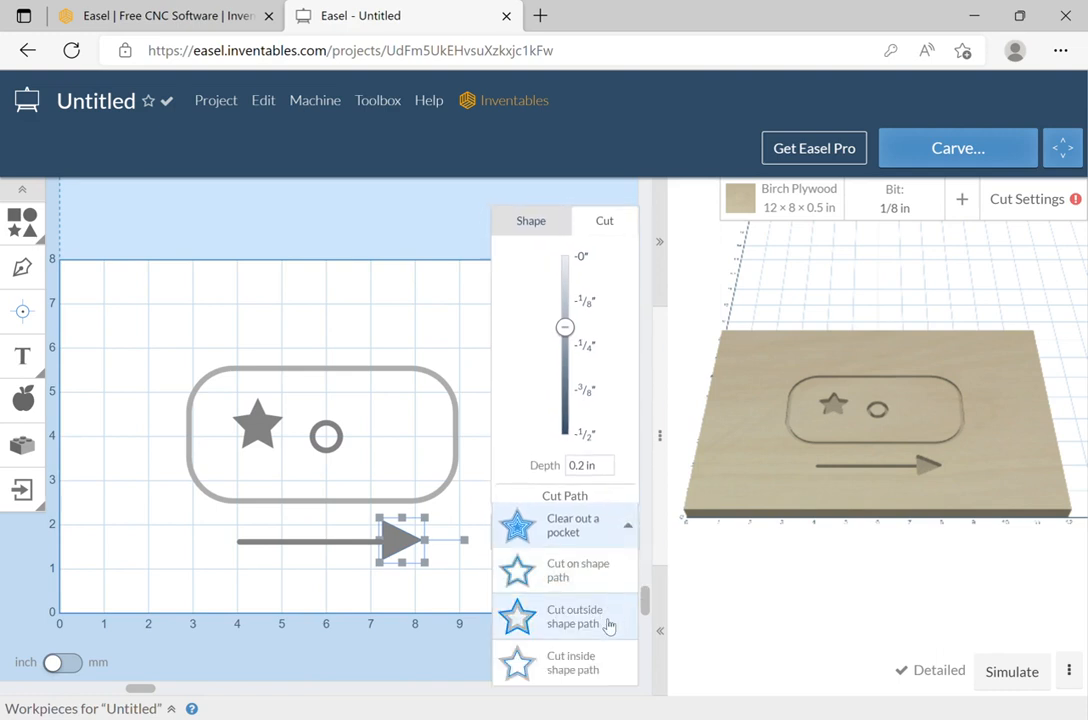
{"action": "left_click", "coordinate": [606, 622]}
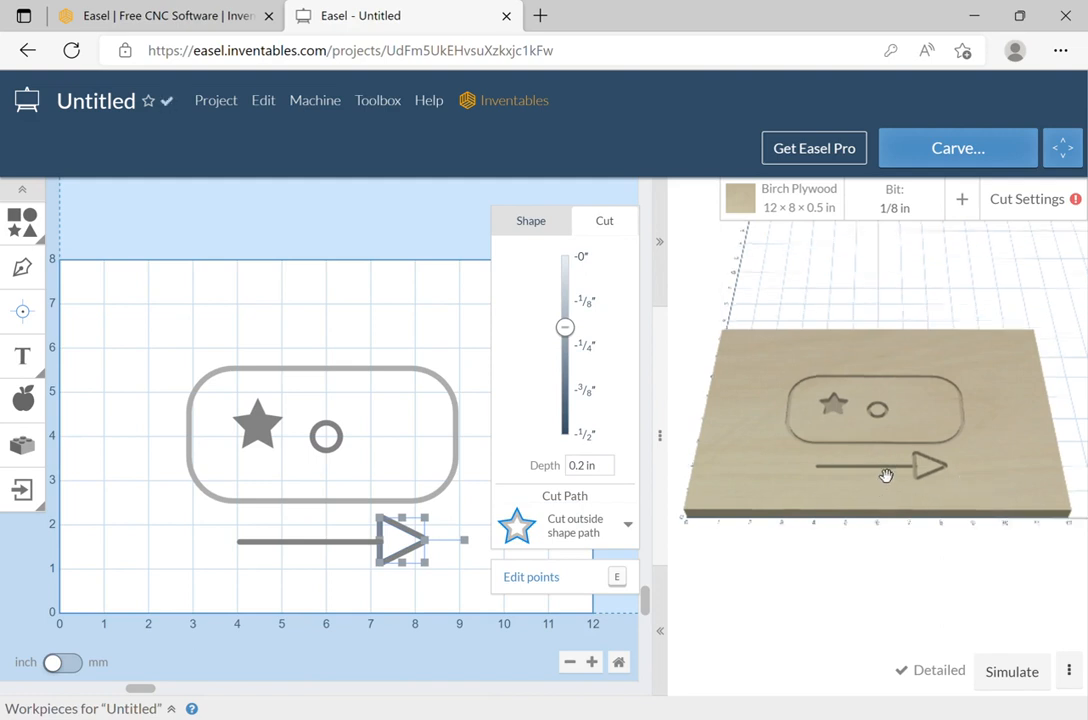
Delete the line that forms the arrow's shaft
{"action": "left_click", "coordinate": [308, 552]}
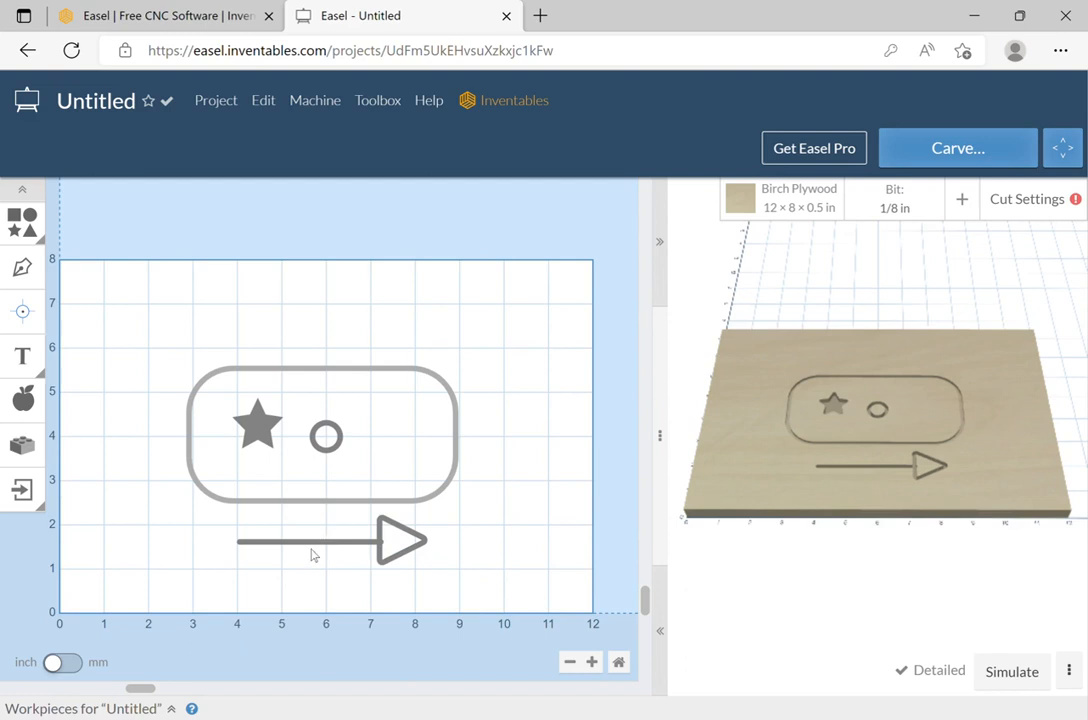
{"action": "left_click", "coordinate": [307, 552]}
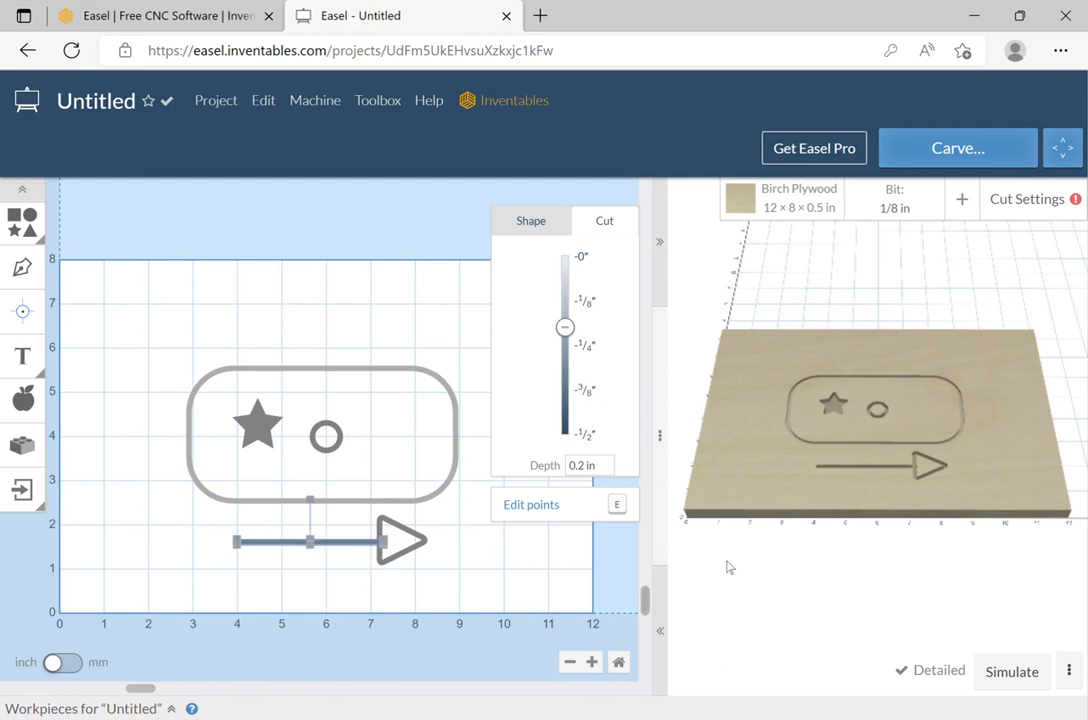
{"action": "key", "text": "Delete"}
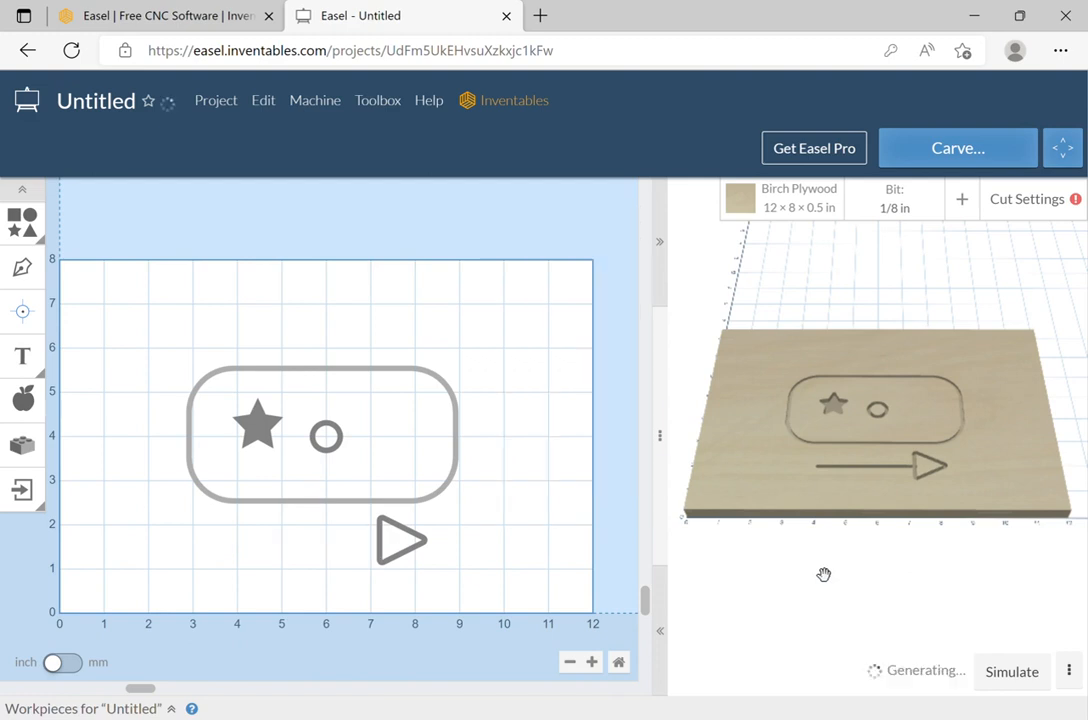
Add a square and reshape it into a thin bar about 6.03 in wide and 0.23 in high, meeting the triangle as an arrow shaft
{"action": "left_click", "coordinate": [22, 221]}
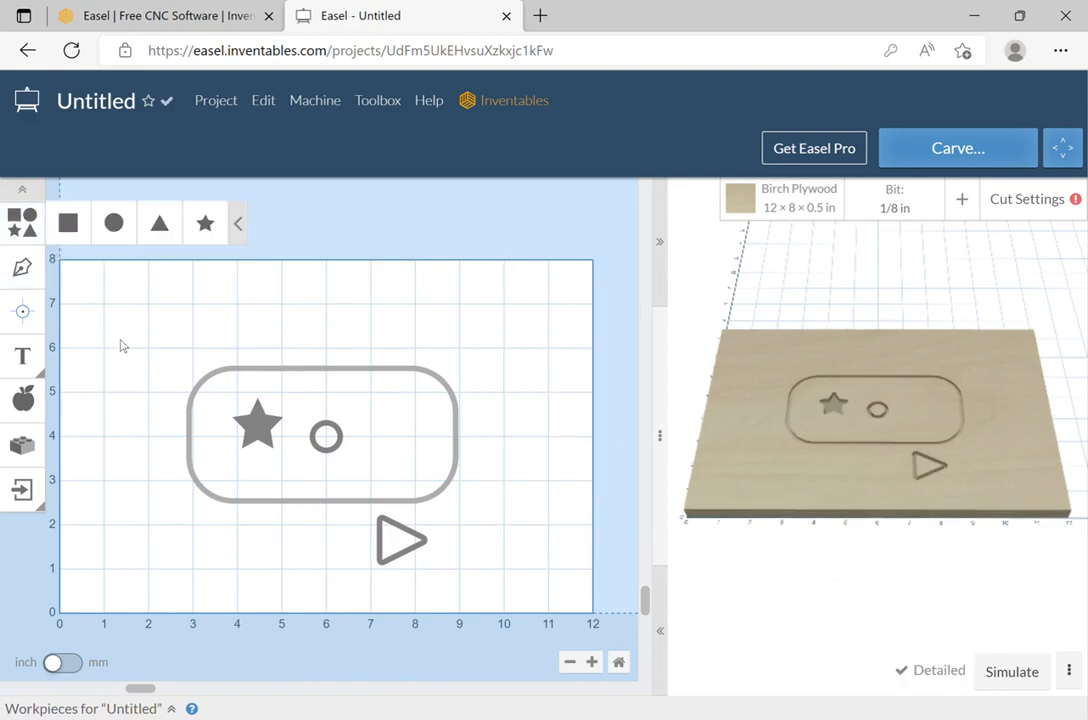
{"action": "left_click", "coordinate": [67, 225]}
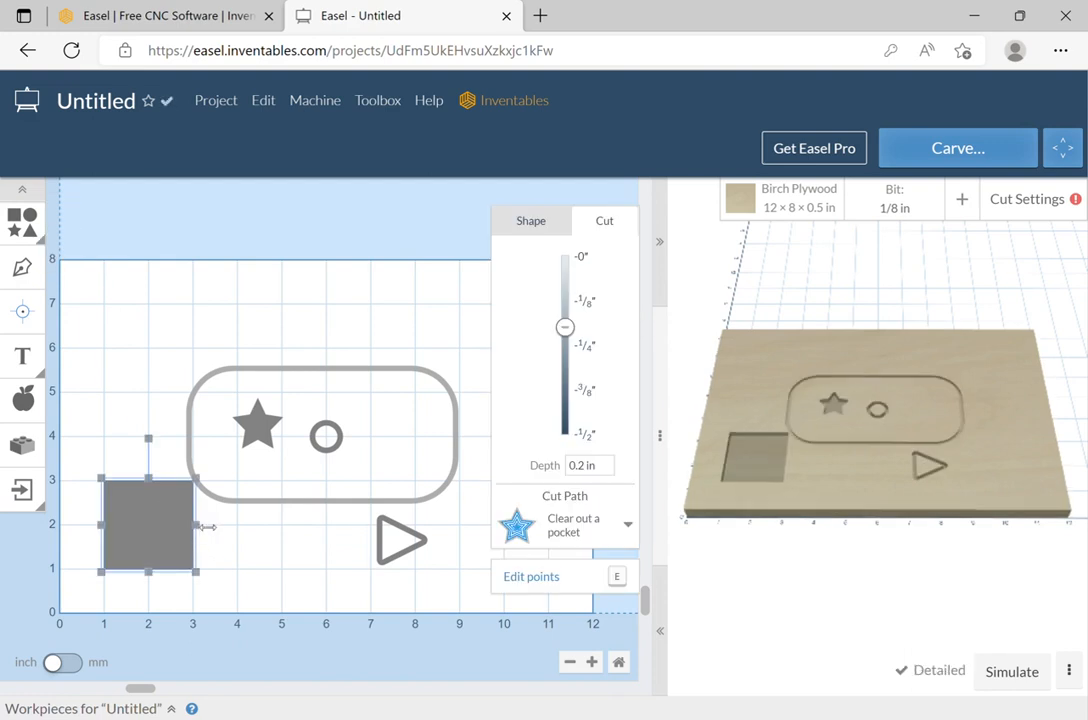
{"action": "left_click_drag", "start_coordinate": [203, 528], "coordinate": [382, 538]}
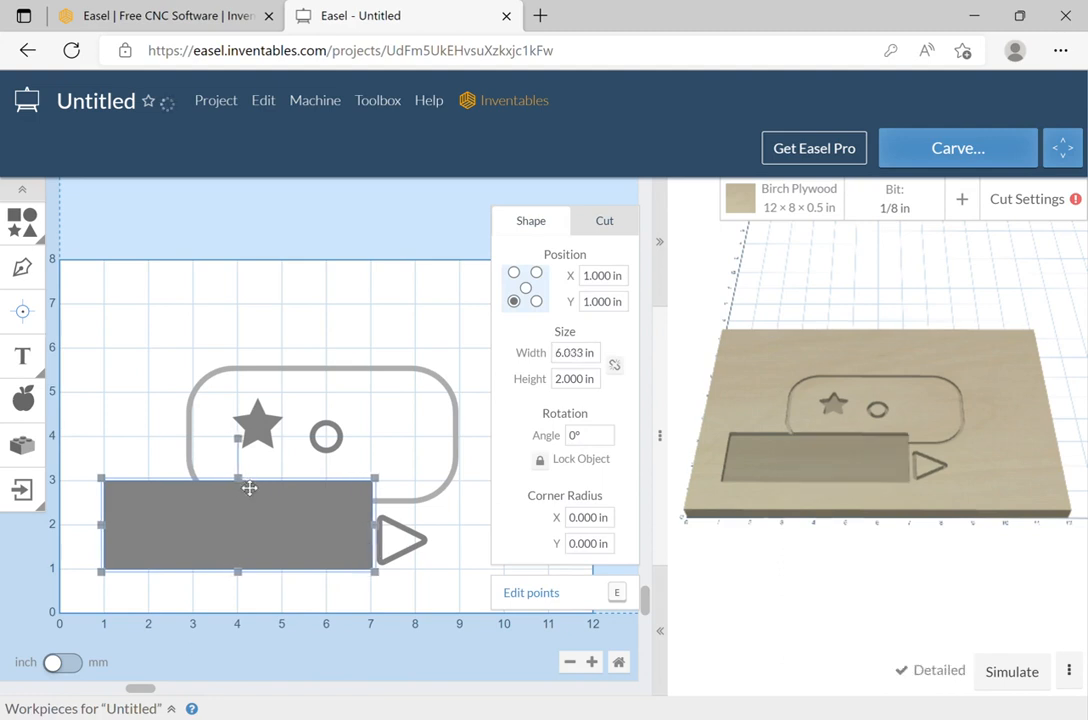
{"action": "left_click_drag", "start_coordinate": [241, 484], "coordinate": [263, 550]}
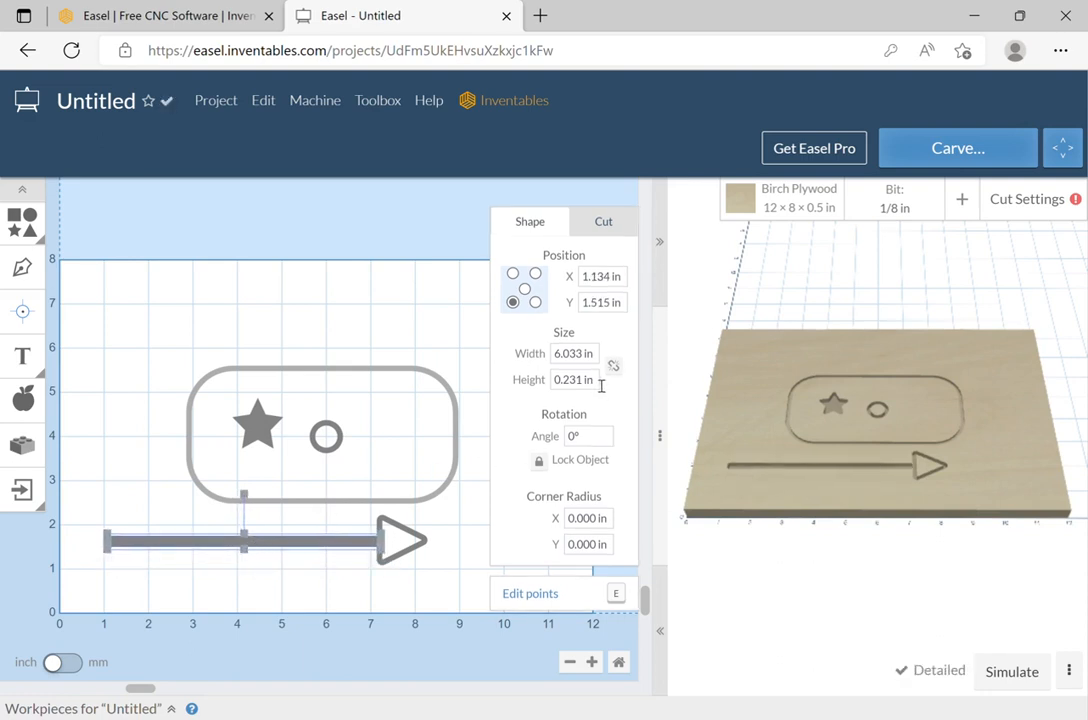
Try to set the thin bar's height to 0.15 in
{"action": "left_click_drag", "start_coordinate": [597, 380], "coordinate": [541, 378]}
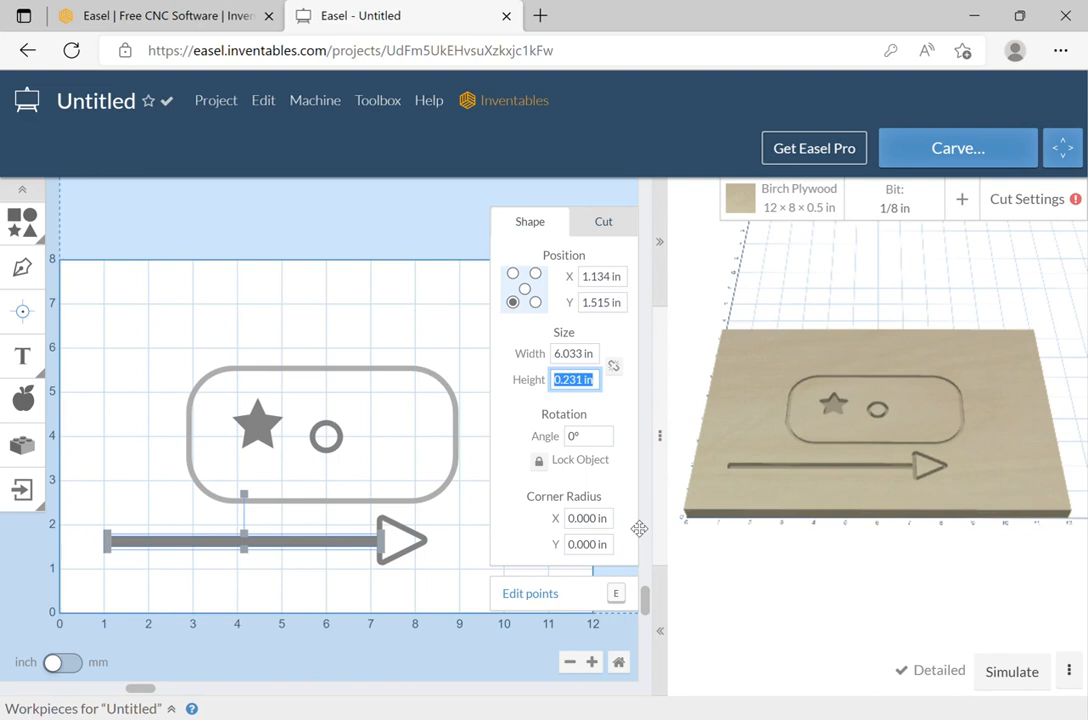
{"action": "type", "text": ".15"}
{"action": "left_click", "coordinate": [454, 554]}
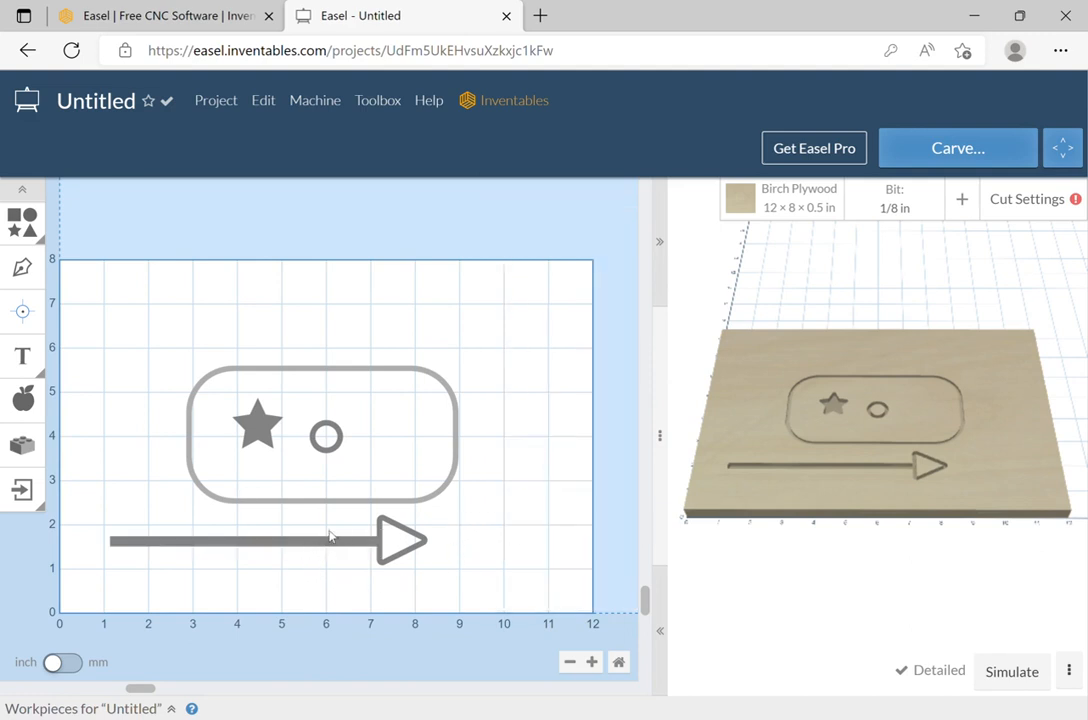
Select the thin bar and the triangle together and set their cut path to cut outside the shape path
{"action": "left_click_drag", "start_coordinate": [336, 519], "coordinate": [434, 584]}
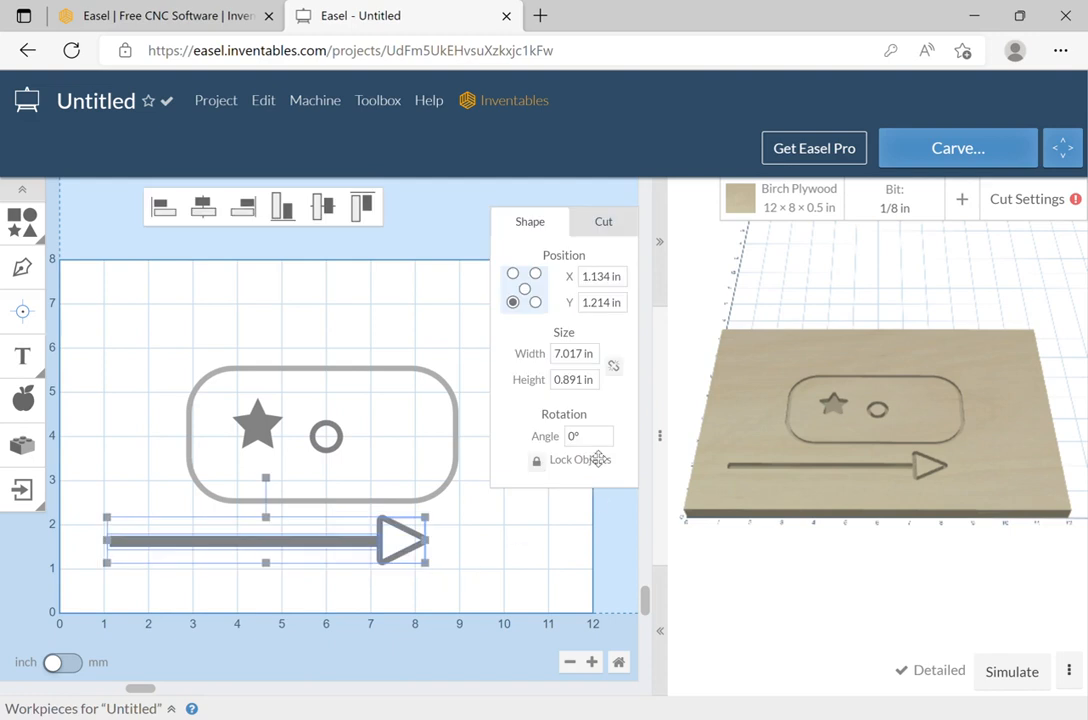
{"action": "left_click", "coordinate": [603, 221]}
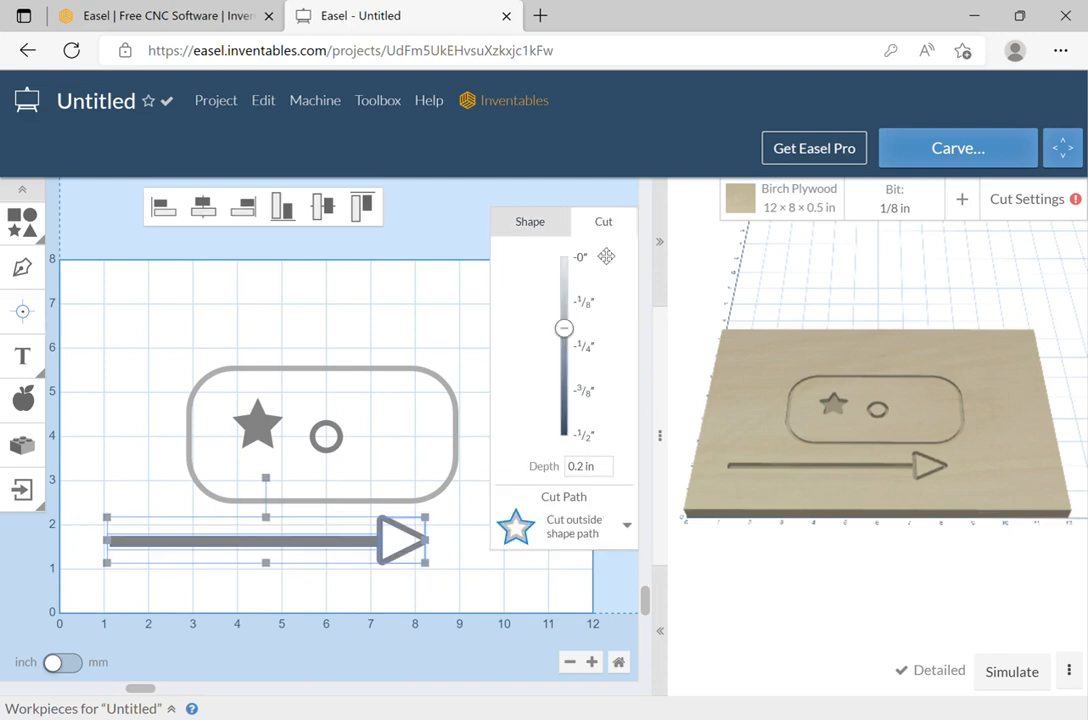
{"action": "left_click", "coordinate": [597, 533]}
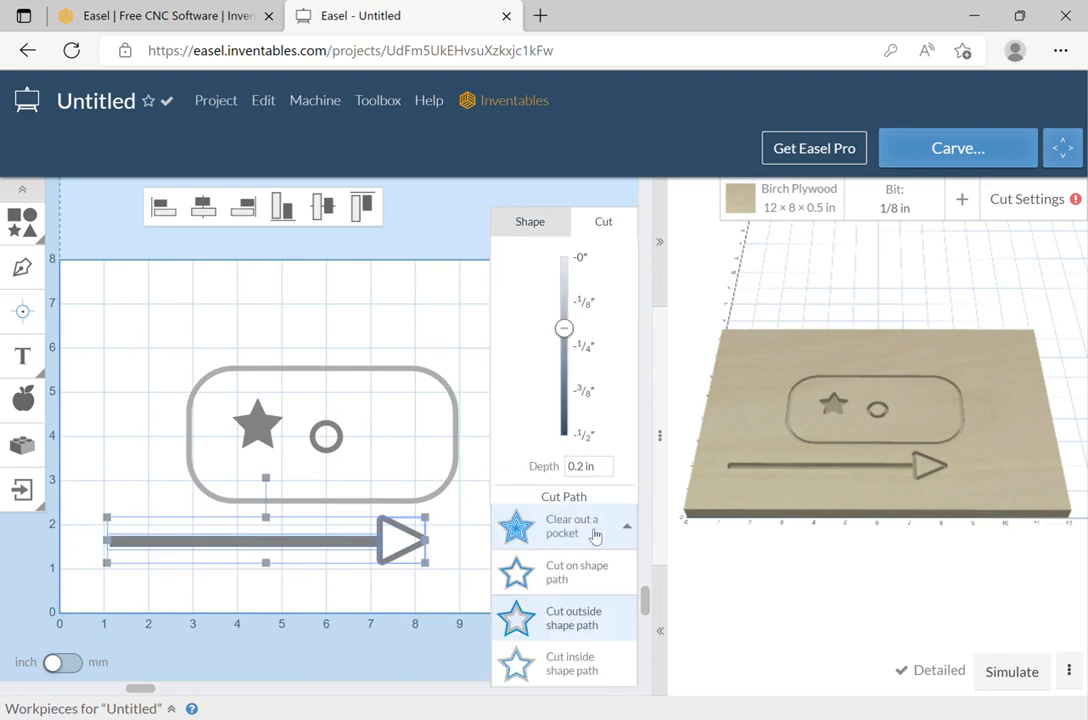
{"action": "left_click", "coordinate": [588, 614]}
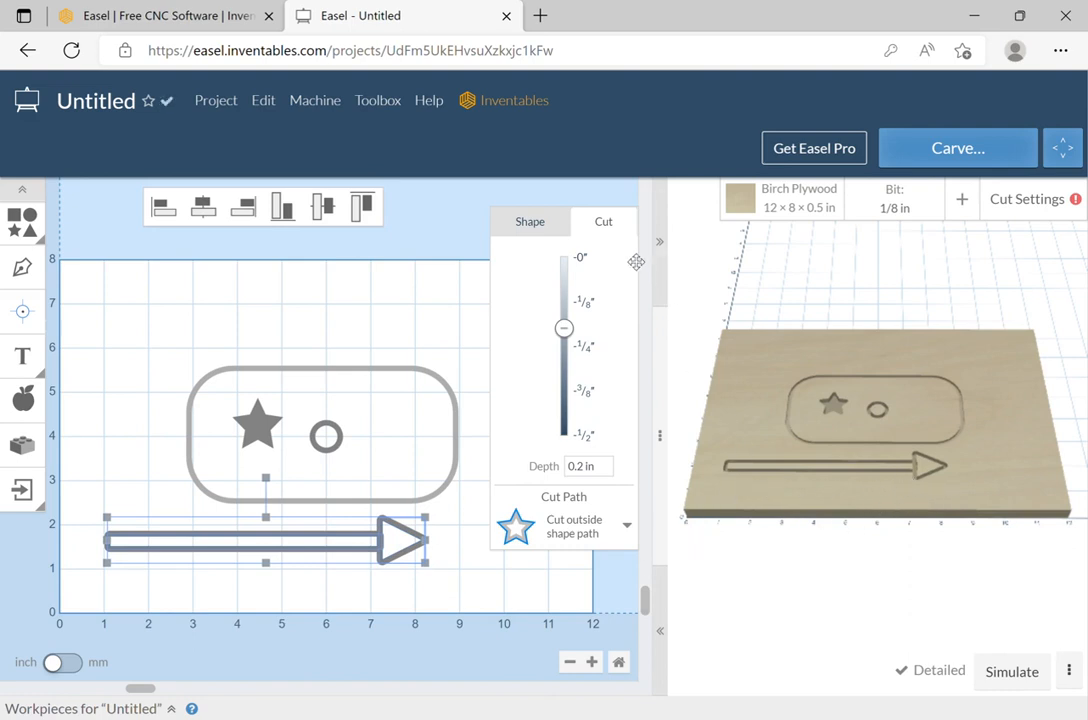
Switch the selected bar and triangle to cut inside the shape path, followed by clearing out a pocket
{"action": "left_click", "coordinate": [625, 533]}
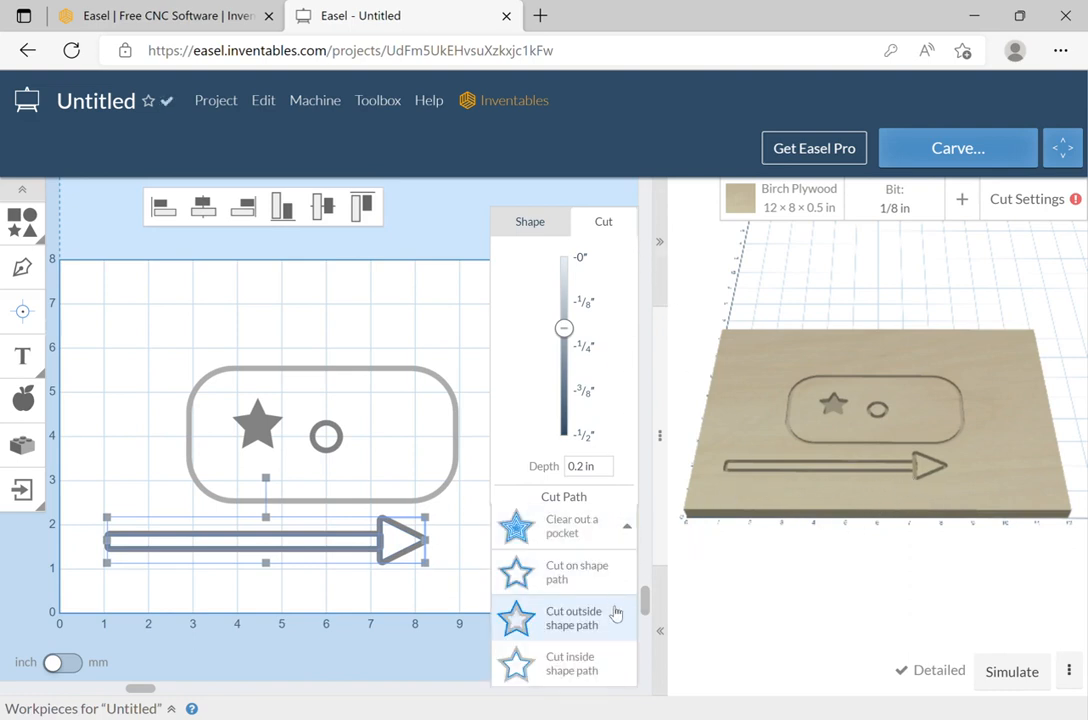
{"action": "left_click", "coordinate": [598, 665]}
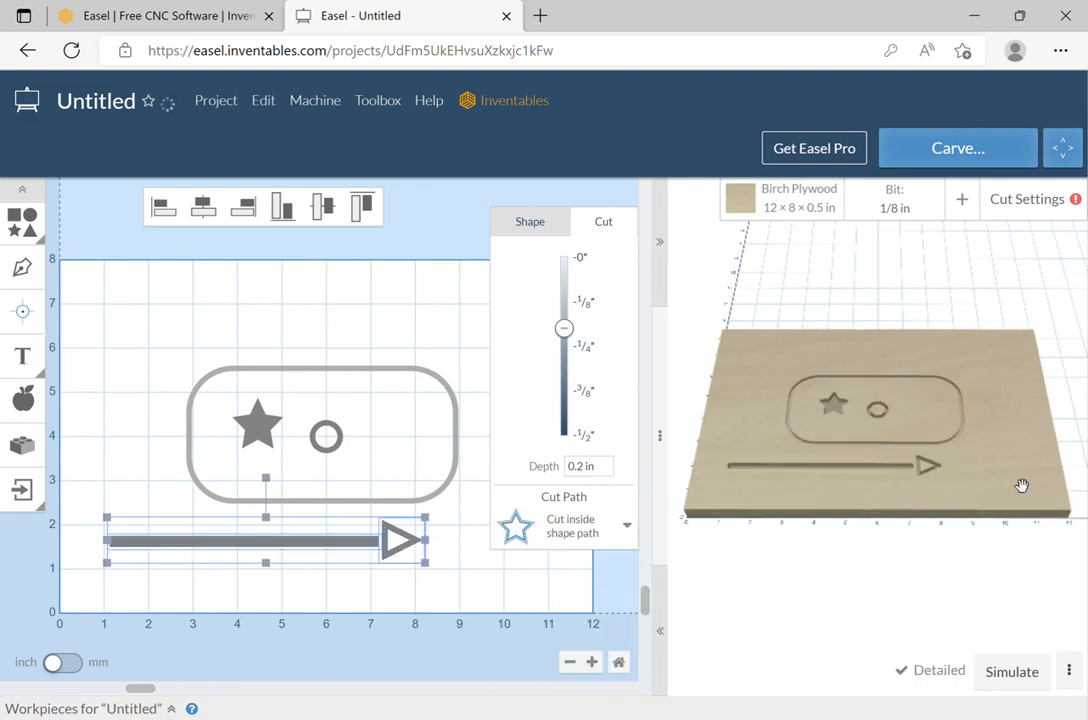
{"action": "left_click", "coordinate": [593, 528]}
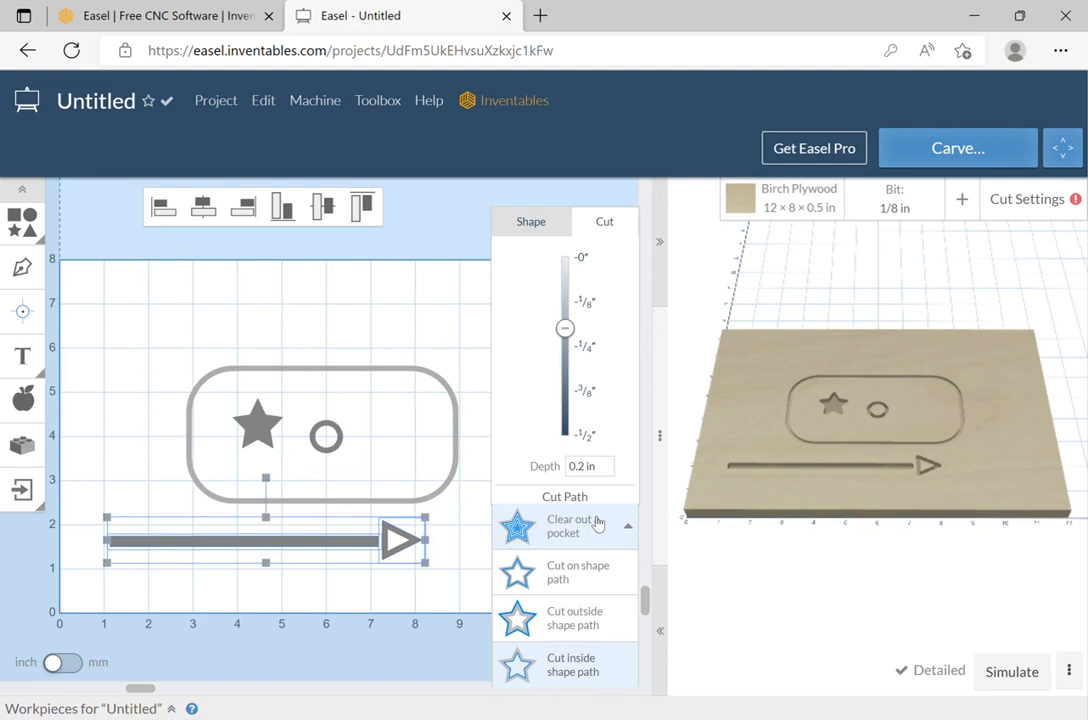
{"action": "left_click", "coordinate": [597, 524]}
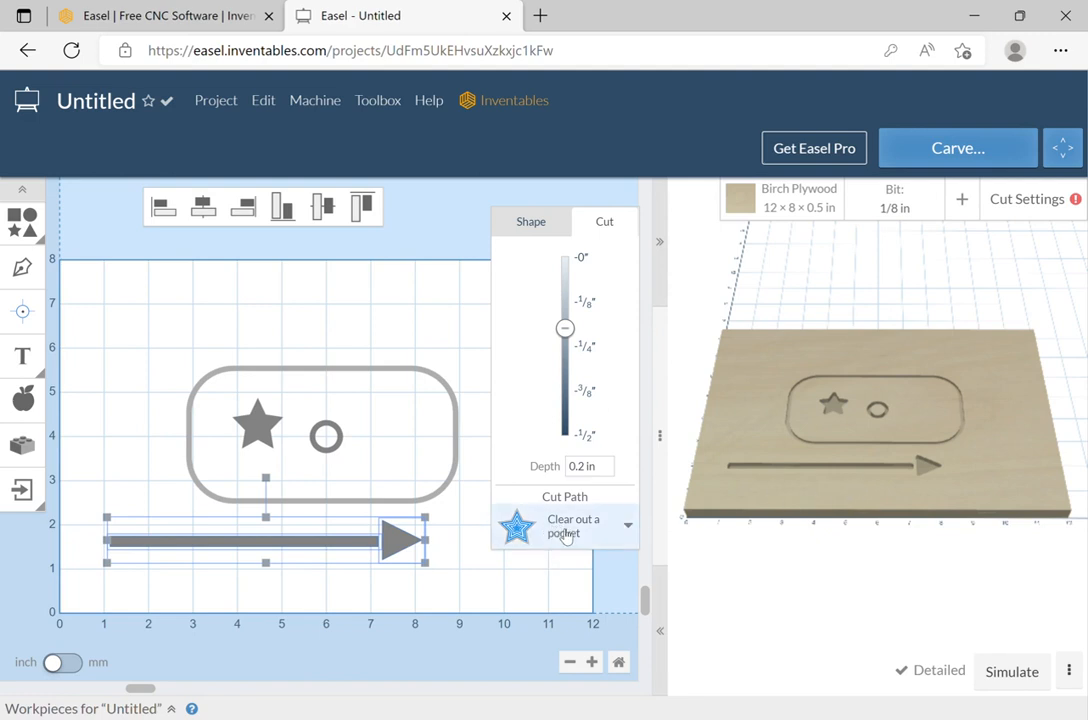
Set the bar and triangle's cut path to cut inside the shape path and deselect them
{"action": "left_click_drag", "start_coordinate": [566, 536], "coordinate": [556, 491]}
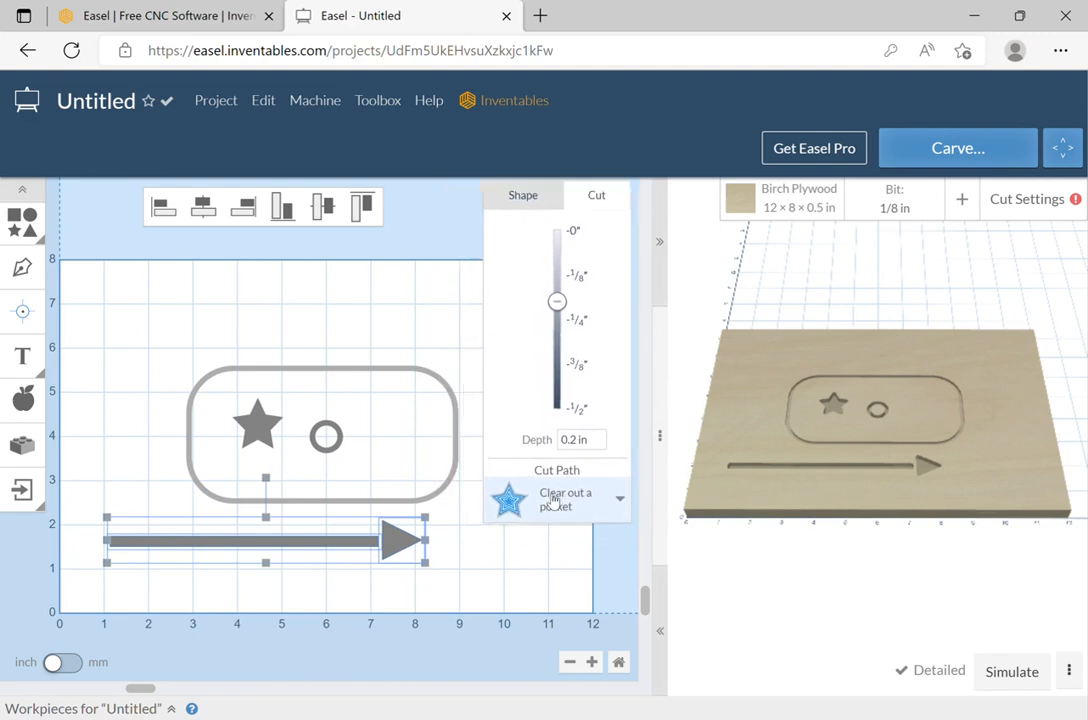
{"action": "left_click", "coordinate": [543, 499]}
{"action": "left_click", "coordinate": [594, 642]}
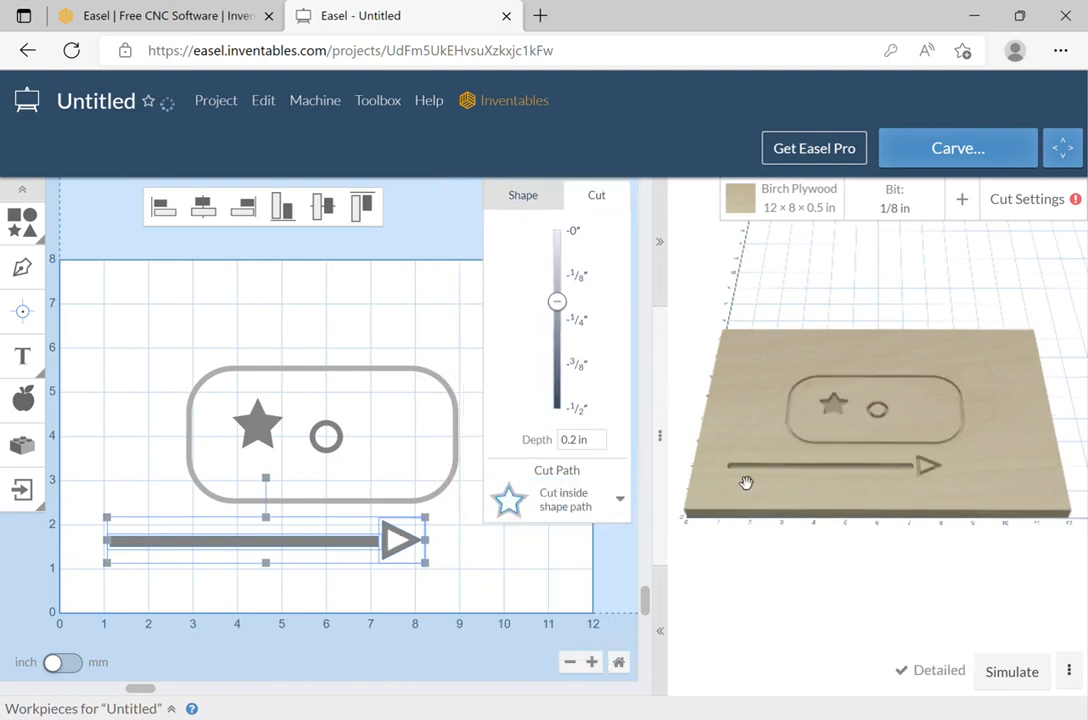
{"action": "left_click", "coordinate": [353, 552]}
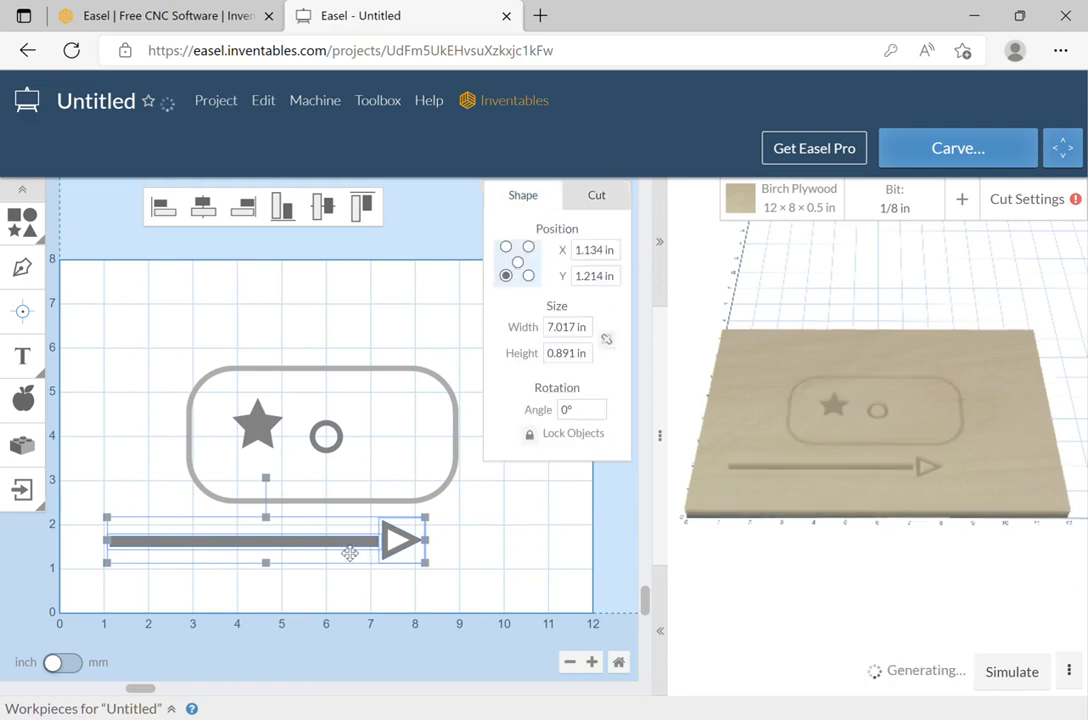
{"action": "left_click", "coordinate": [517, 537]}
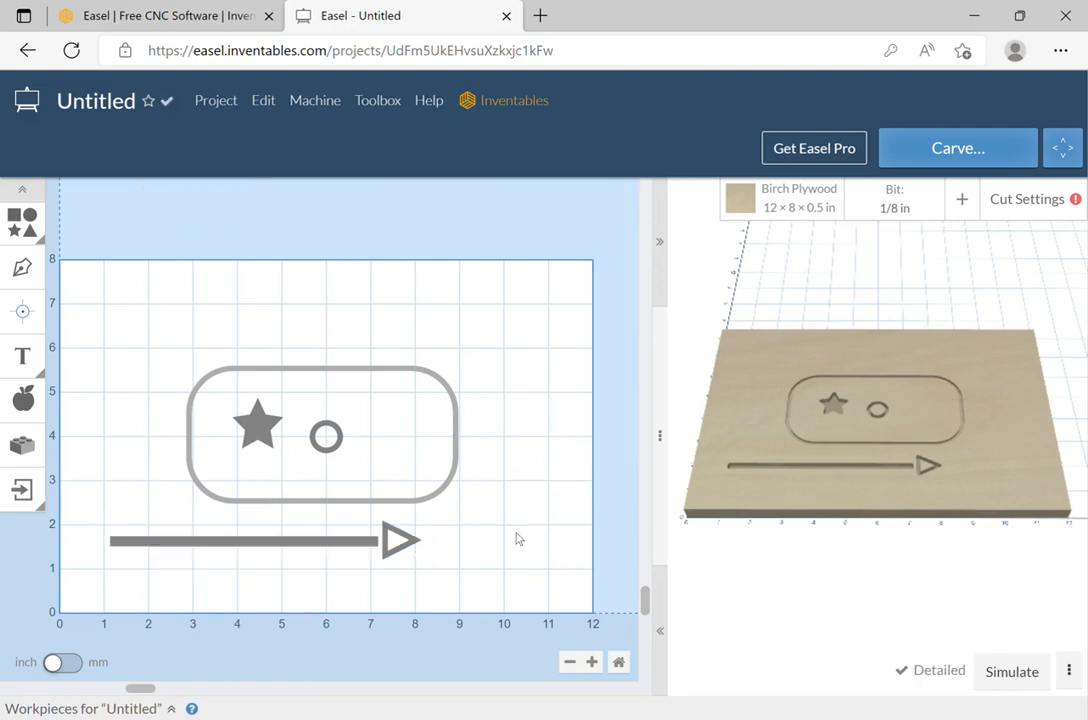
Set the height of the arrow's bar to 0.15 in
{"action": "left_click", "coordinate": [339, 547]}
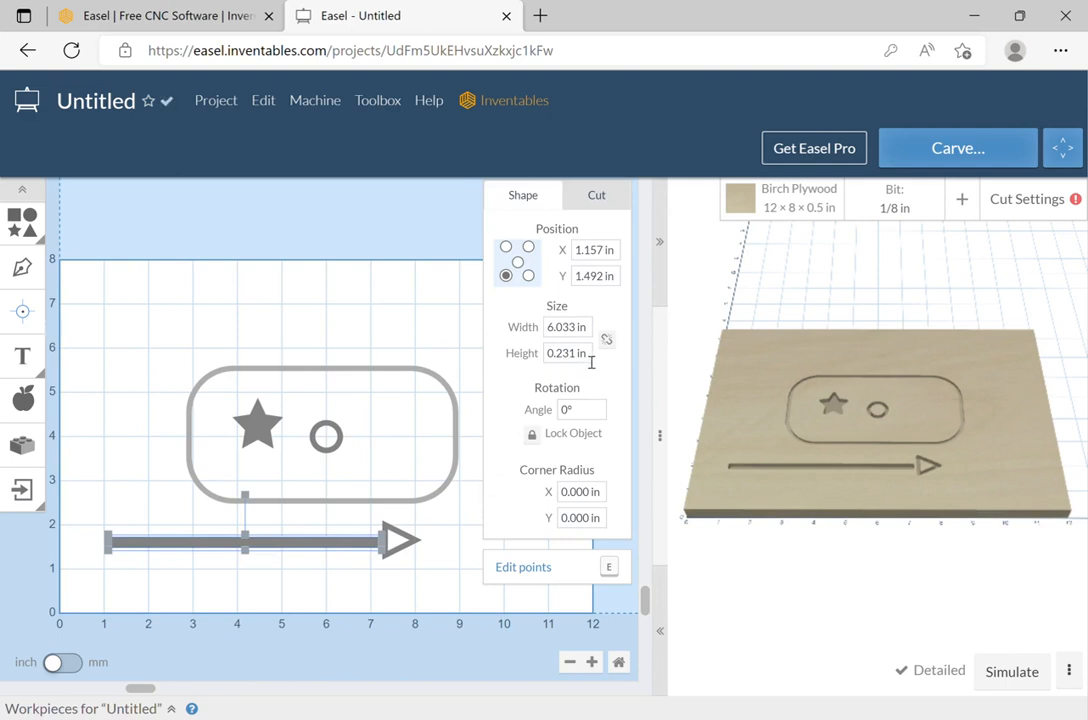
{"action": "double_click", "coordinate": [569, 356]}
{"action": "key", "text": "BackSpace"}
{"action": "type", "text": ".15"}
{"action": "key", "text": "Return"}
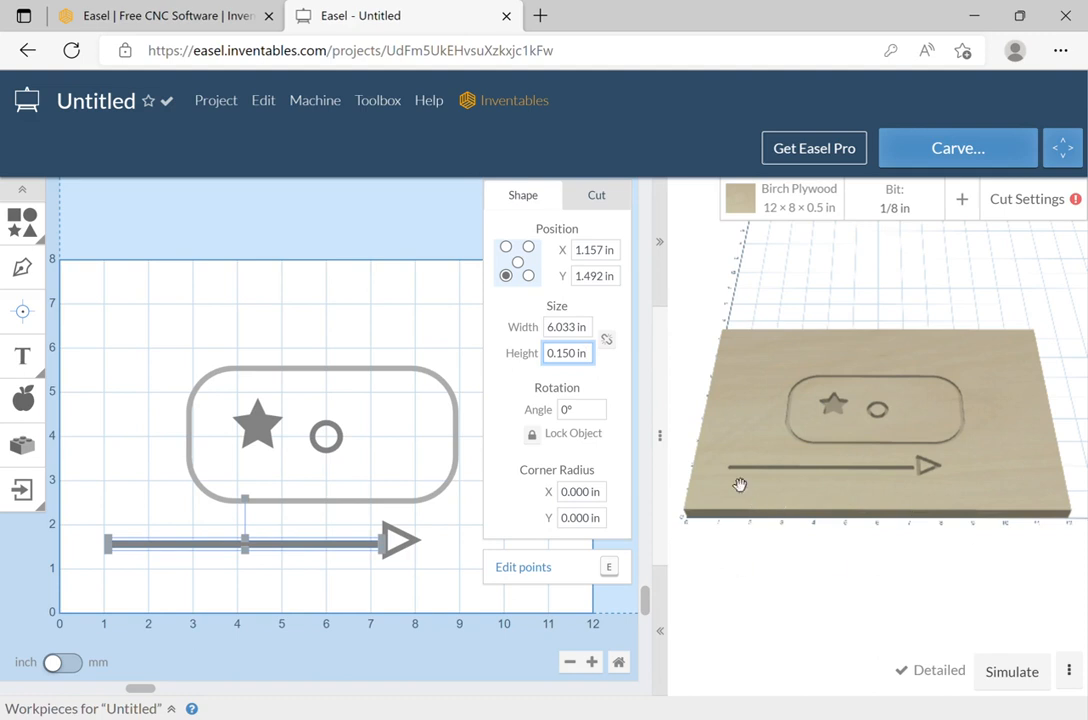
Set the bar's cut path to cut outside the shape path and nudge the bar to about X 1.31 in, aligned with the triangle
{"action": "left_click", "coordinate": [617, 201]}
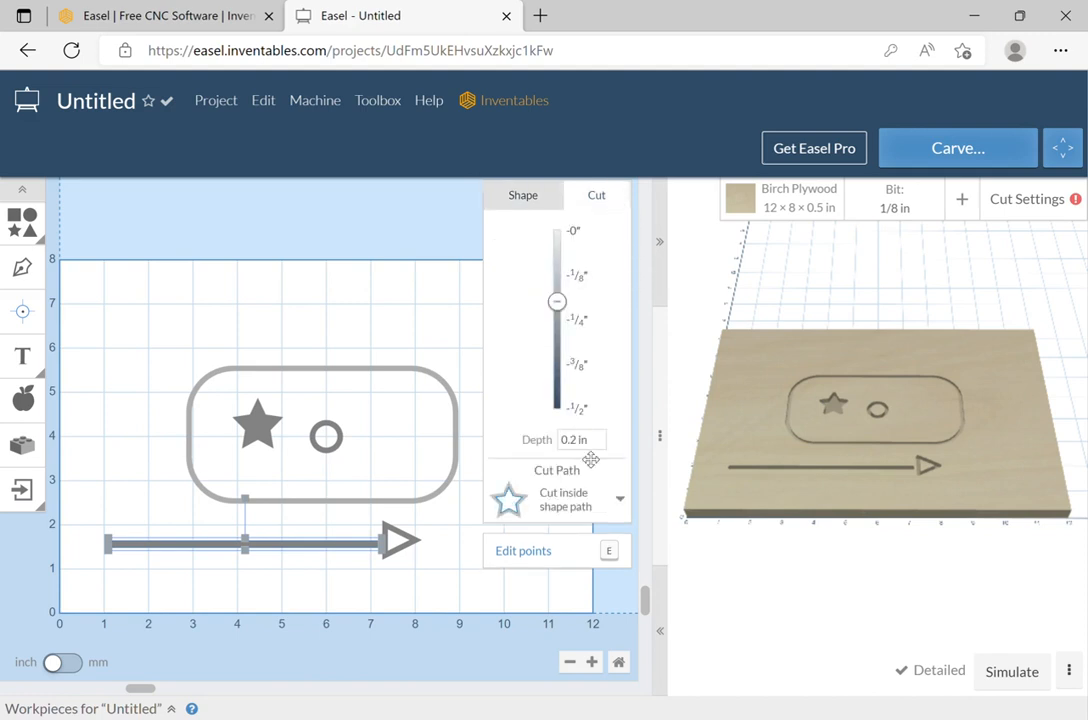
{"action": "left_click", "coordinate": [599, 502]}
{"action": "left_click", "coordinate": [596, 504]}
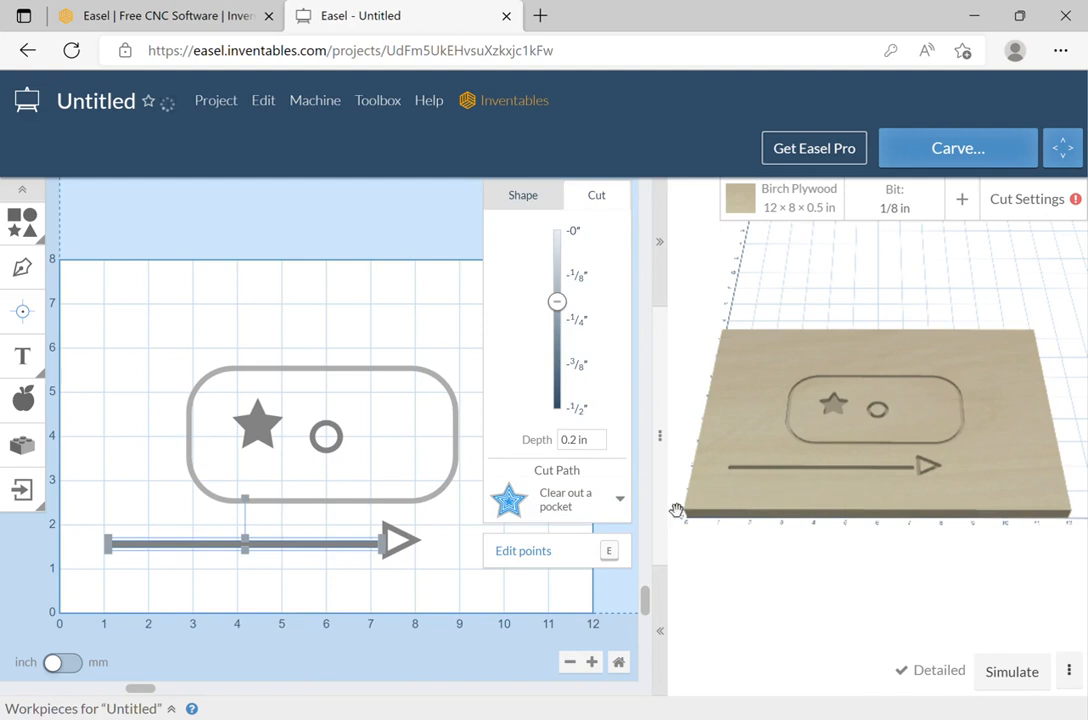
{"action": "left_click", "coordinate": [598, 500]}
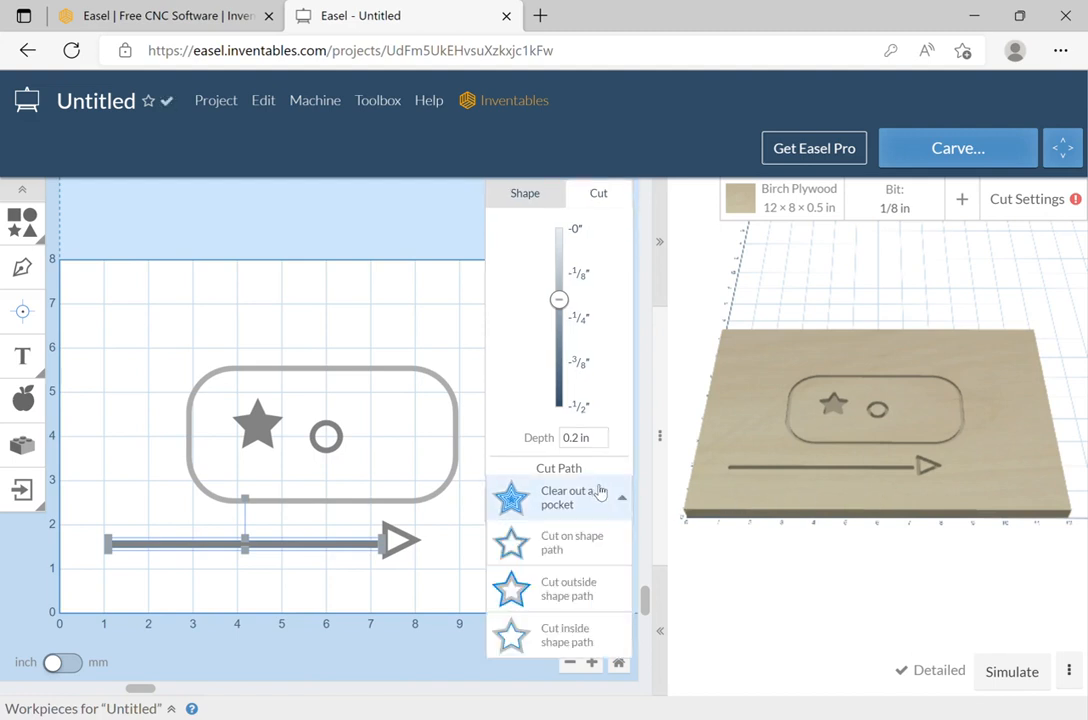
{"action": "left_click", "coordinate": [606, 594]}
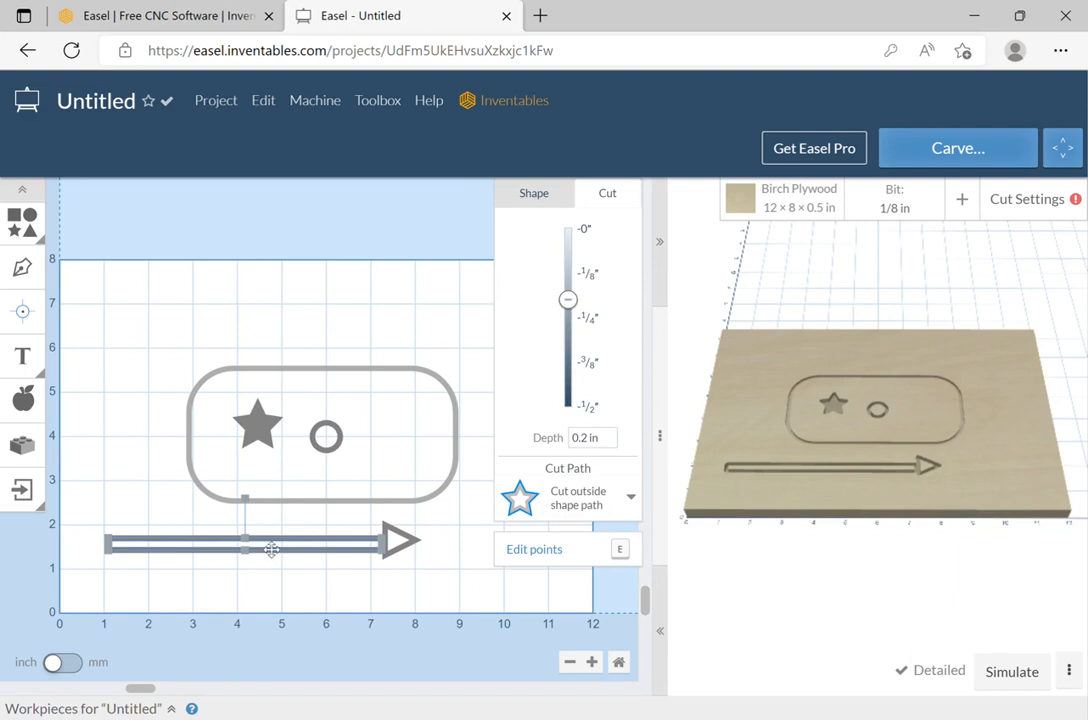
{"action": "mouse_move", "coordinate": [271, 547]}
{"action": "left_mouse_down"}
{"action": "mouse_move", "coordinate": [283, 549]}
{"action": "mouse_move", "coordinate": [264, 541]}
{"action": "mouse_move", "coordinate": [279, 543]}
{"action": "left_mouse_up"}
{"action": "left_click", "coordinate": [342, 309]}
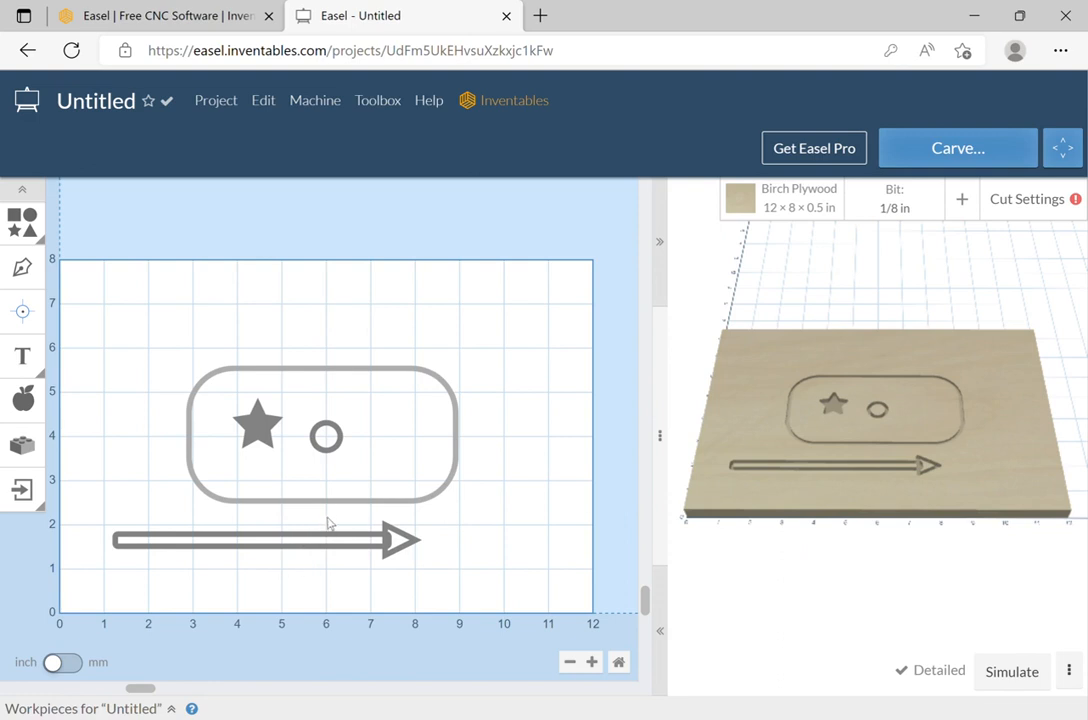
Select the bar and triangle together and set their cut path to clear out a pocket
{"action": "left_click_drag", "start_coordinate": [329, 523], "coordinate": [460, 548]}
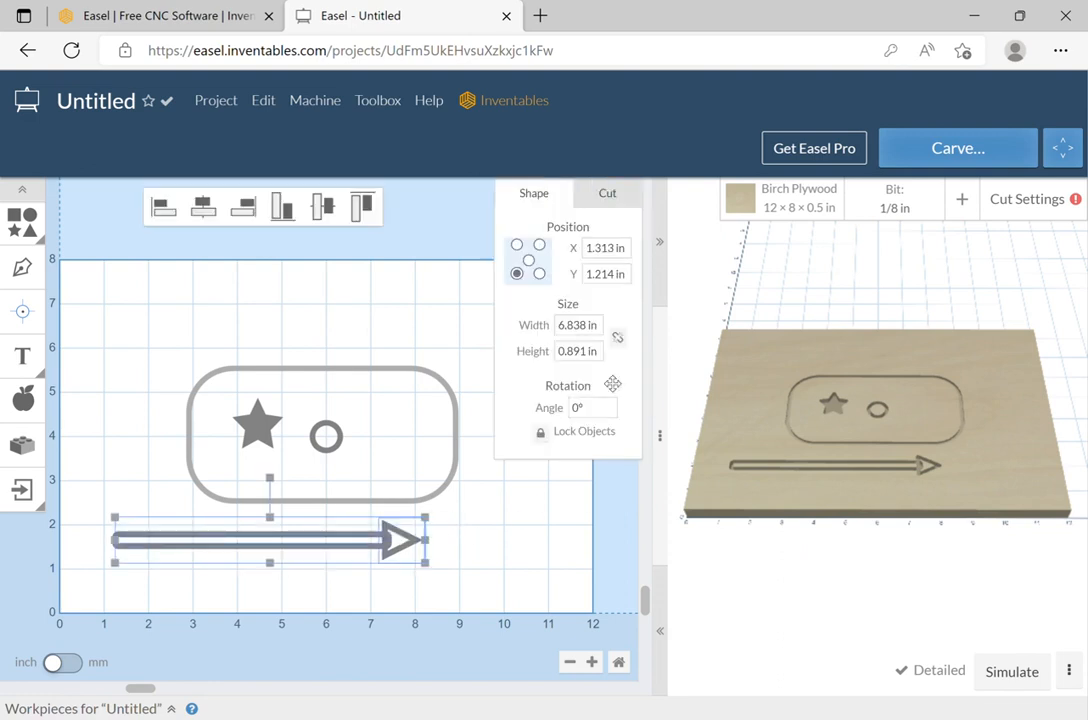
{"action": "left_click", "coordinate": [607, 193]}
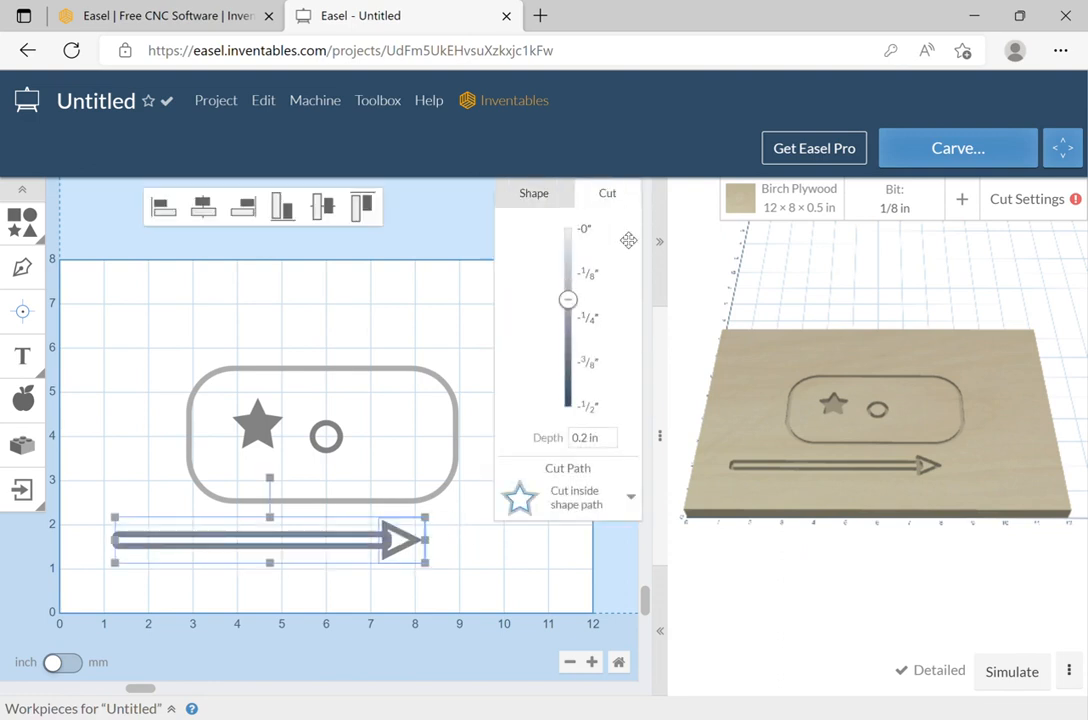
{"action": "left_click", "coordinate": [602, 500]}
{"action": "left_click", "coordinate": [598, 493]}
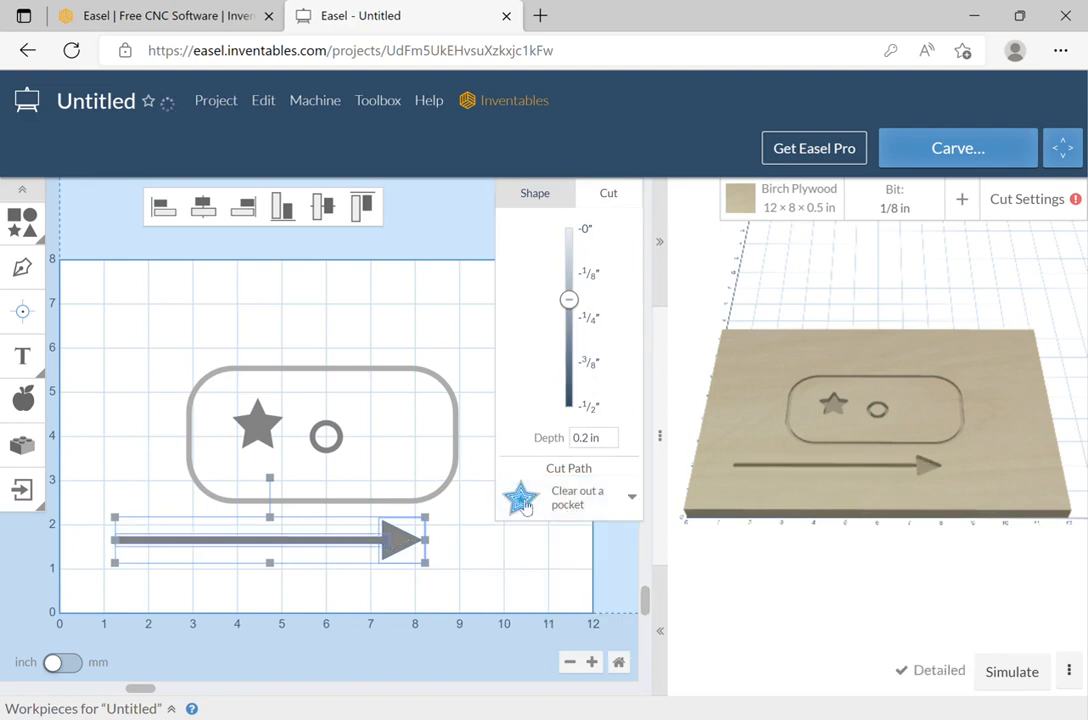
{"action": "left_click", "coordinate": [457, 291]}
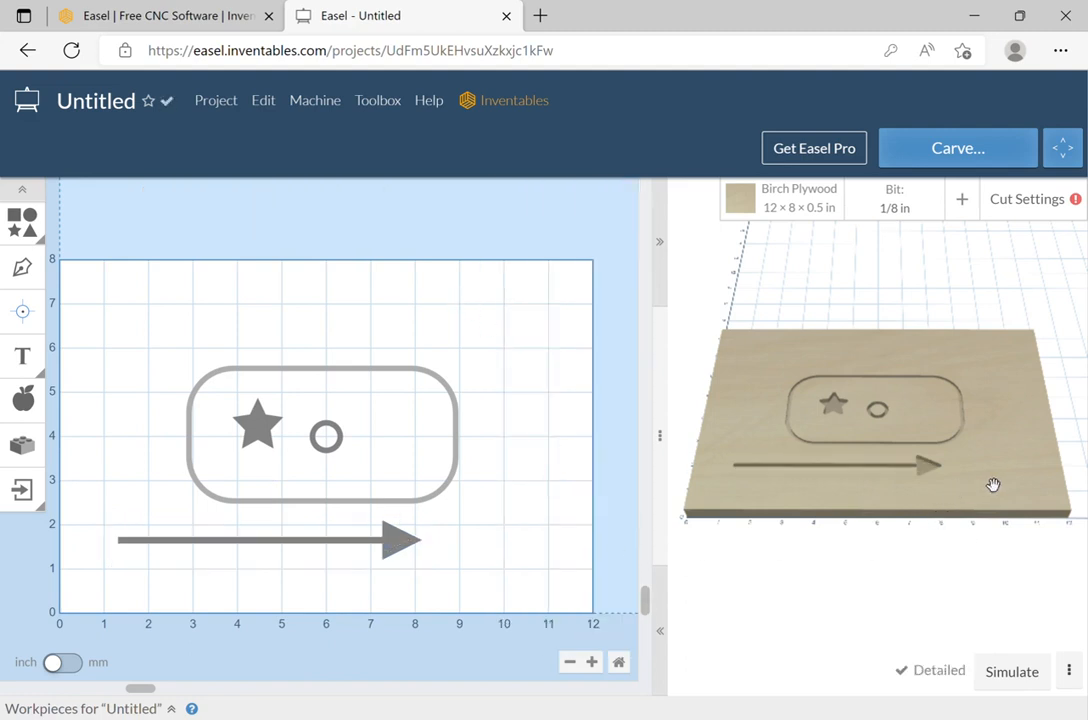